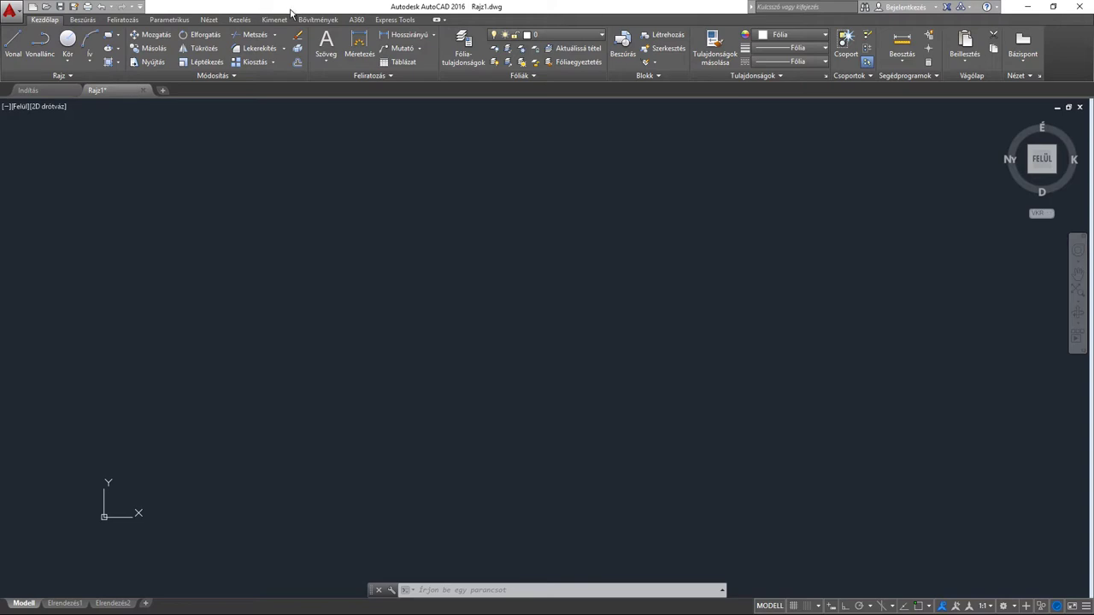
- Draw one diagonal line sloping down to the right with the Line (Vonal) tool
click(14, 44)
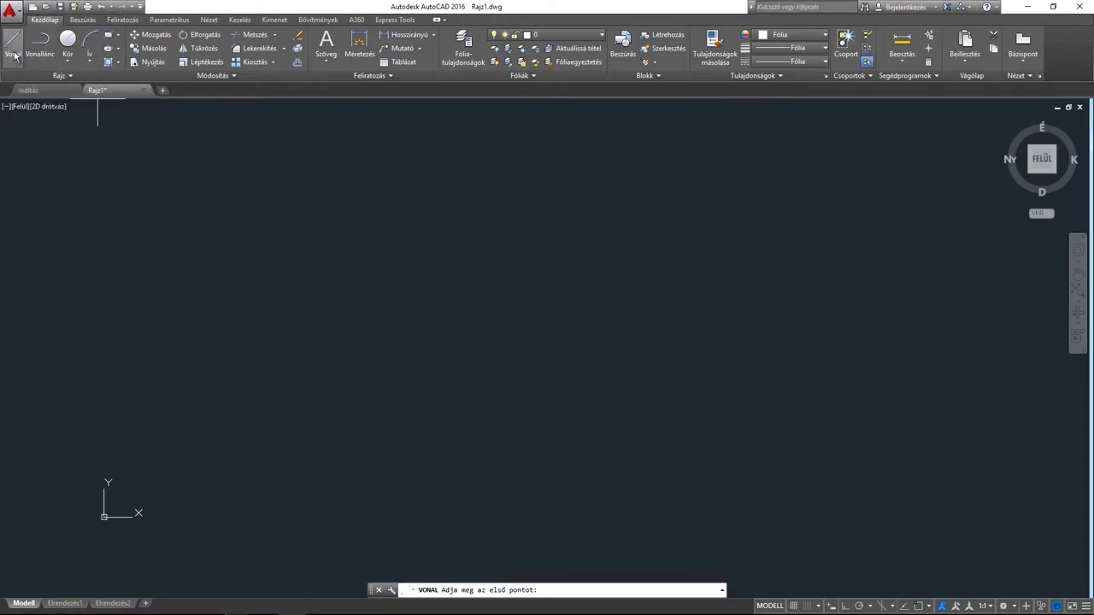
click(305, 243)
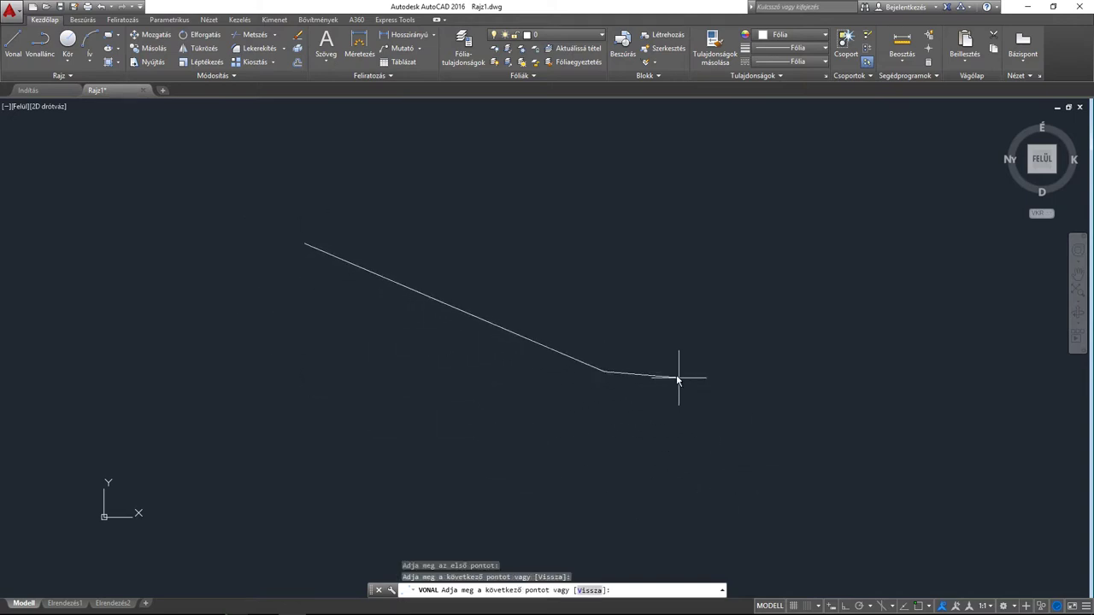
key(Return)
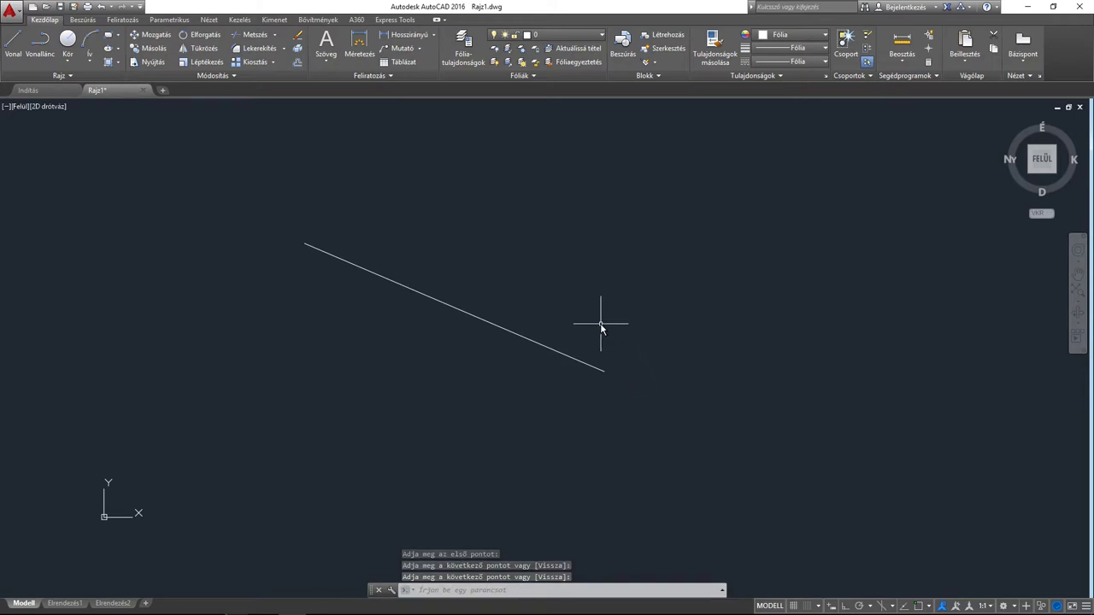
middle_drag(593, 320, 545, 325)
scroll(545, 323, up, 2)
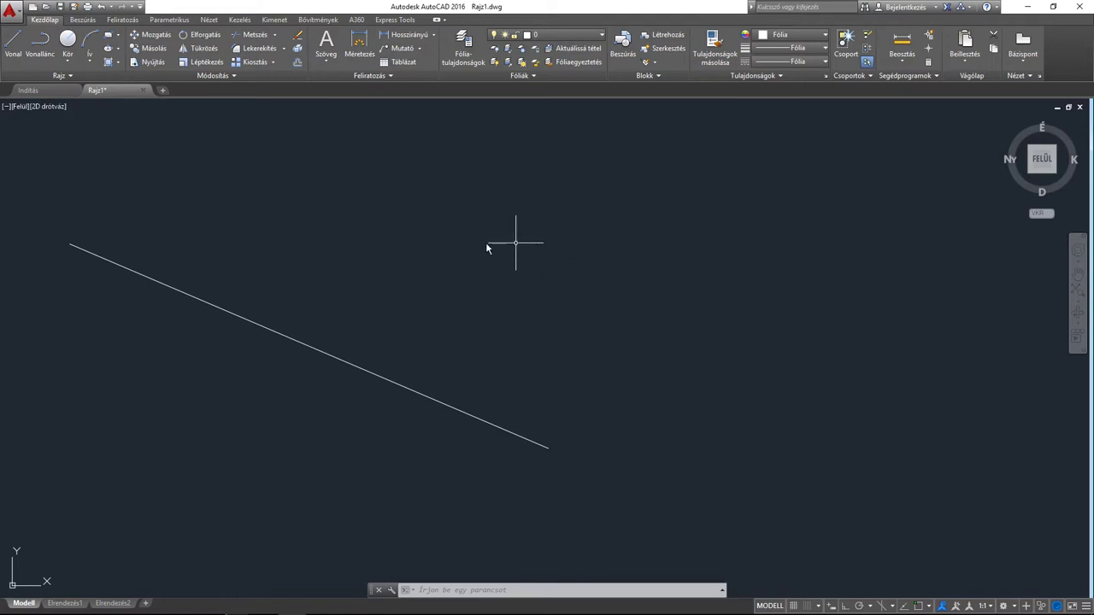
- Draw a steep second line from a point above, down to the first line's lower end
click(12, 43)
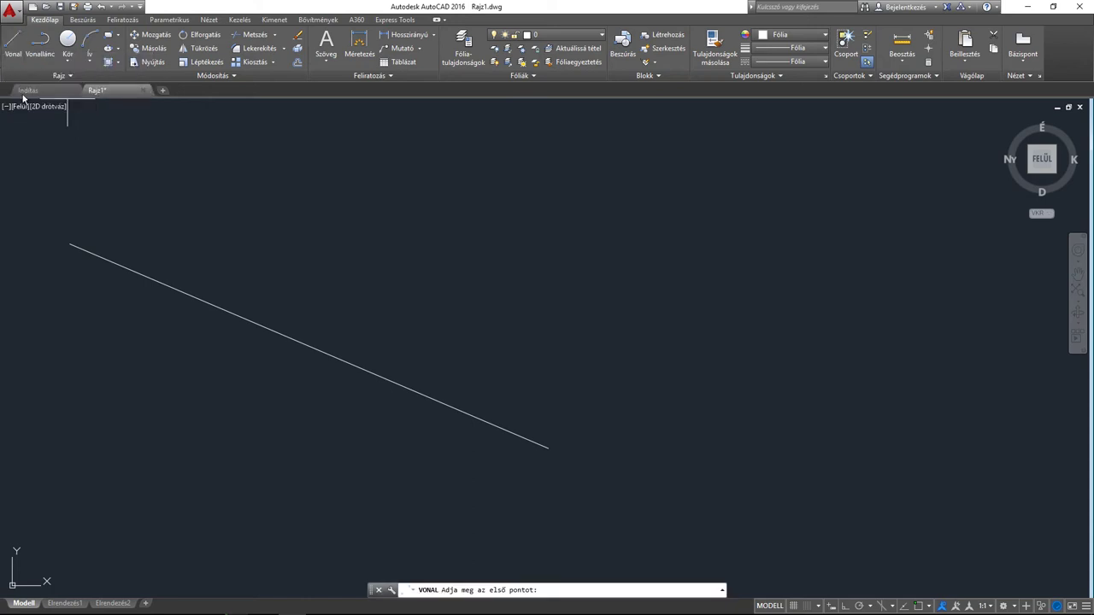
click(601, 151)
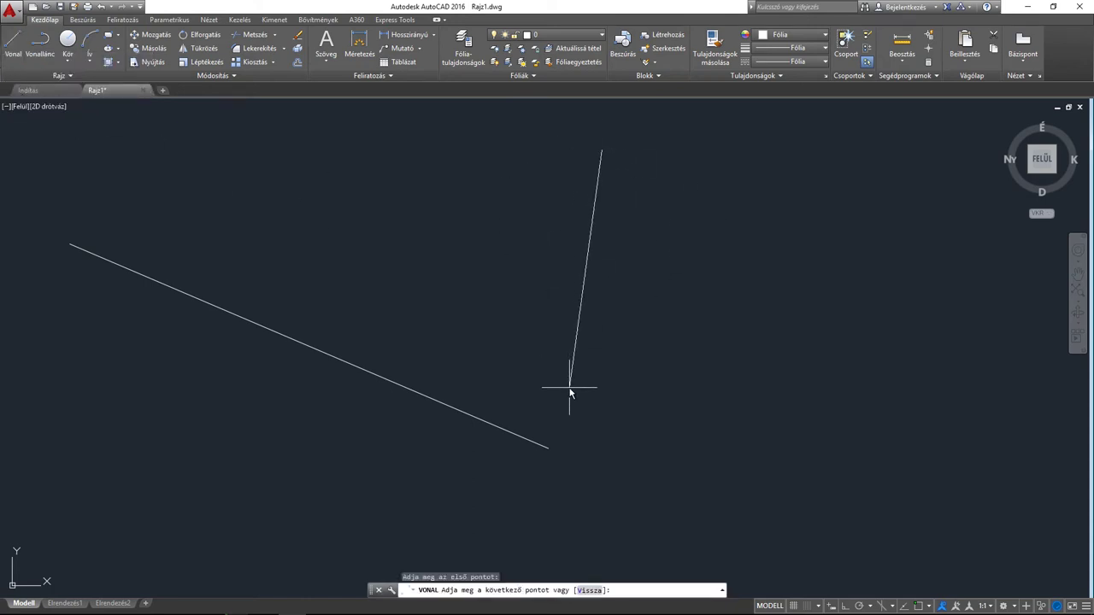
middle_drag(580, 343, 595, 304)
scroll(597, 373, up, 2)
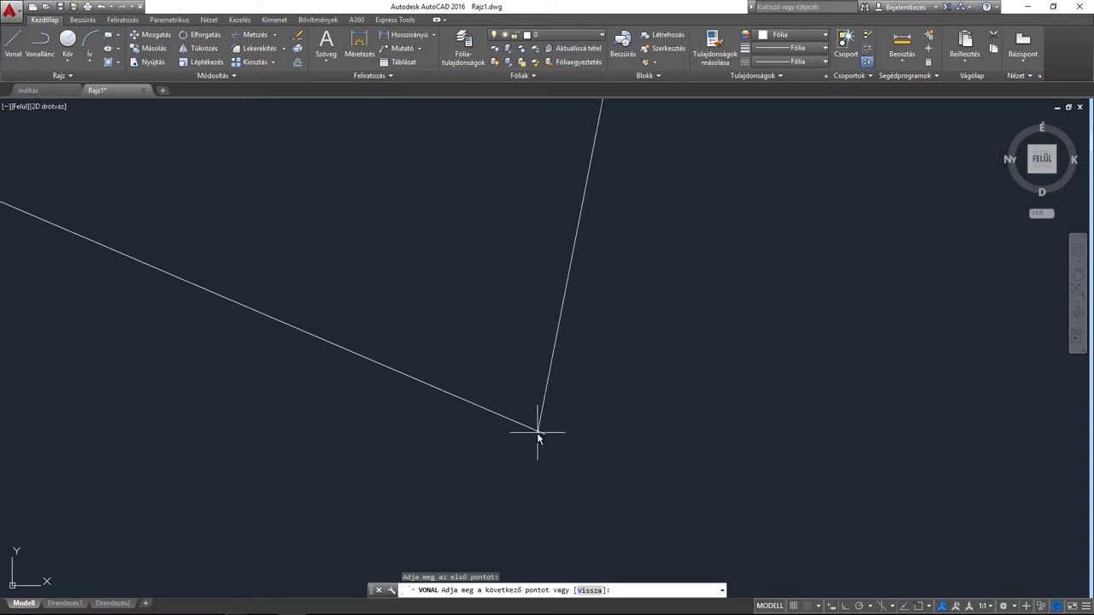
middle_drag(434, 334, 684, 449)
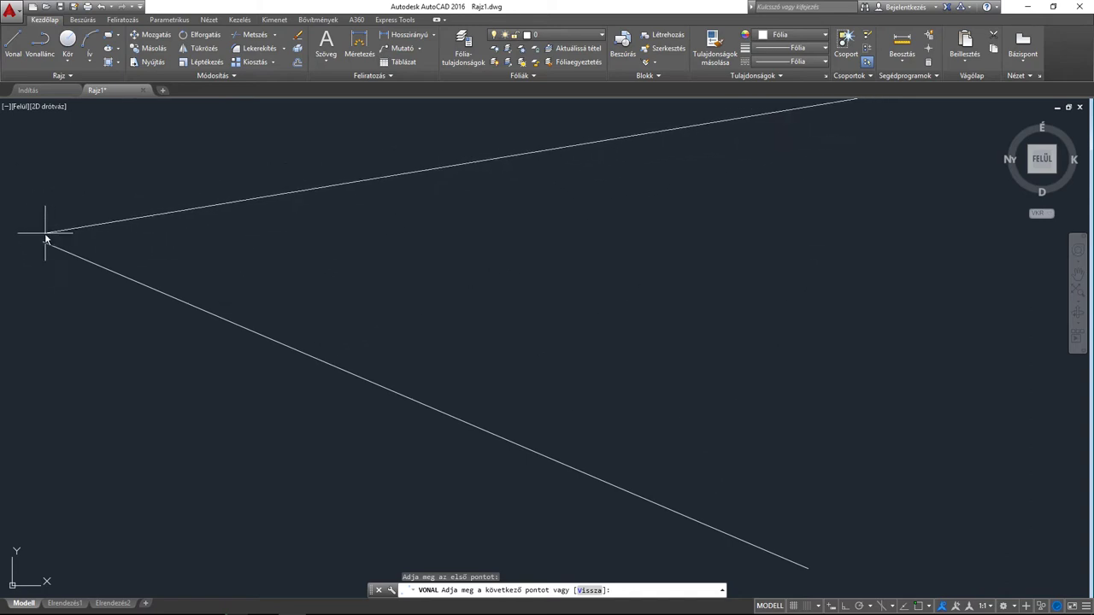
mouse_move(823, 506)
middle_down()
mouse_move(743, 431)
mouse_move(694, 472)
middle_up()
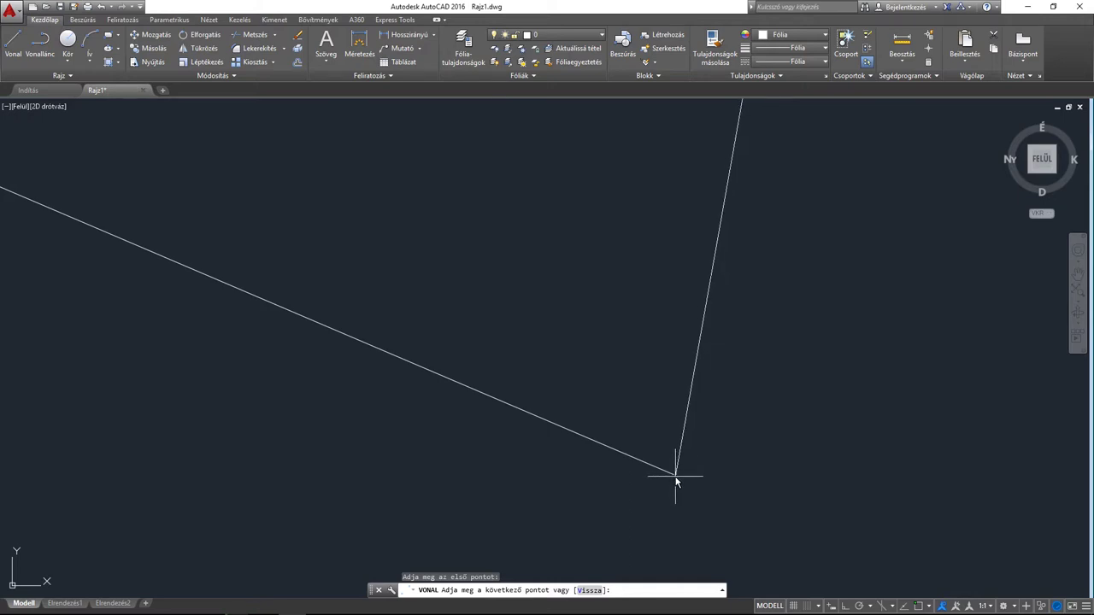
click(675, 476)
key(Return)
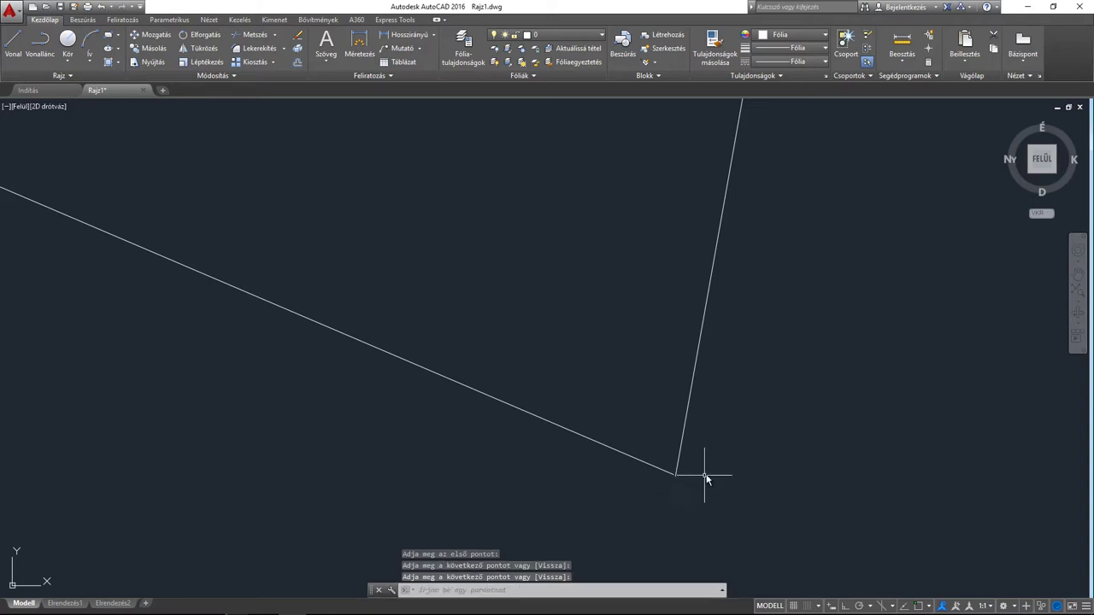
middle_drag(716, 463, 693, 479)
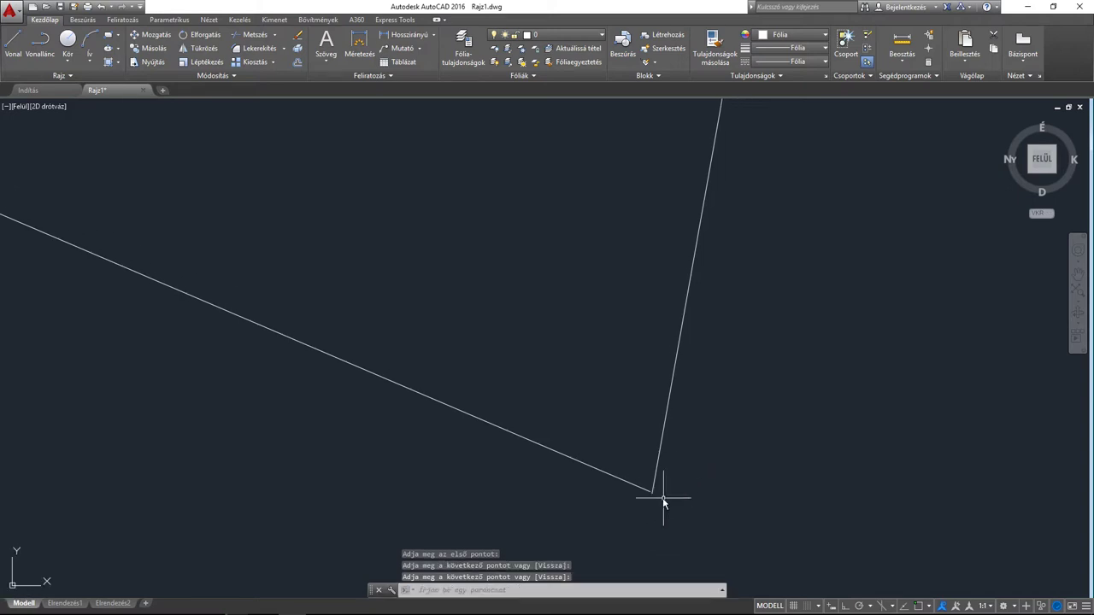
scroll(659, 501, up, 1)
drag(648, 489, 538, 453)
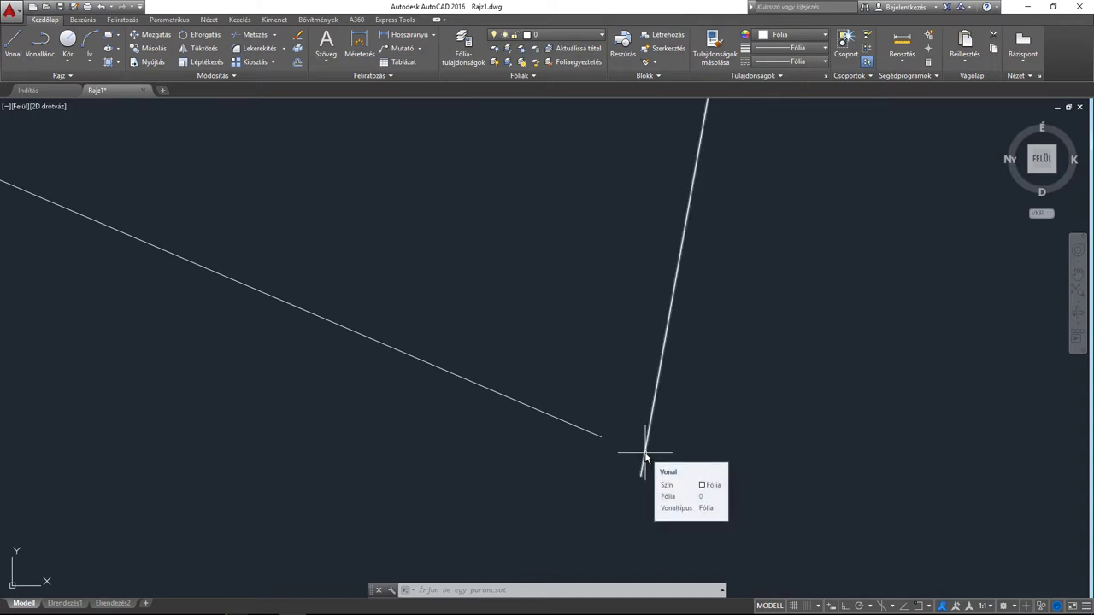
- Stretch the steep line's lower grip onto the sloping line's end to form a sharp corner
click(646, 460)
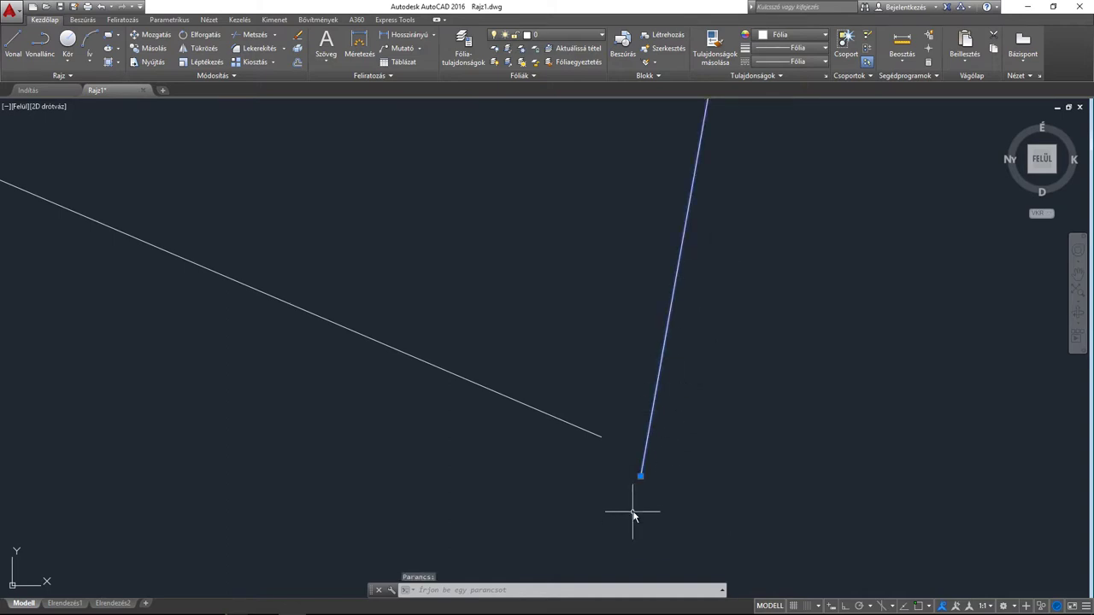
click(639, 476)
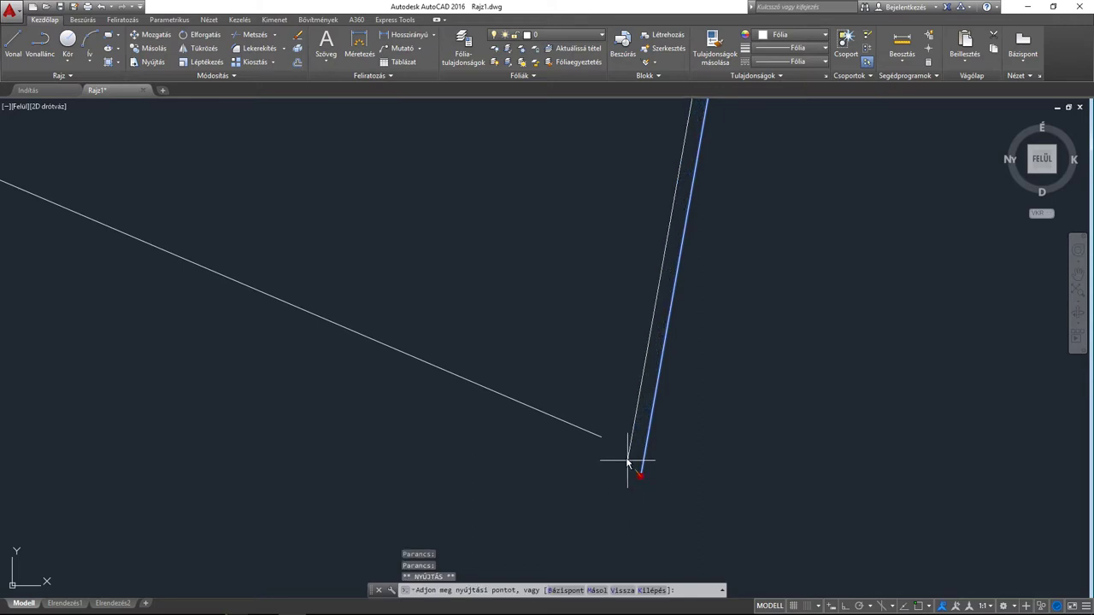
scroll(624, 453, up, 3)
scroll(602, 434, up, 1)
scroll(581, 410, up, 2)
scroll(564, 400, up, 1)
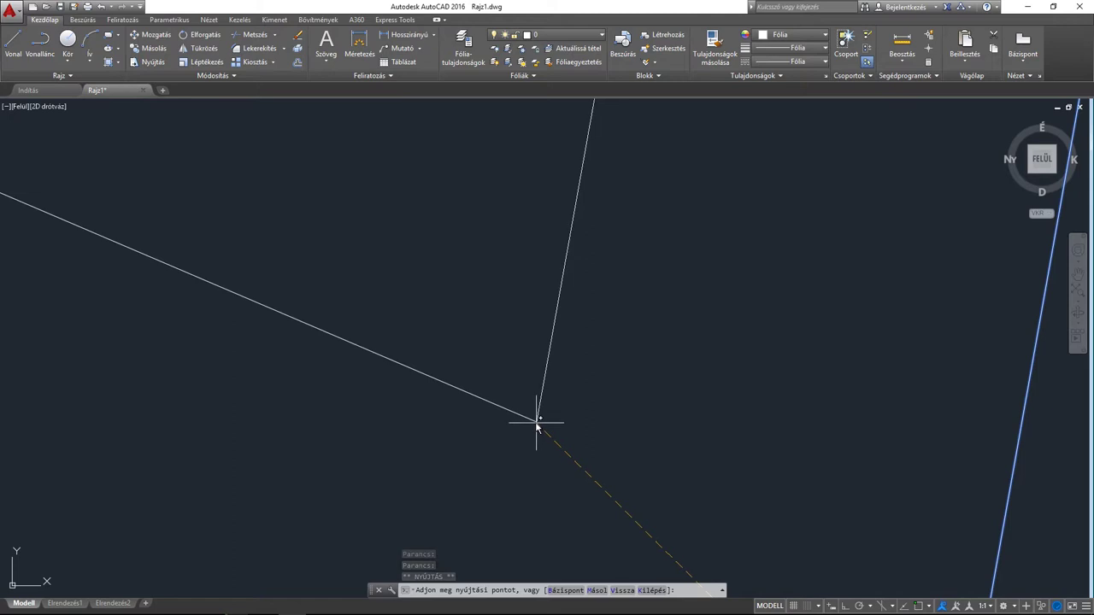
click(535, 420)
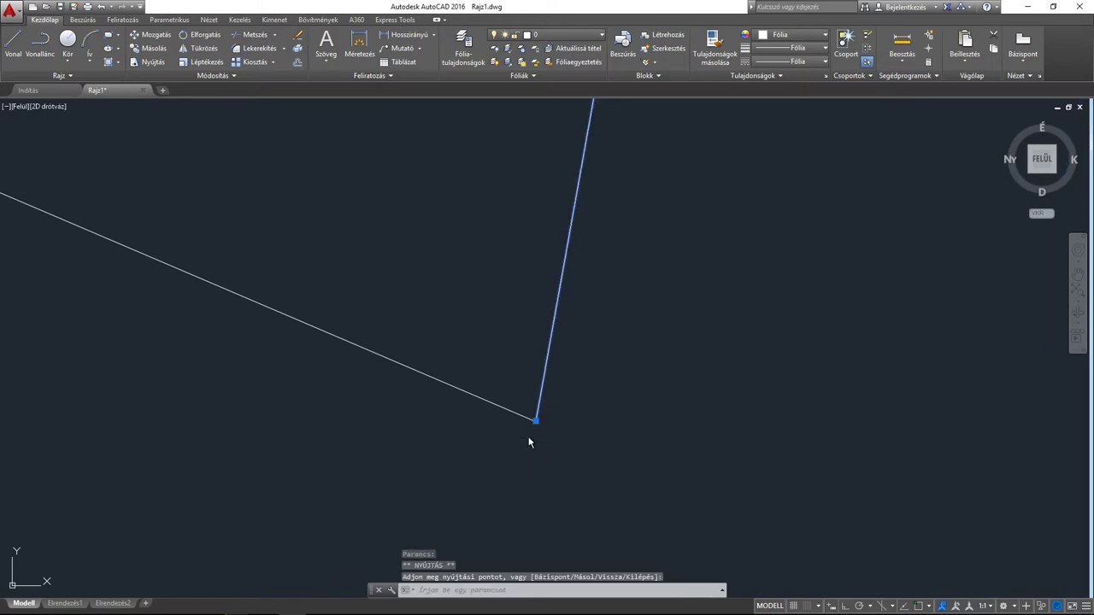
key(Escape)
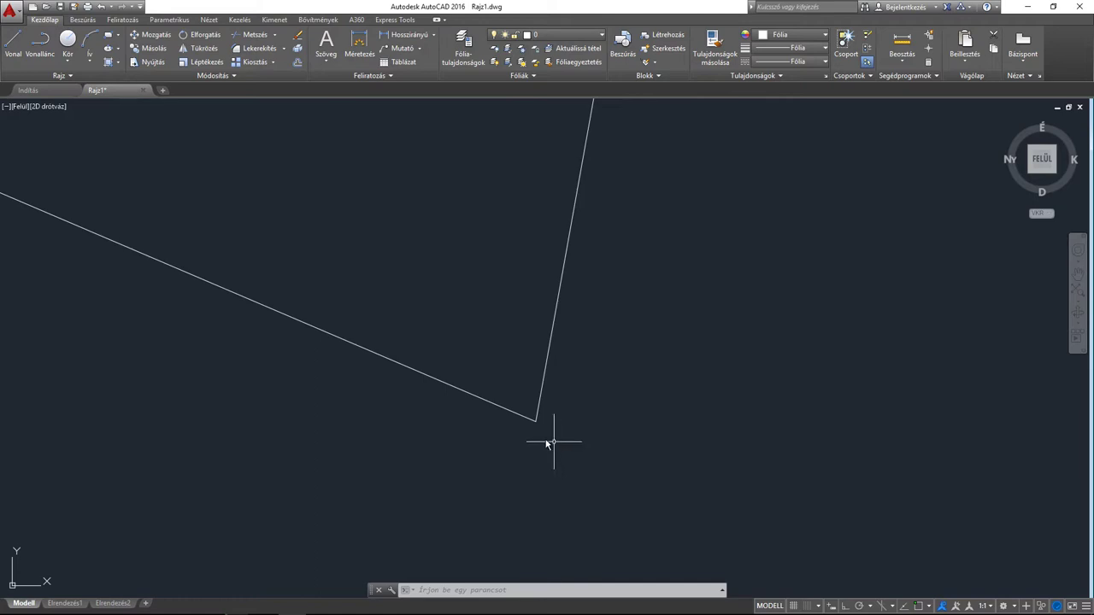
mouse_move(540, 436)
middle_down()
mouse_move(519, 405)
mouse_move(551, 478)
middle_up()
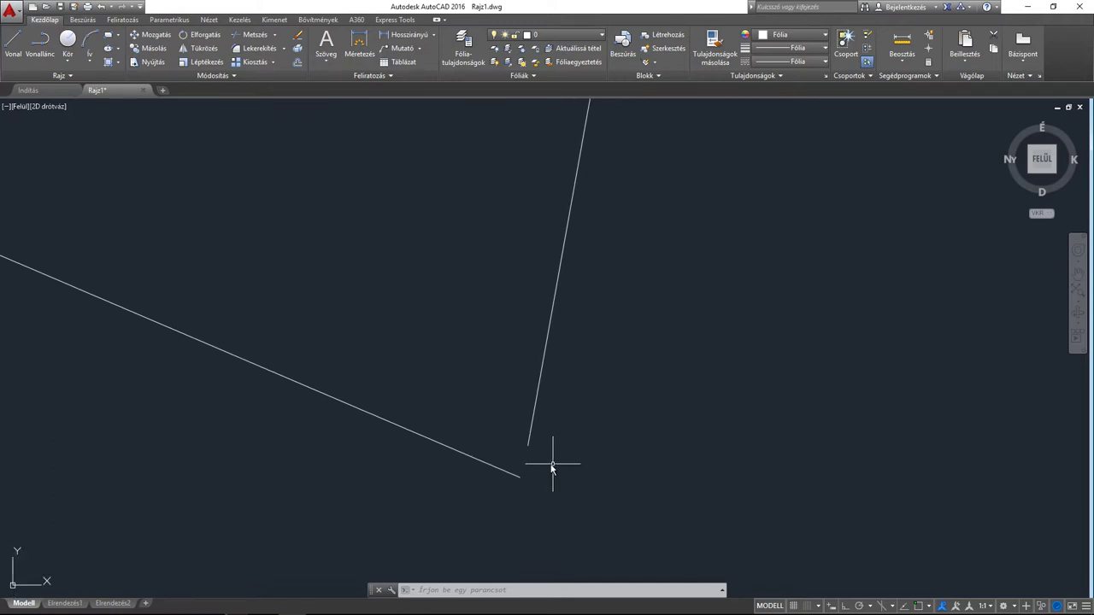
click(530, 435)
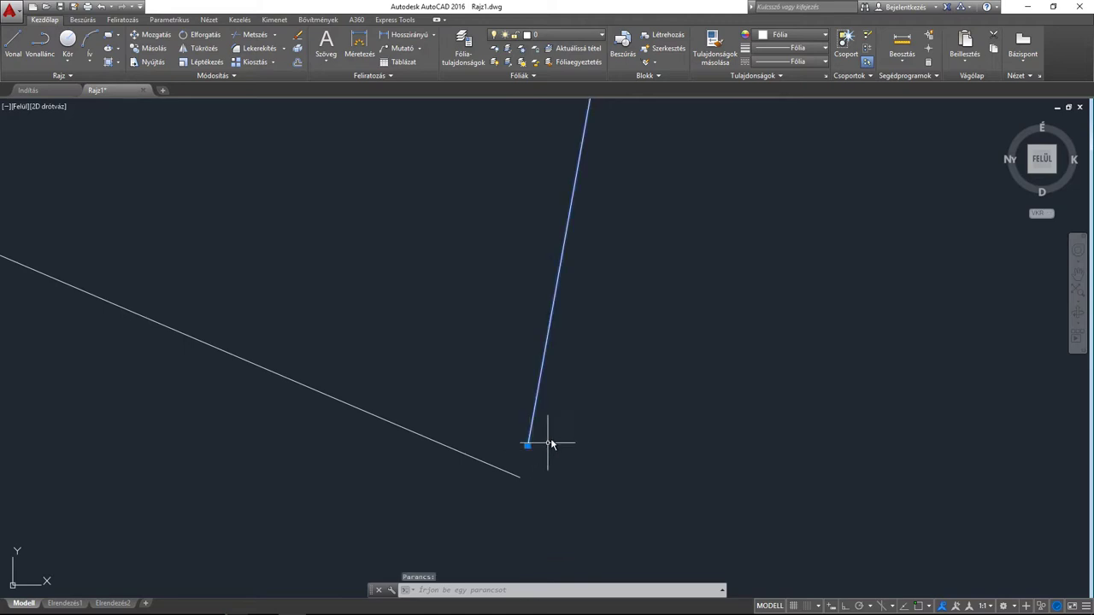
click(526, 445)
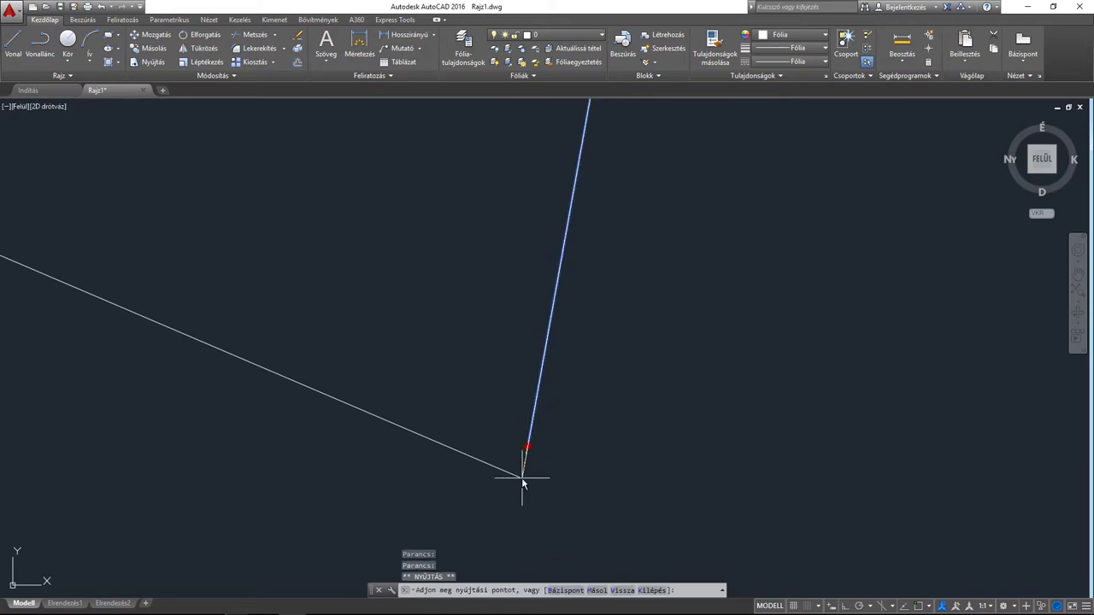
scroll(526, 467, up, 3)
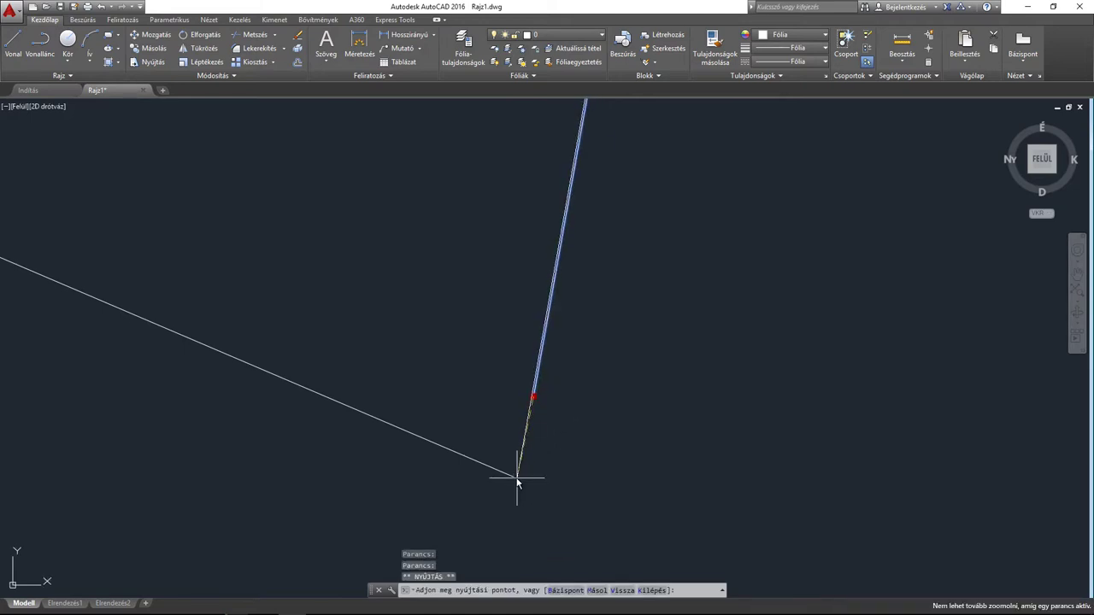
right_click(513, 476)
key(Escape)
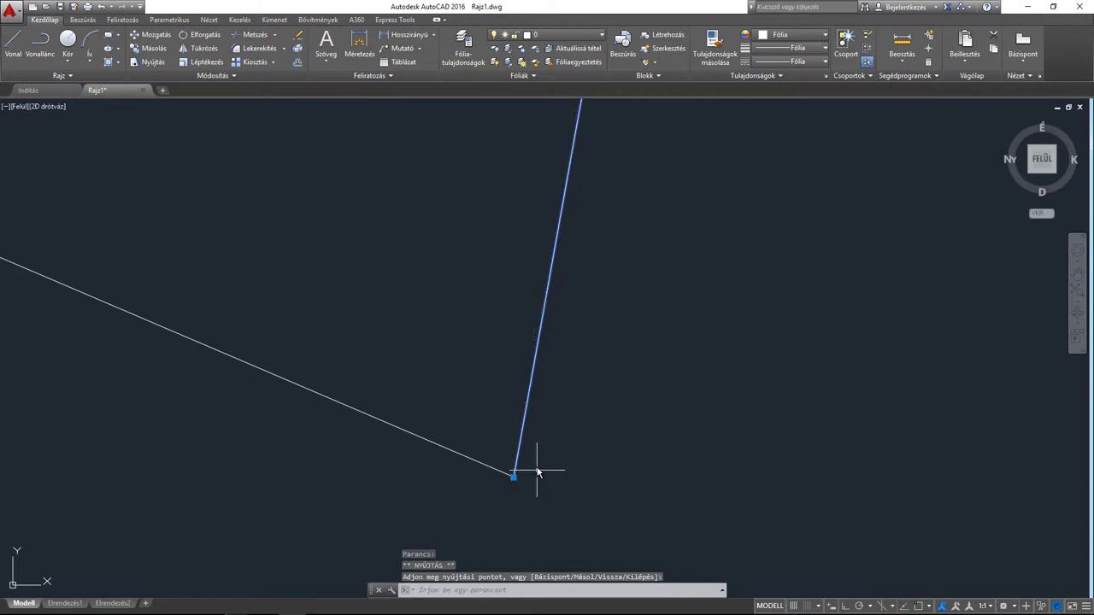
key(Escape)
scroll(504, 487, up, 1)
scroll(542, 456, up, 1)
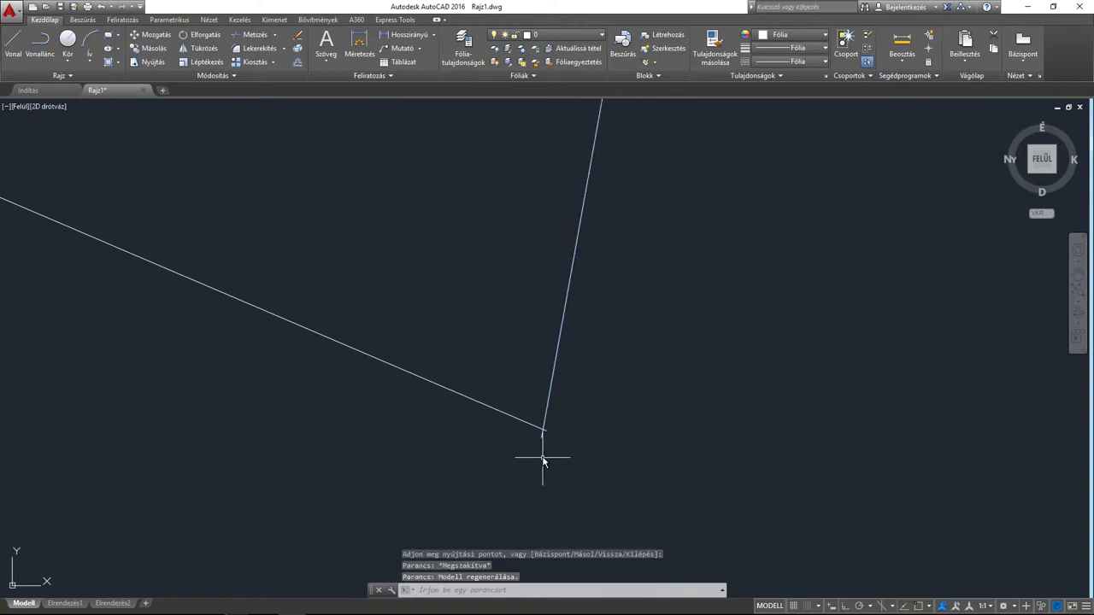
scroll(539, 435, up, 1)
scroll(536, 435, up, 2)
middle_drag(537, 436, 487, 468)
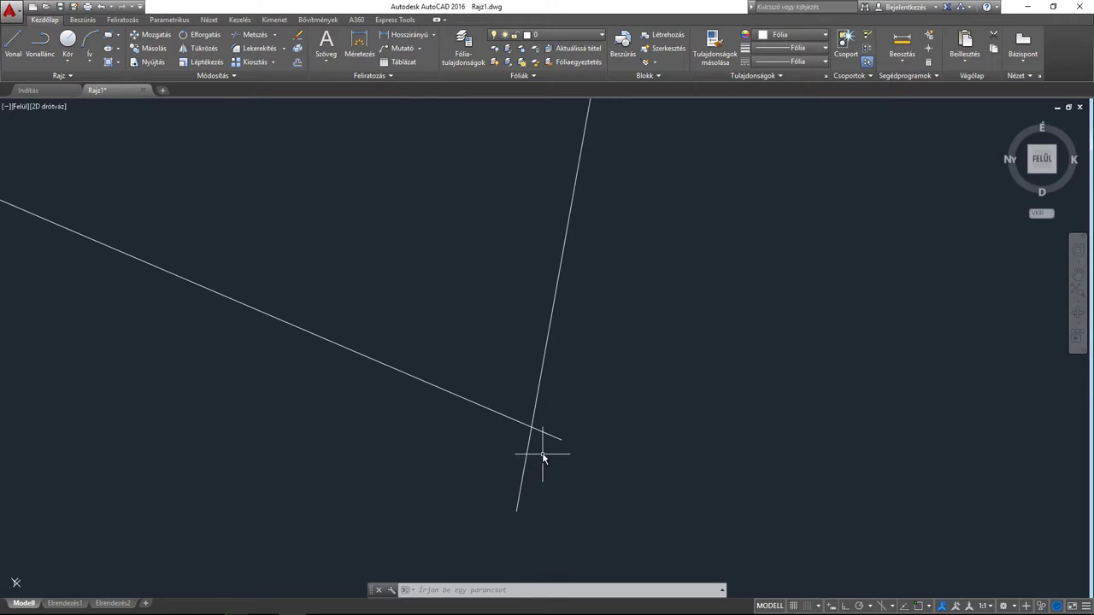
- Pan and zoom to centre the corner where the two lines meet
click(547, 450)
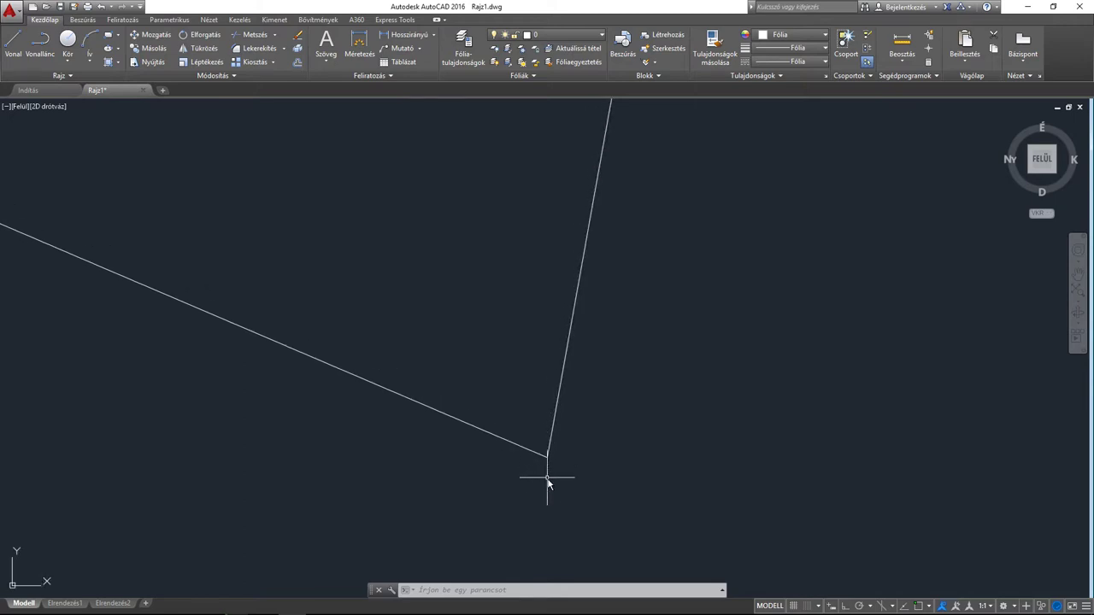
middle_drag(548, 484, 560, 442)
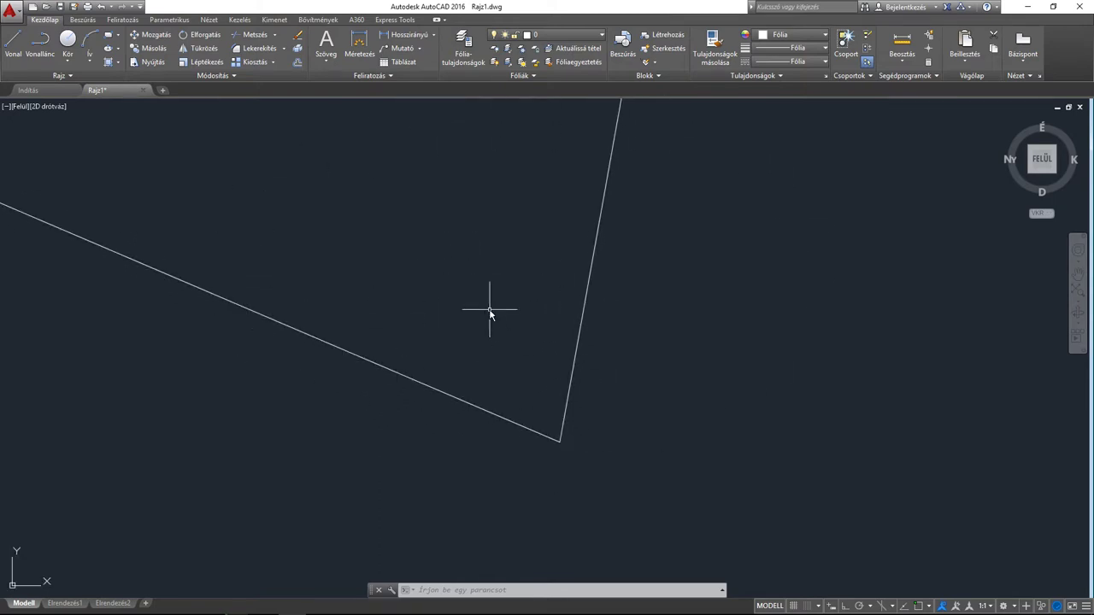
scroll(490, 312, down, 2)
scroll(488, 296, up, 2)
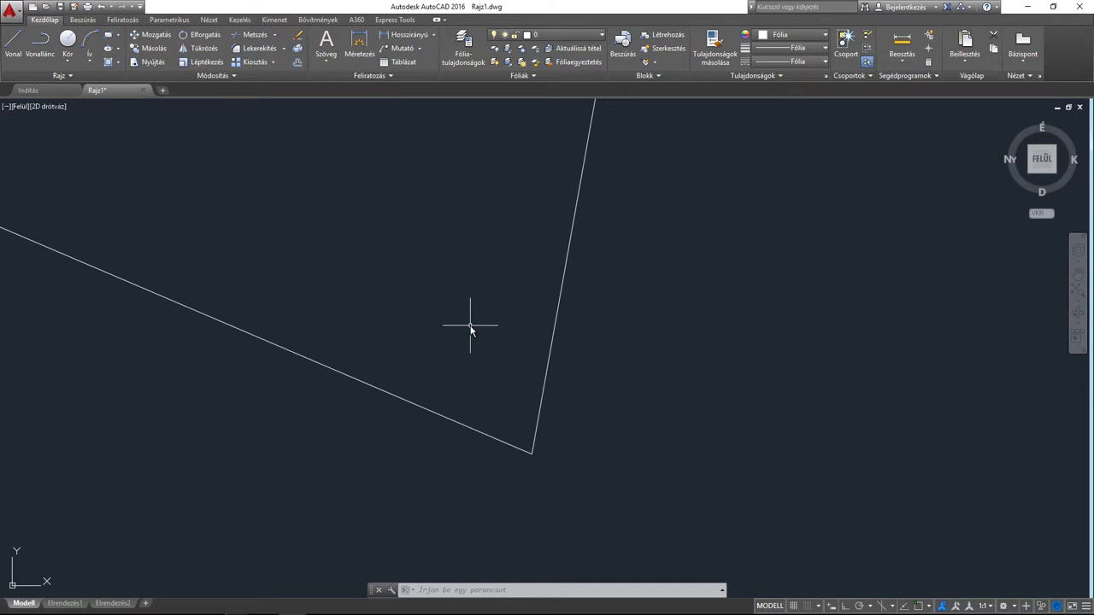
mouse_move(469, 327)
middle_down()
mouse_move(478, 332)
mouse_move(471, 328)
middle_up()
- Window-select the steep line and pan along it to bring its meeting endpoint into close view
click(539, 288)
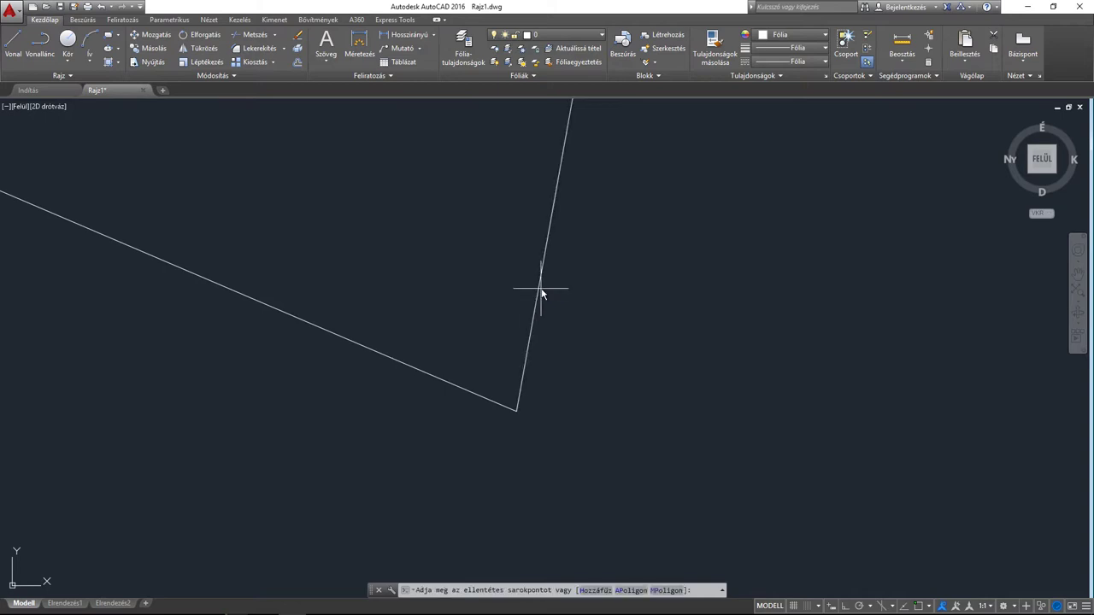
click(508, 265)
mouse_move(508, 264)
middle_down()
mouse_move(471, 378)
mouse_move(471, 302)
mouse_move(442, 361)
middle_up()
middle_drag(446, 310, 442, 378)
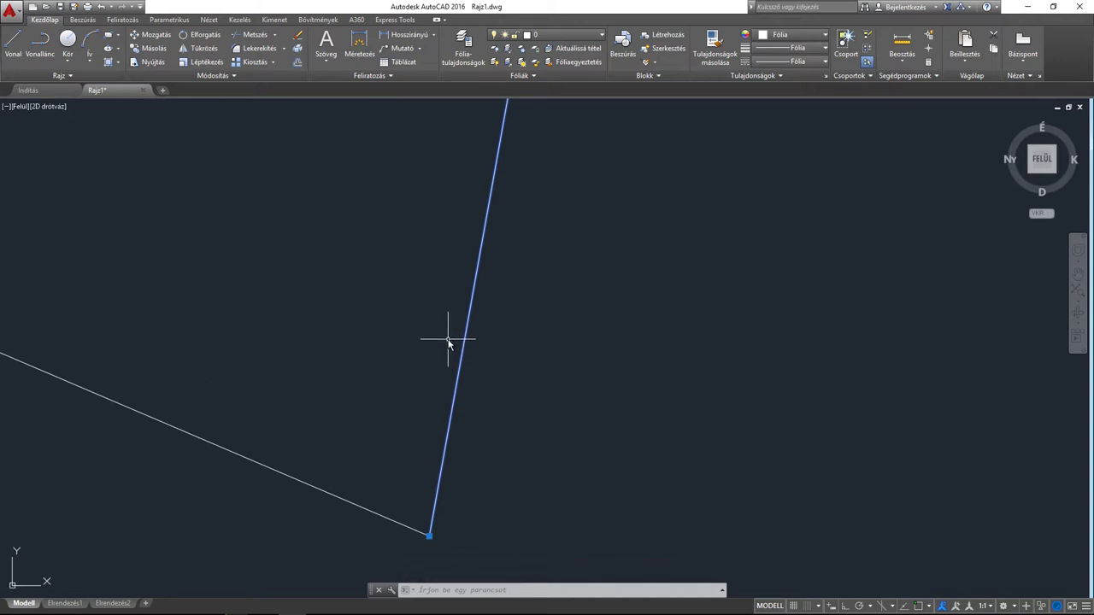
middle_drag(468, 284, 464, 342)
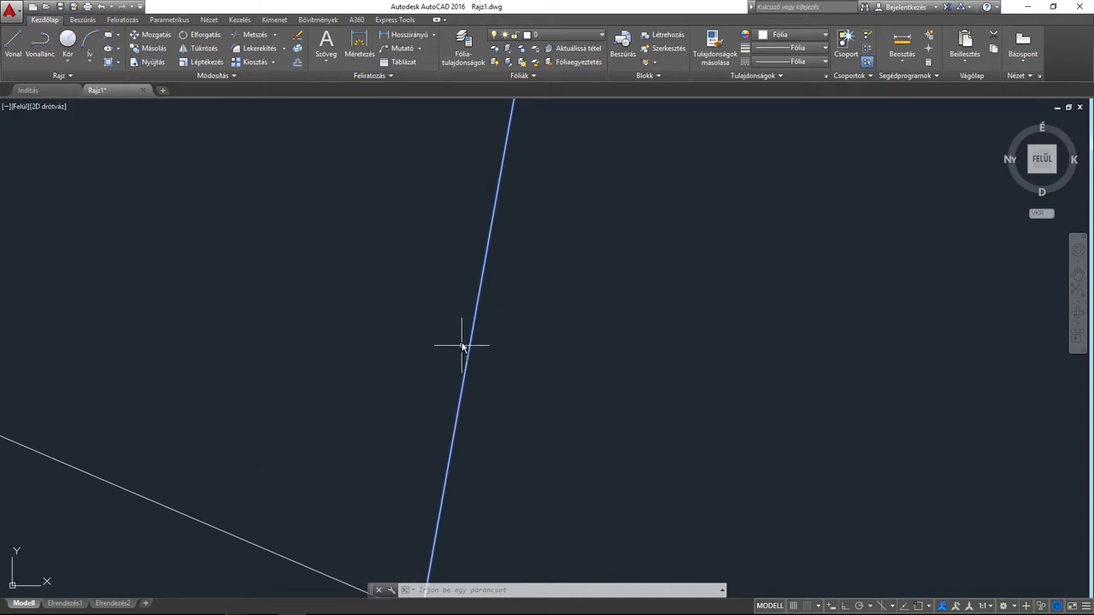
middle_drag(464, 504, 461, 342)
mouse_move(462, 389)
middle_down()
mouse_move(453, 350)
mouse_move(495, 349)
middle_up()
middle_drag(427, 398, 492, 379)
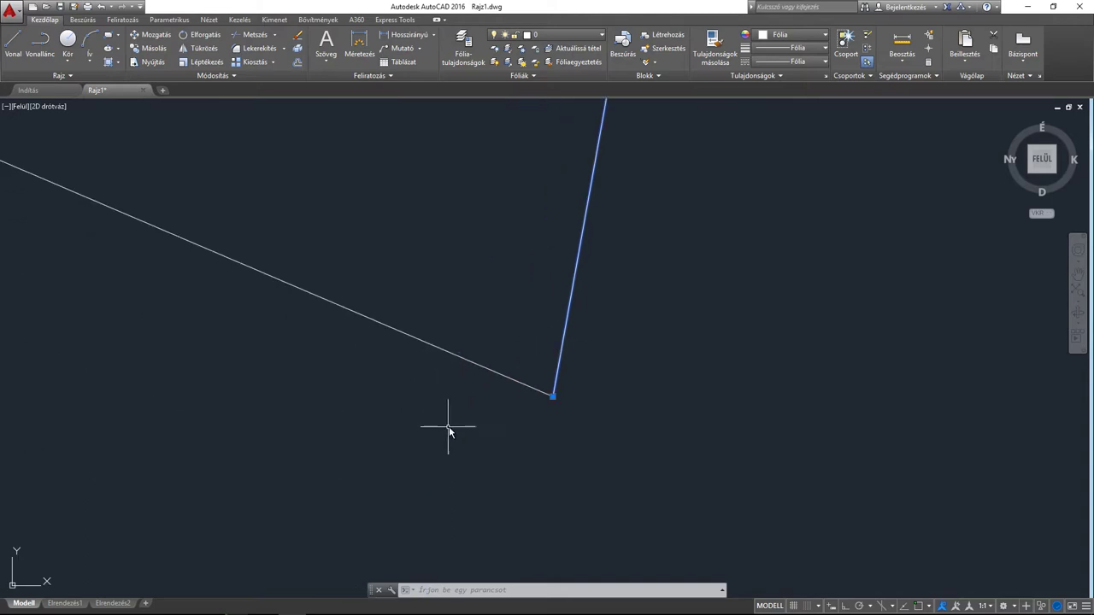
middle_drag(559, 408, 549, 399)
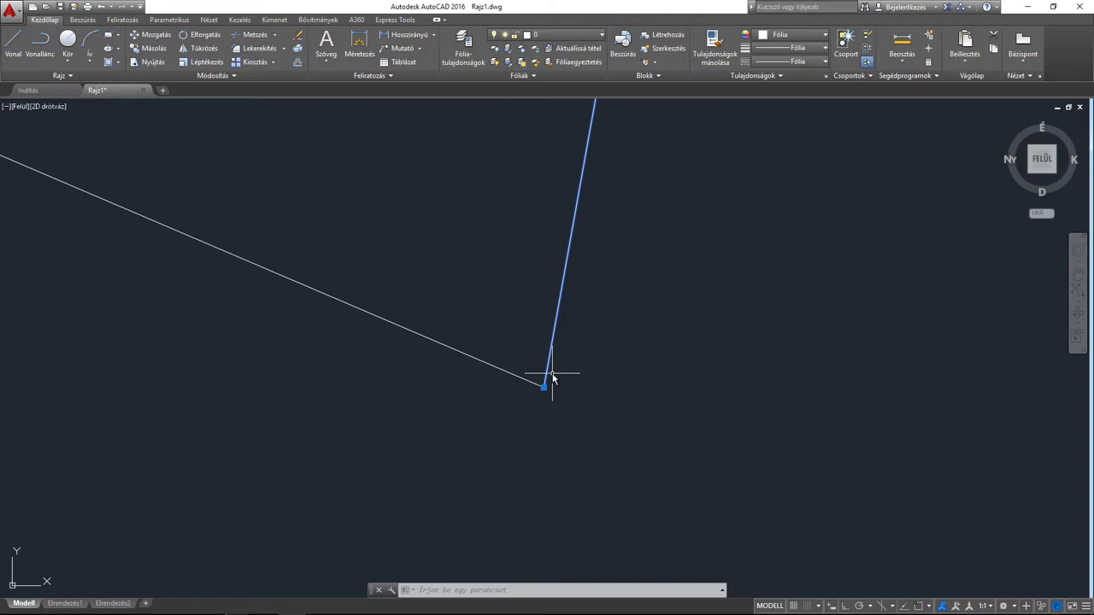
- Erase both existing lines using a selection window
key(Escape)
click(556, 418)
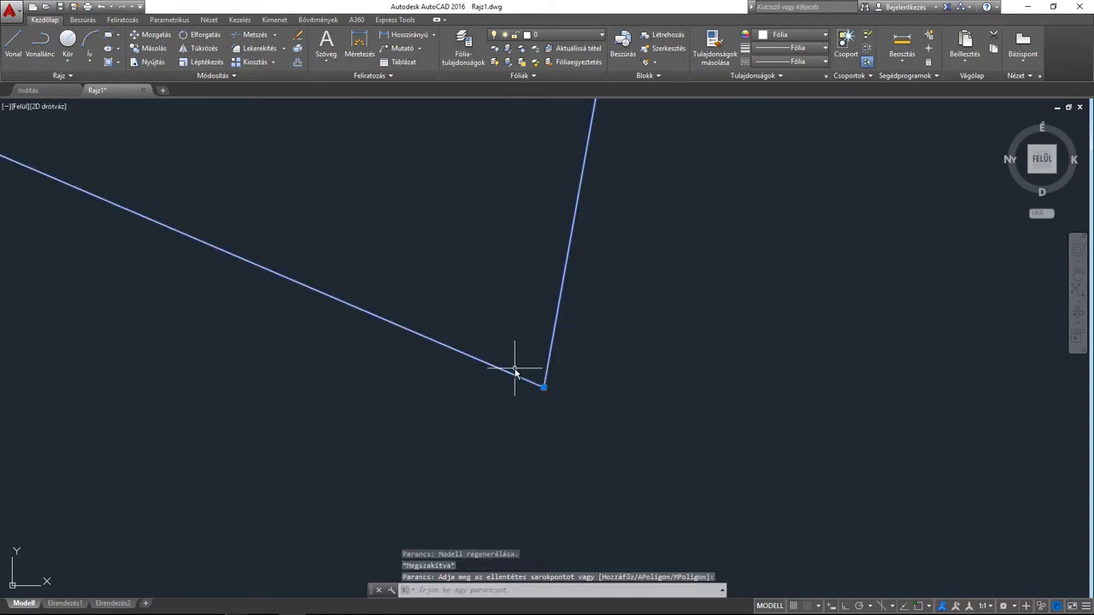
click(516, 382)
key(Delete)
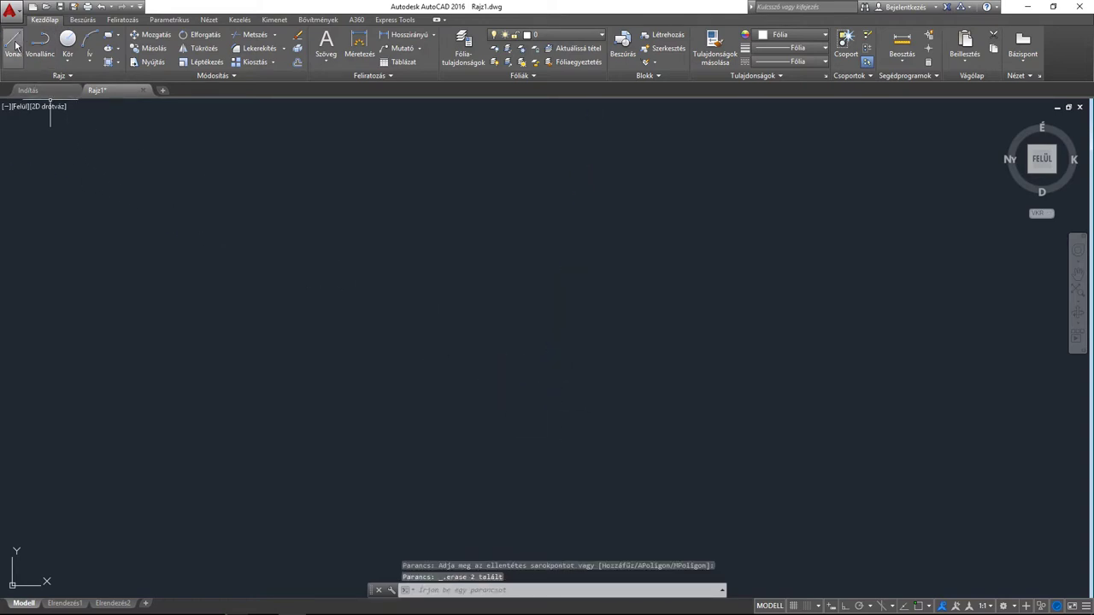
- Draw a left diagonal line sloping down to the right
click(13, 43)
click(438, 295)
click(549, 385)
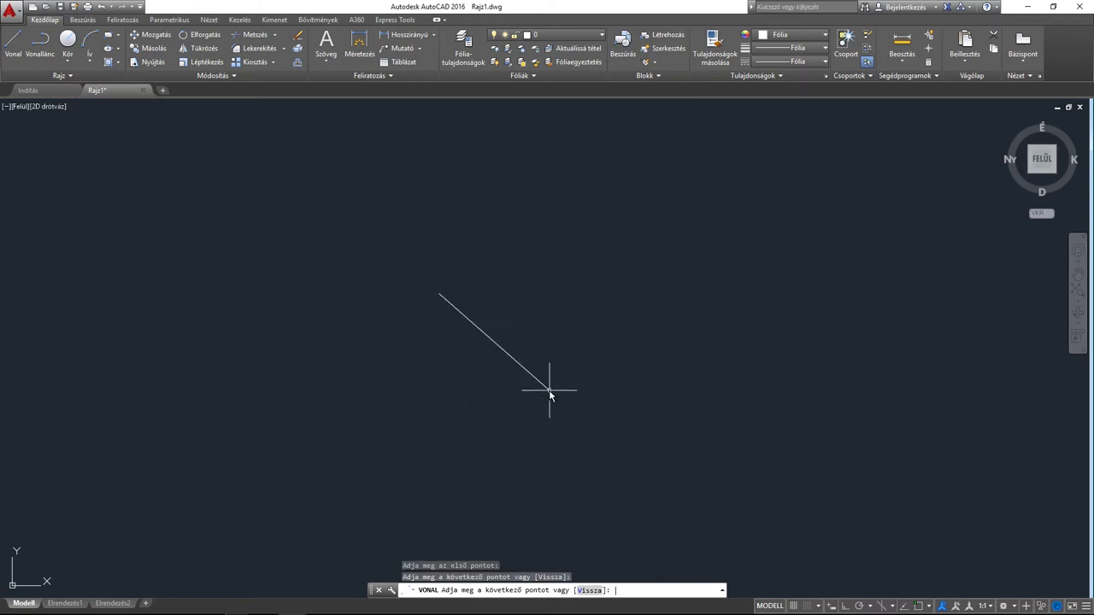
key(Return)
scroll(552, 368, up, 4)
- Draw a right diagonal from the upper right stopping short of the left line, and select it
key(Return)
click(759, 180)
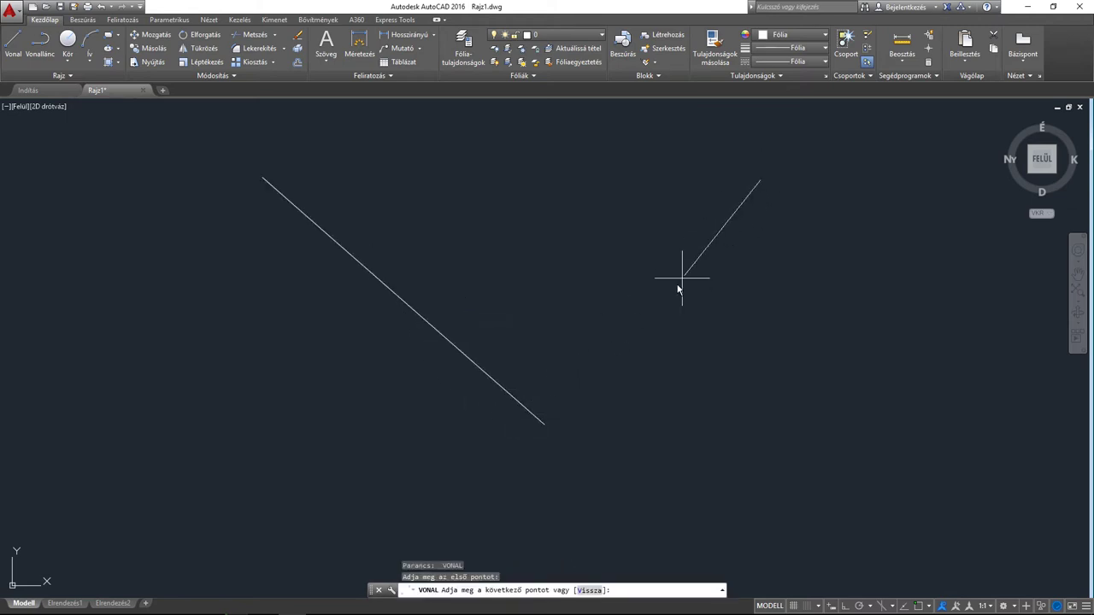
click(589, 395)
key(Return)
scroll(501, 405, up, 2)
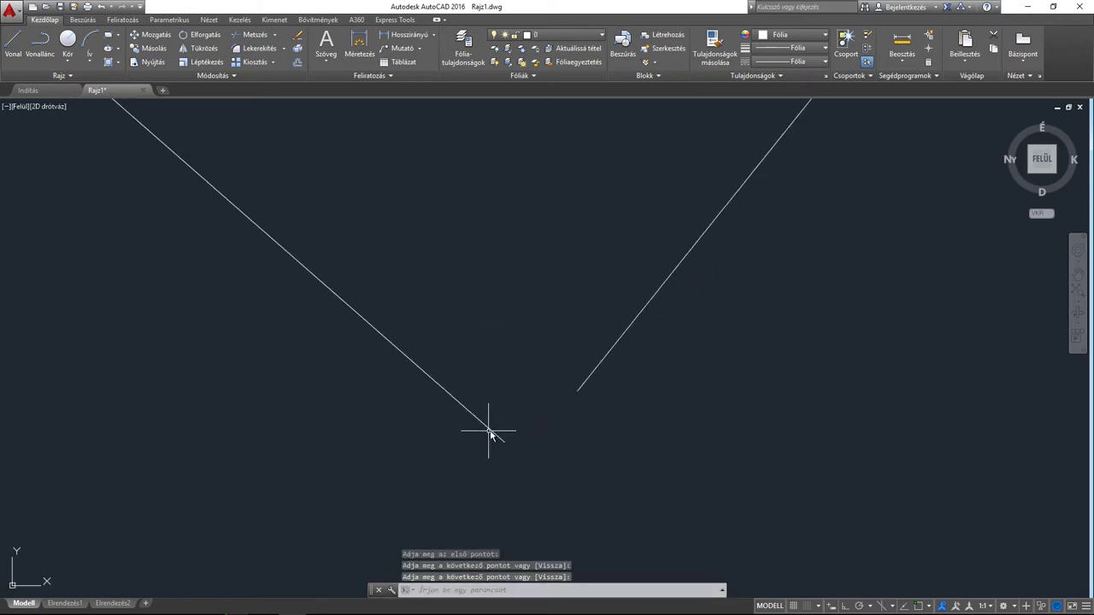
click(578, 394)
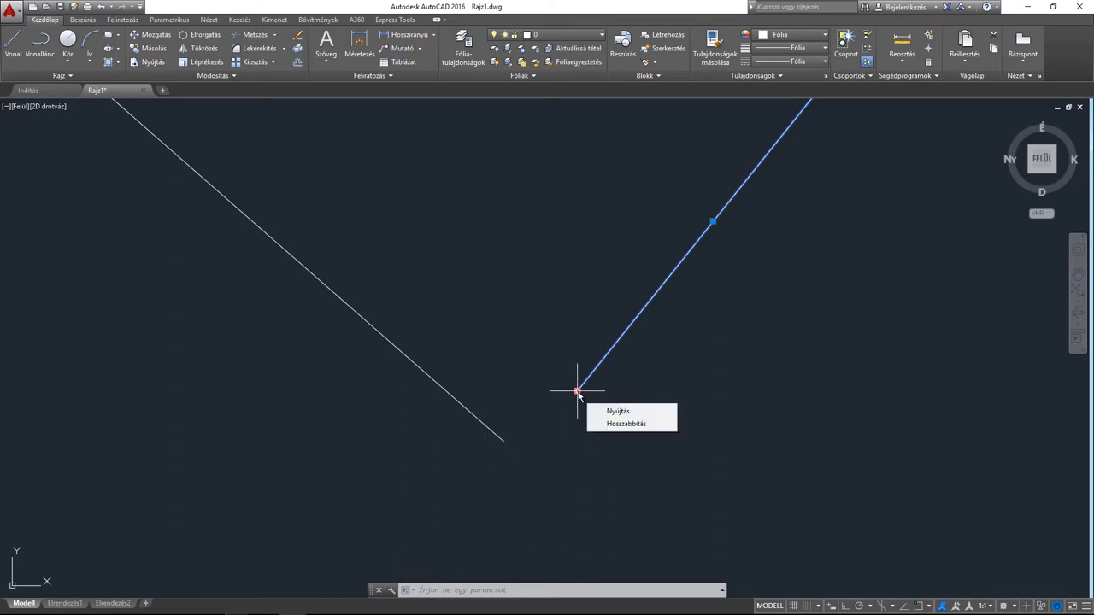
- Snap the right diagonal's lower grip onto the left diagonal's lower endpoint to close the V
click(453, 395)
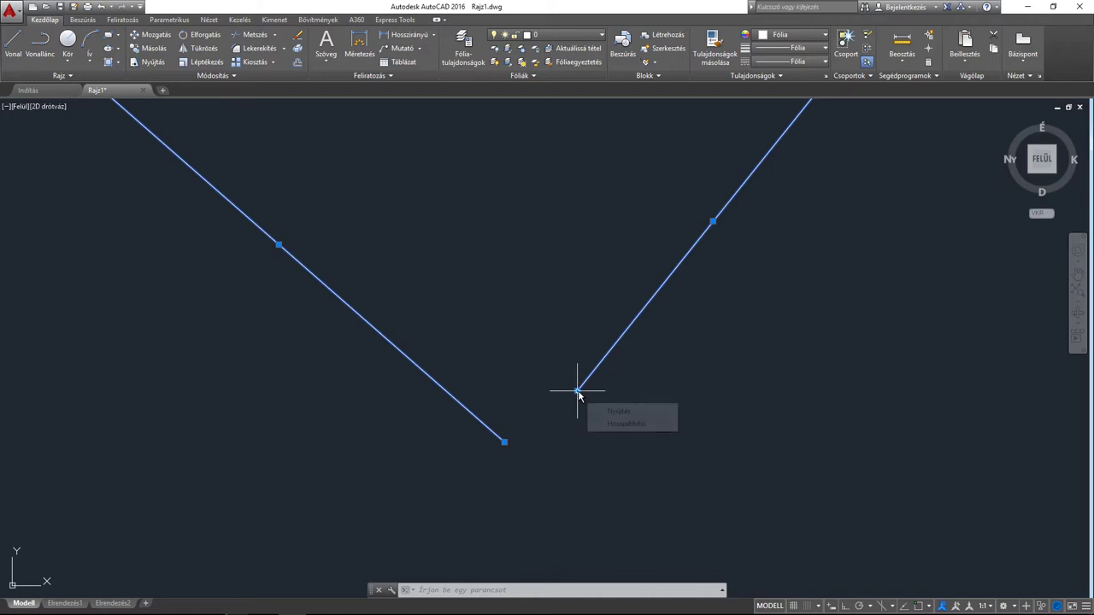
mouse_move(578, 391)
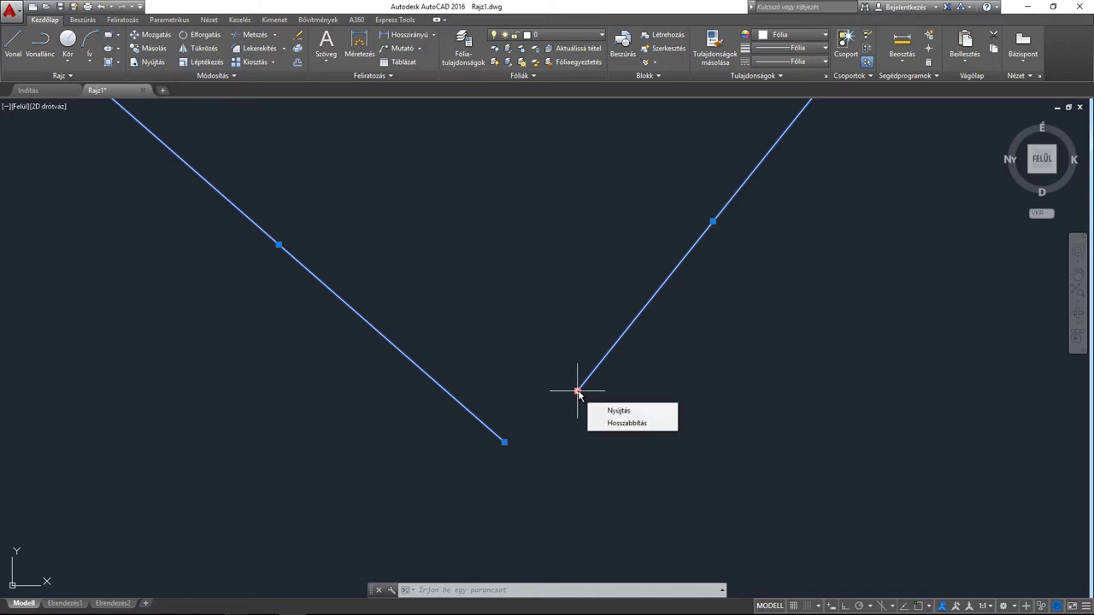
click(578, 393)
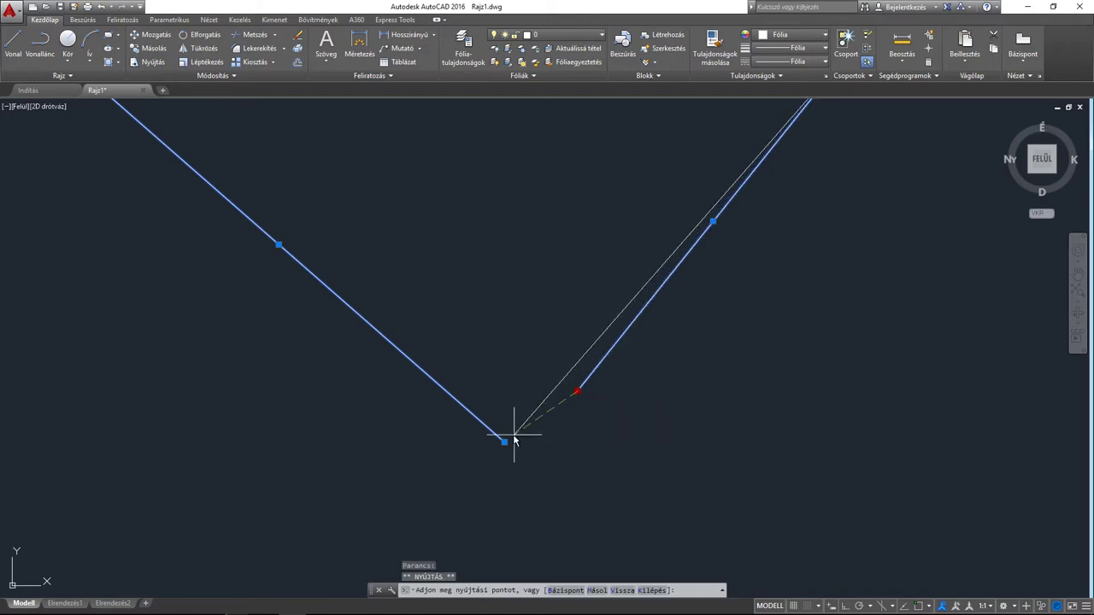
mouse_move(527, 423)
middle_down()
mouse_move(516, 437)
mouse_move(546, 369)
middle_up()
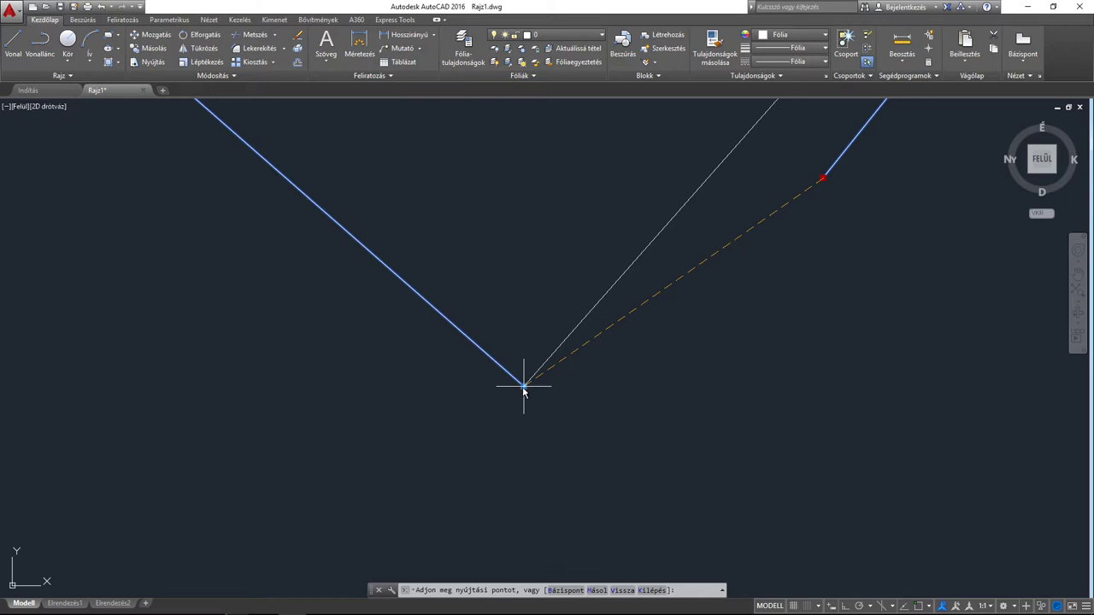
click(524, 388)
key(Escape)
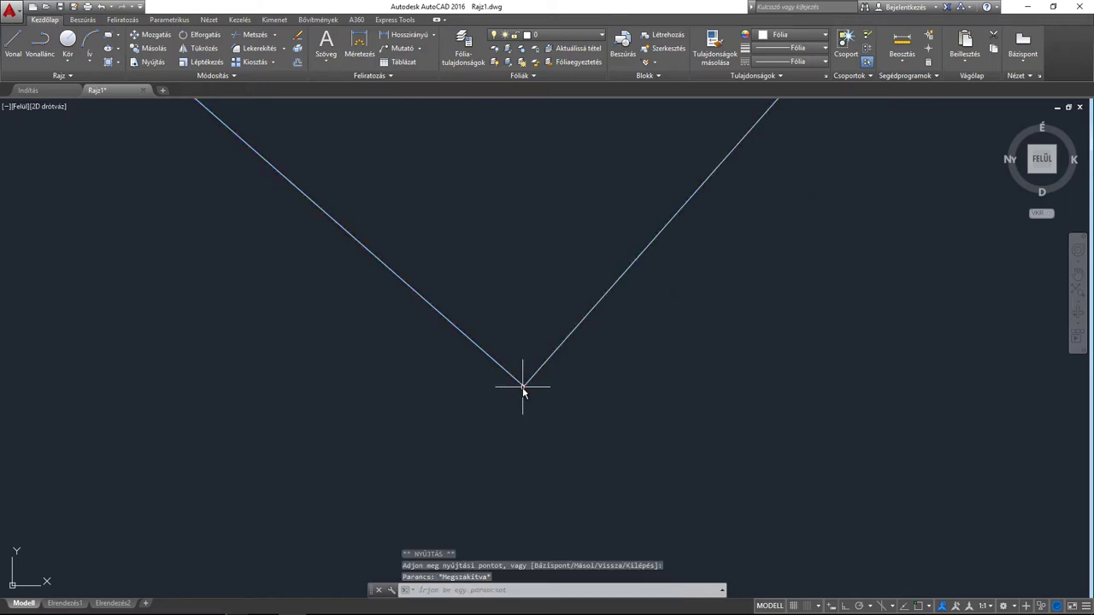
- Pan and wheel-zoom until the full V and its lower vertex are centred in view
mouse_move(528, 390)
middle_down()
mouse_move(516, 386)
mouse_move(547, 391)
mouse_move(571, 415)
mouse_move(621, 422)
mouse_move(542, 504)
mouse_move(589, 442)
mouse_move(610, 384)
mouse_move(505, 330)
mouse_move(572, 356)
mouse_move(556, 365)
mouse_move(518, 334)
mouse_move(569, 354)
middle_up()
scroll(554, 389, up, 5)
scroll(554, 388, down, 3)
middle_drag(507, 420, 538, 366)
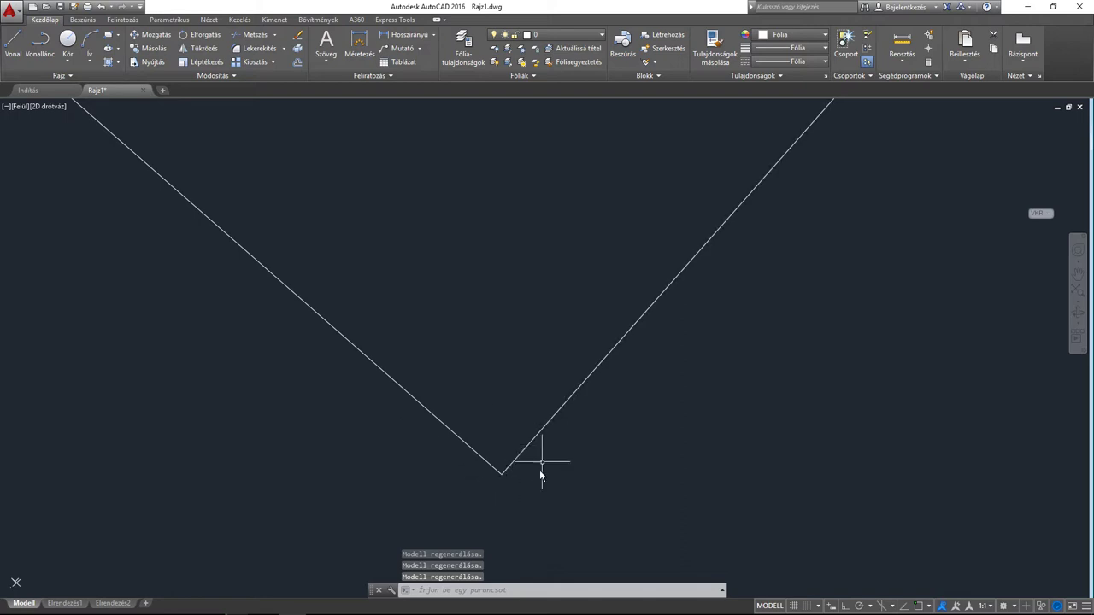
mouse_move(513, 361)
middle_down()
mouse_move(498, 239)
mouse_move(507, 335)
middle_up()
scroll(507, 329, down, 1)
scroll(505, 322, down, 2)
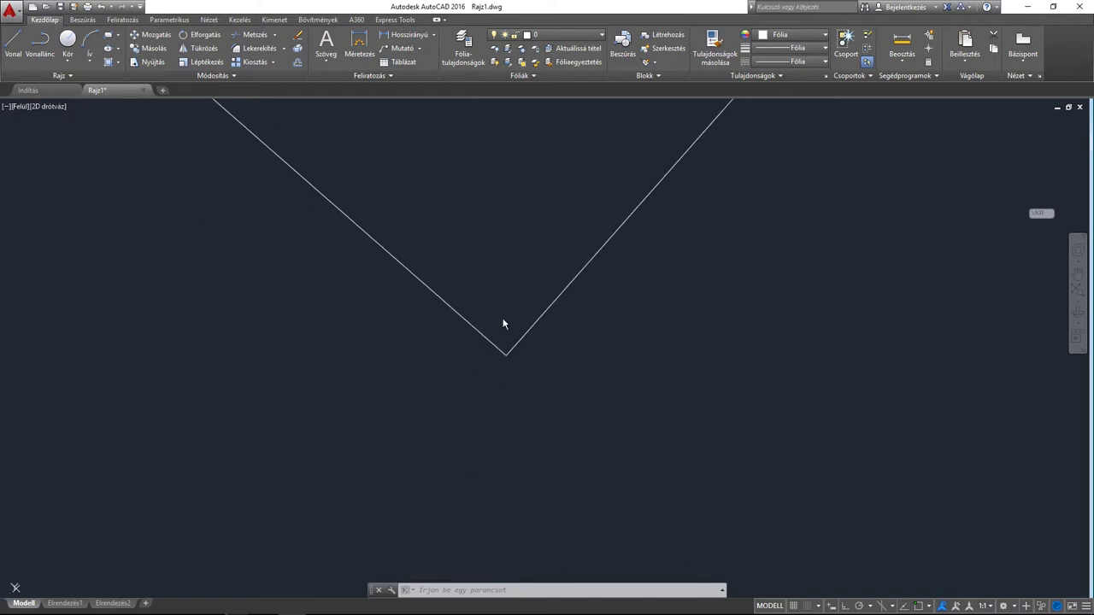
scroll(505, 325, up, 3)
scroll(510, 329, down, 5)
scroll(517, 312, down, 1)
scroll(521, 333, up, 2)
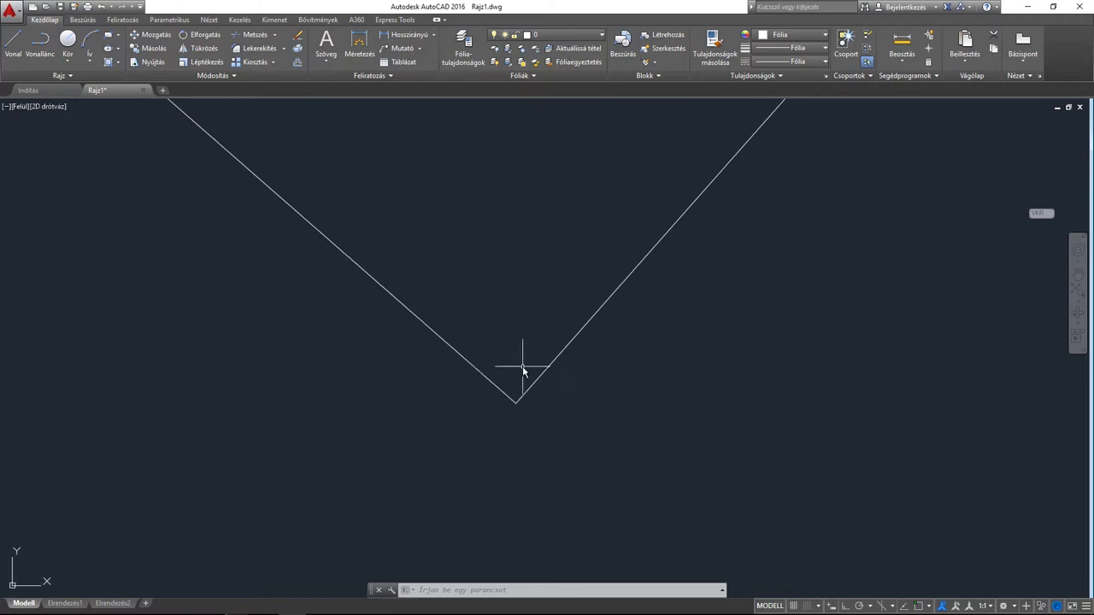
scroll(512, 325, down, 1)
scroll(513, 303, down, 1)
scroll(515, 342, up, 1)
scroll(513, 362, down, 1)
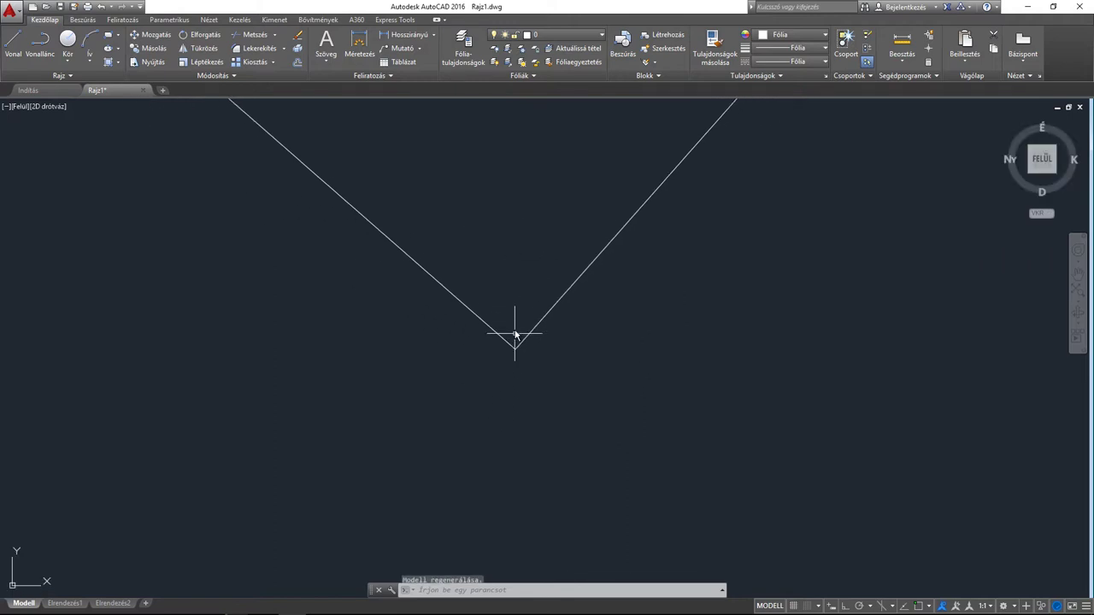
scroll(513, 325, down, 1)
scroll(515, 328, down, 1)
scroll(515, 367, down, 2)
scroll(515, 397, down, 4)
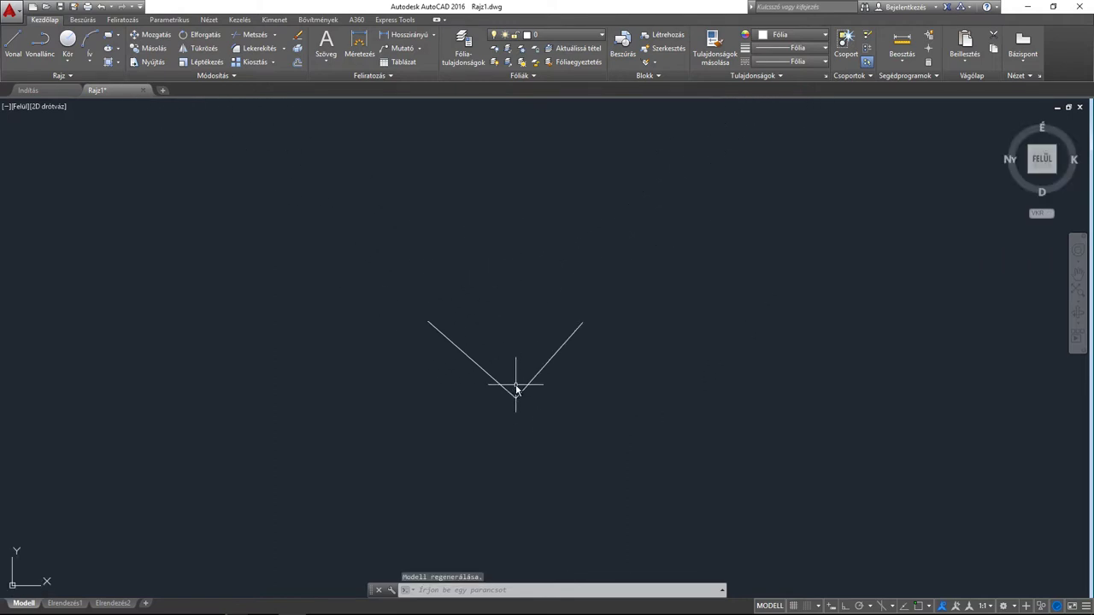
scroll(516, 389, up, 2)
scroll(515, 389, up, 2)
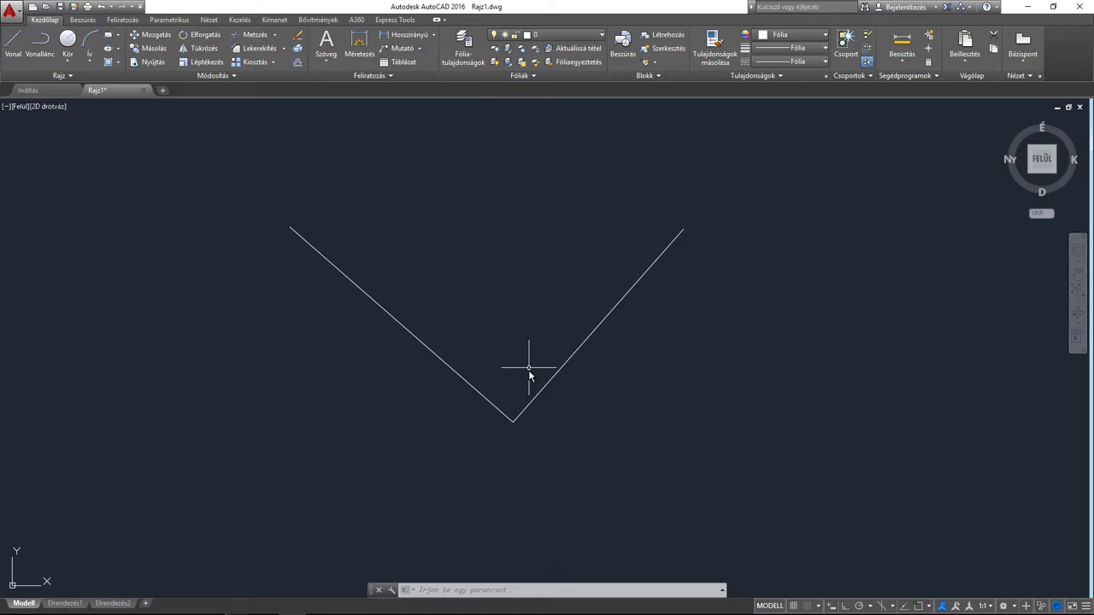
- Window-select both V lines and delete them
click(556, 439)
click(437, 384)
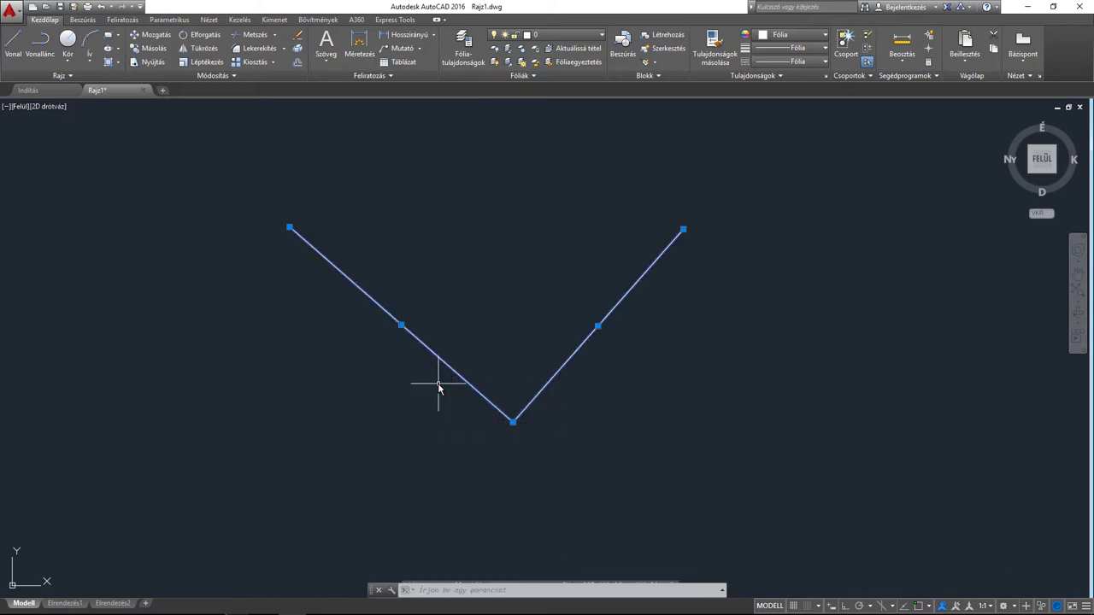
key(Delete)
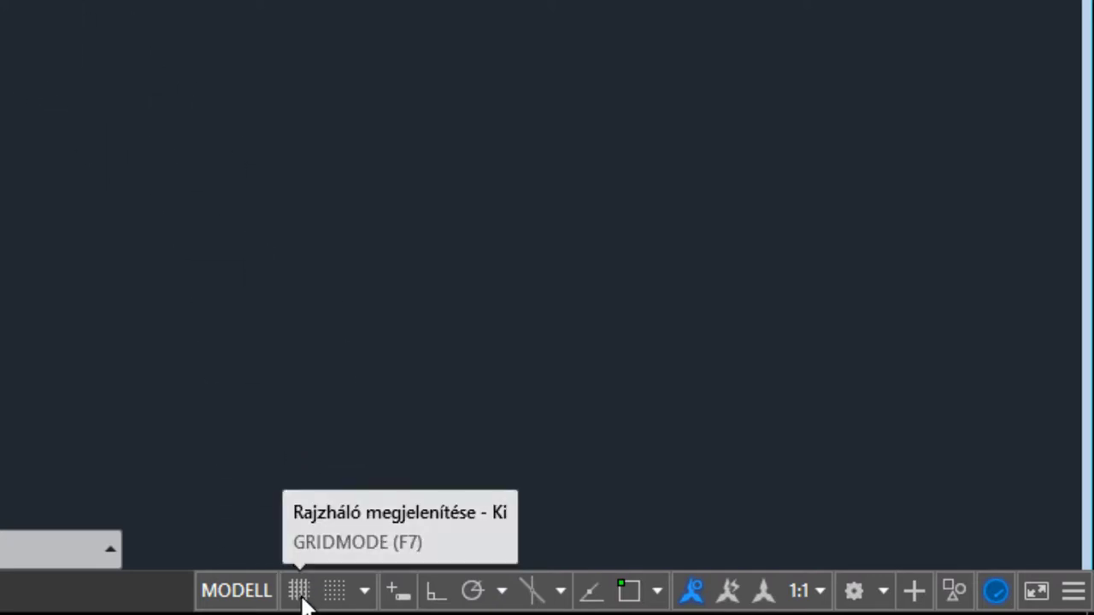
- Turn on the grid display from the status bar and zoom around the gridded canvas
click(300, 595)
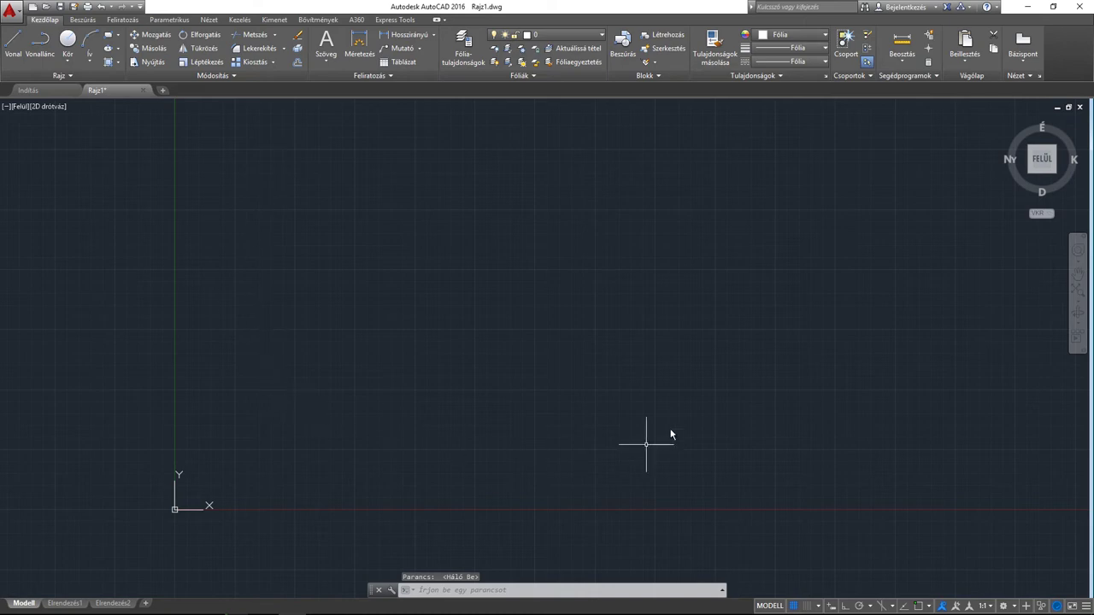
scroll(563, 349, up, 2)
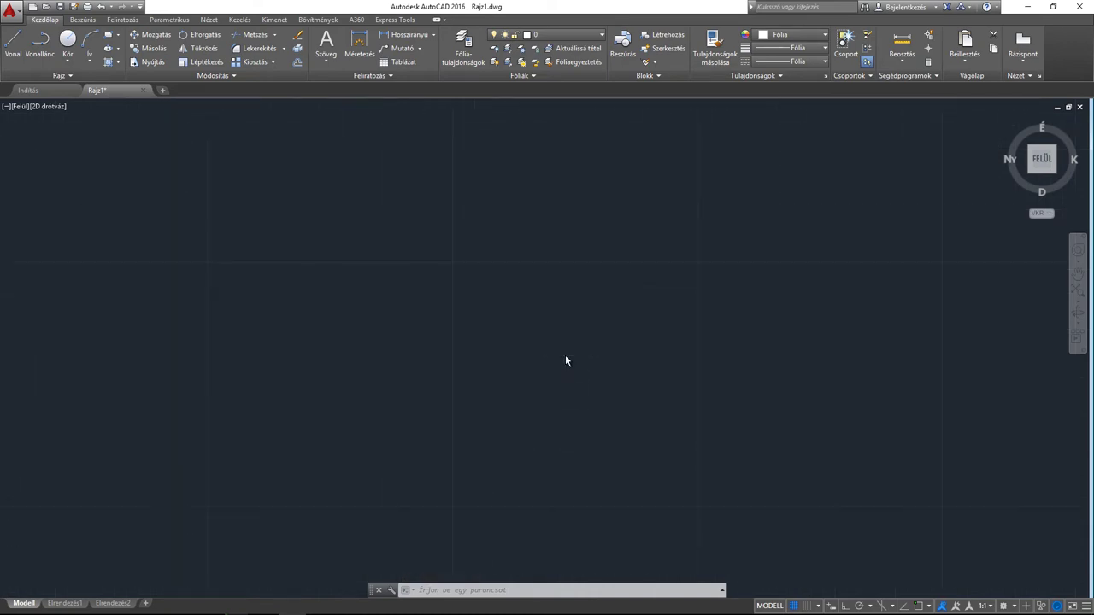
scroll(565, 355, down, 3)
scroll(565, 364, down, 2)
scroll(565, 364, up, 2)
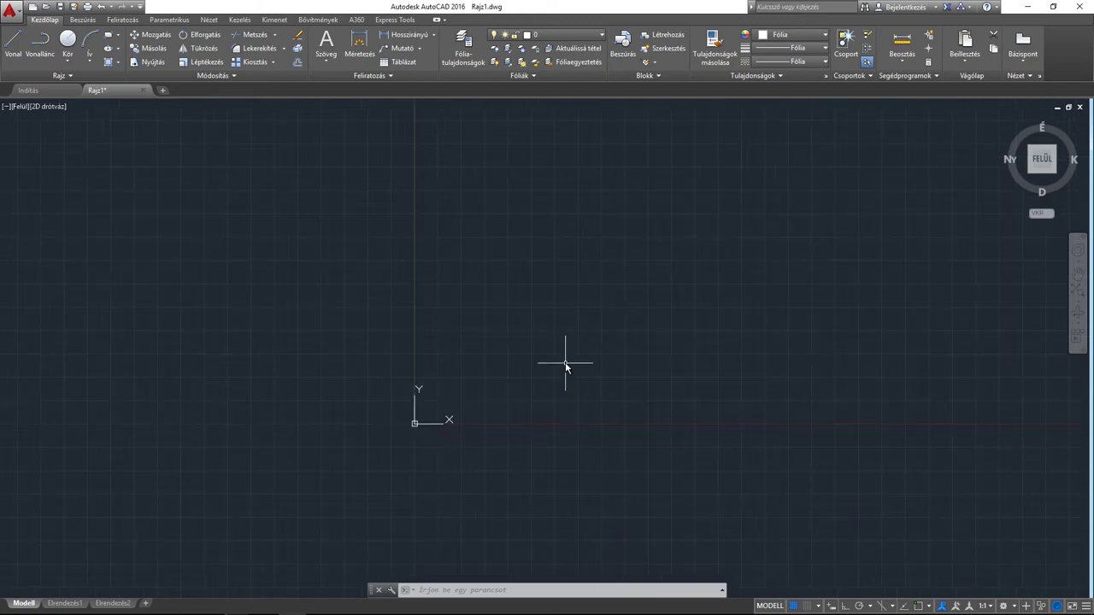
scroll(565, 364, down, 3)
scroll(565, 362, down, 2)
scroll(566, 366, up, 1)
scroll(570, 361, up, 3)
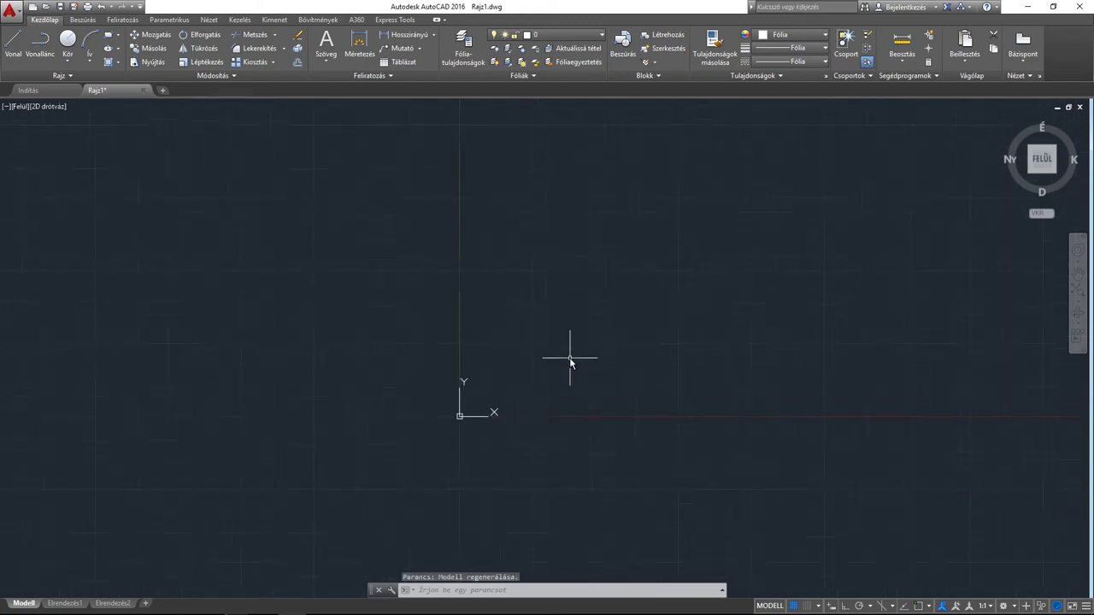
scroll(570, 359, up, 2)
middle_drag(659, 390, 614, 383)
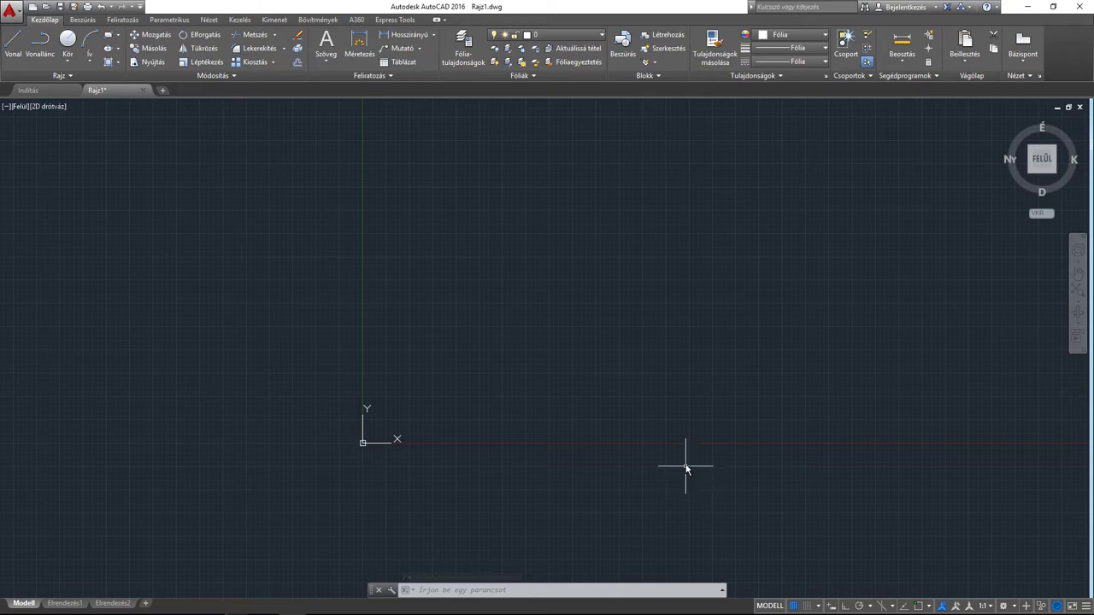
- Toggle the grid display off and on again with F7
key(F7)
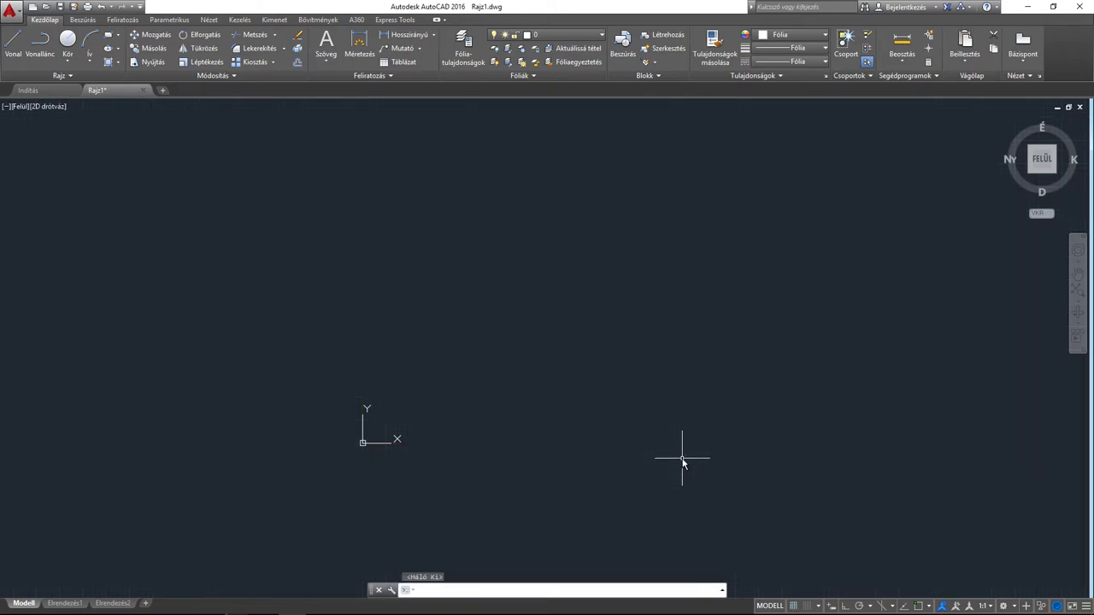
key(F7)
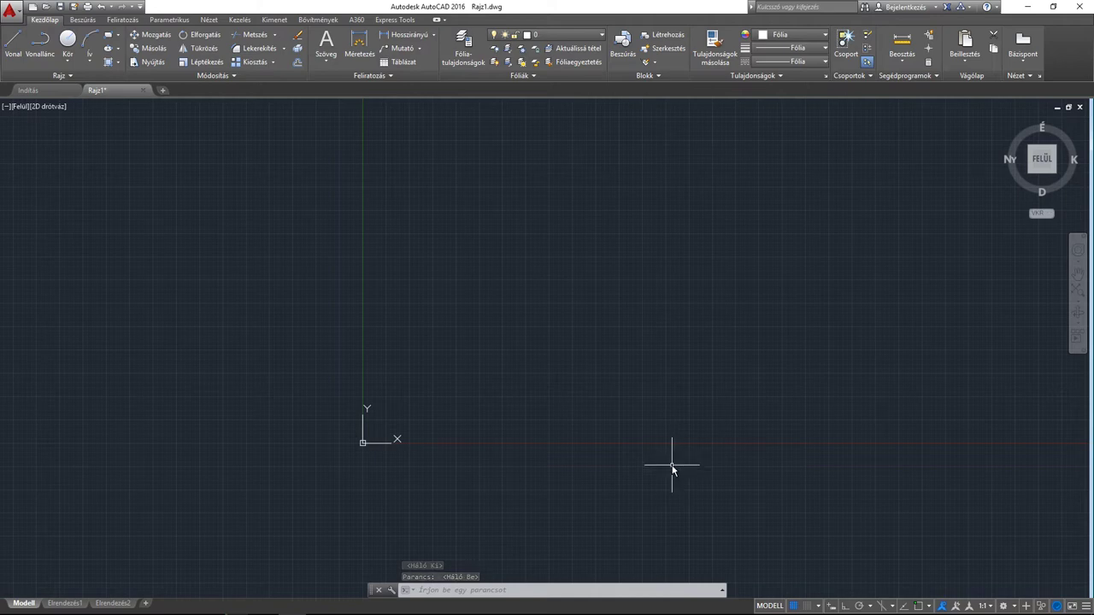
key(F7)
key(F7)
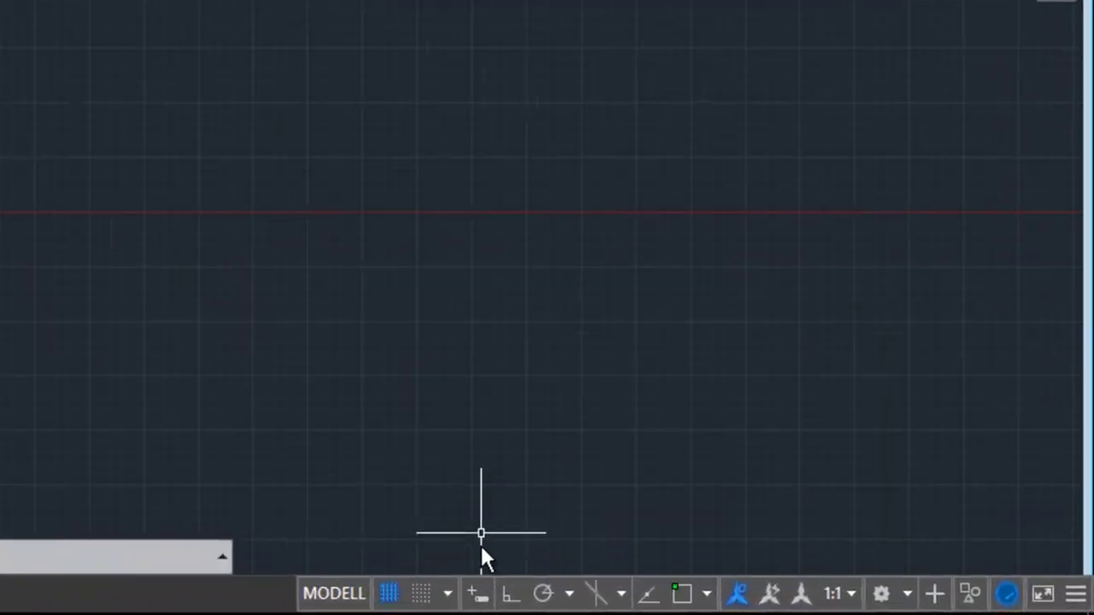
- Switch on Snap mode from the status bar so points land on grid intersections
click(421, 593)
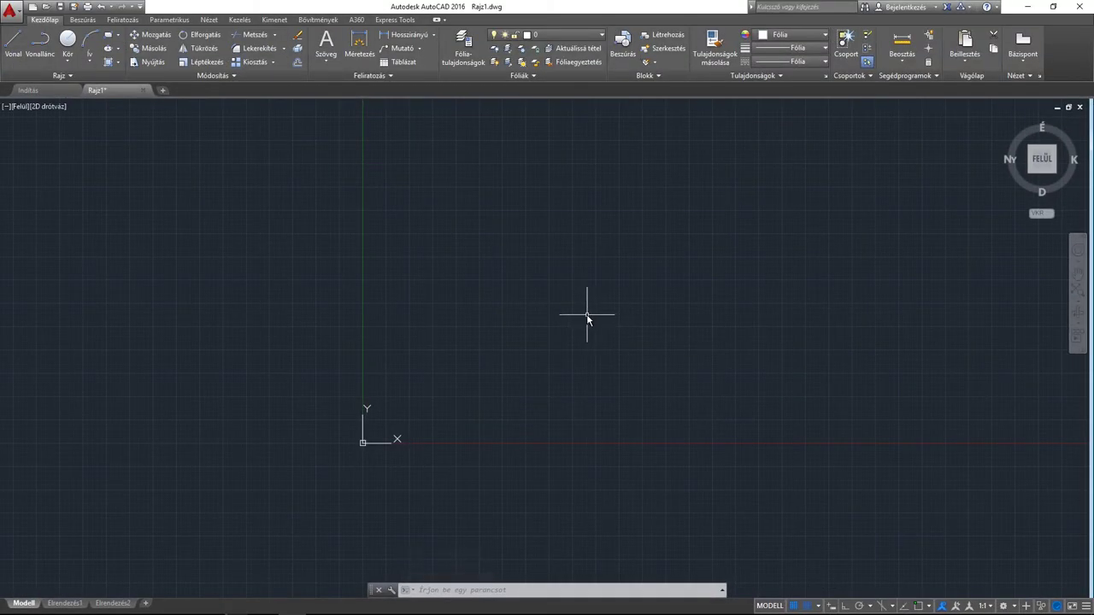
scroll(587, 320, up, 2)
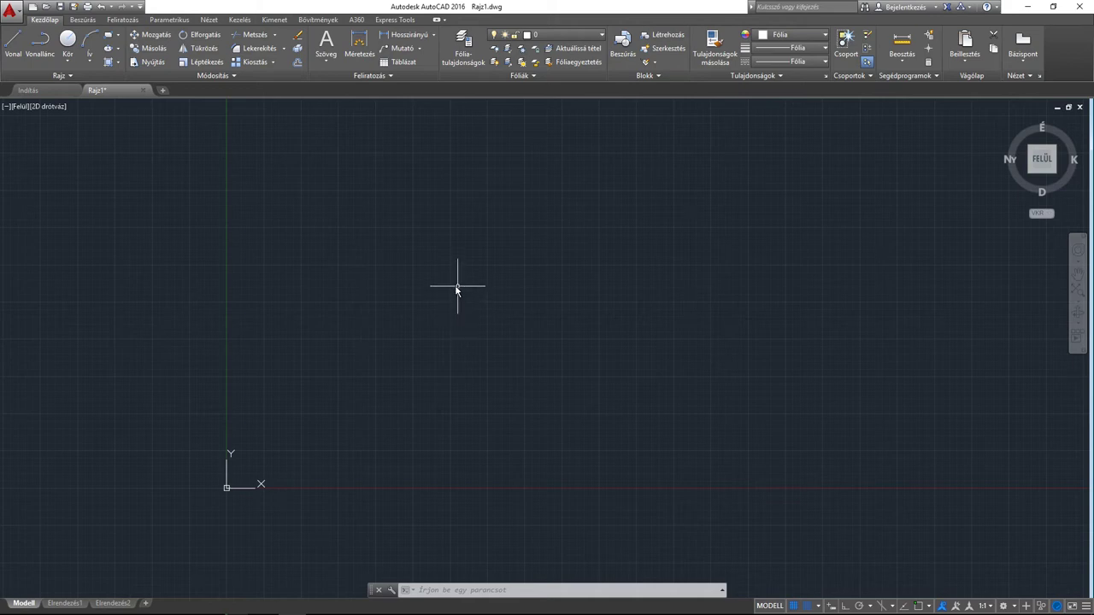
- Start the VONAL line command with 'vo' and draw the first V-shaped segments up to the top
text(v)
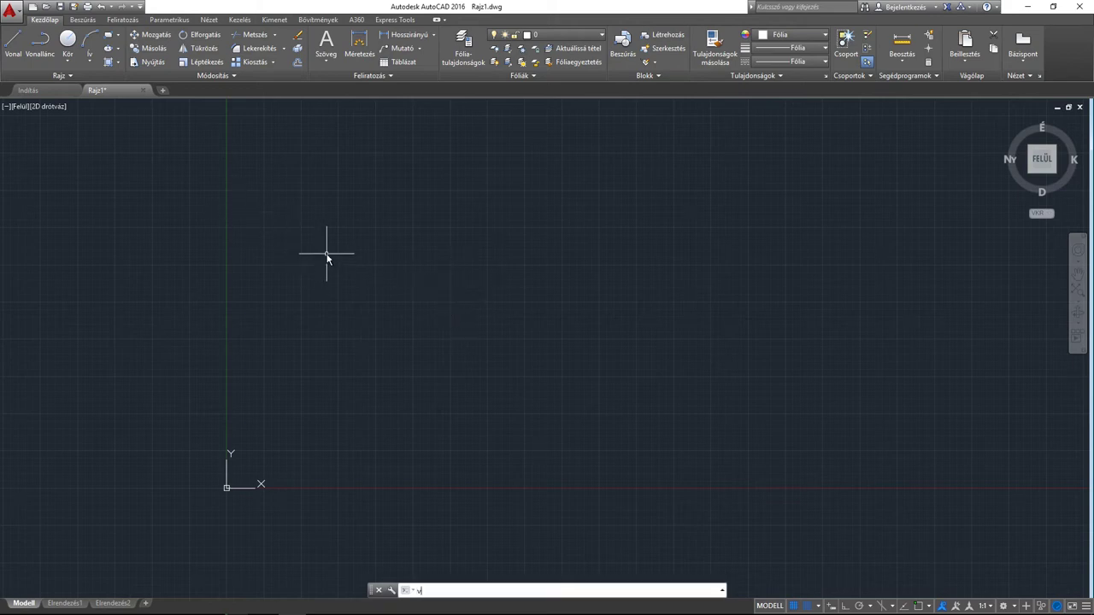
text(o)
key(Return)
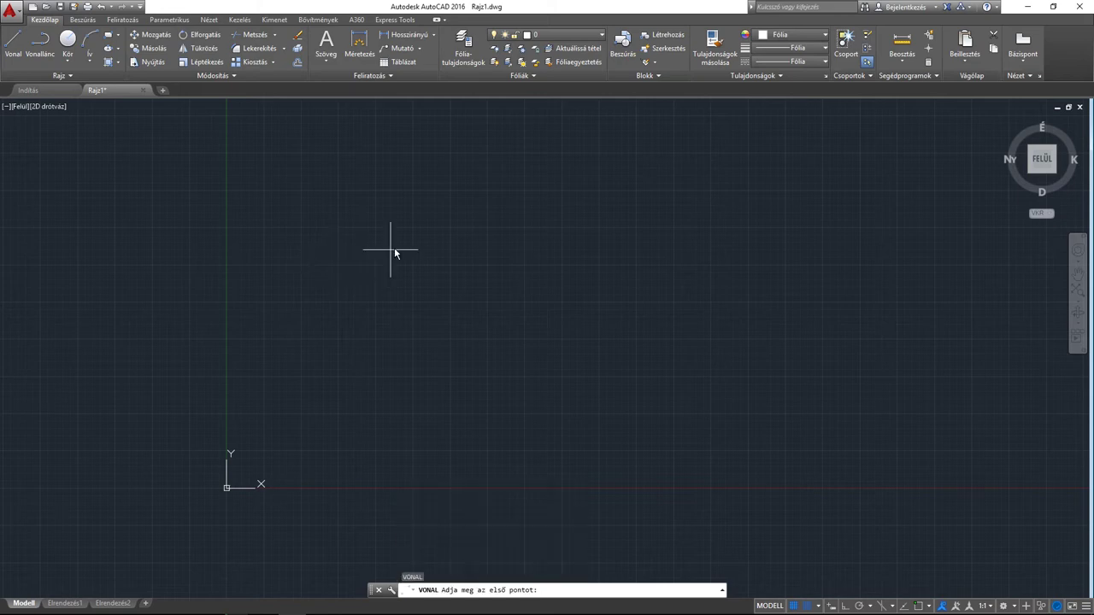
scroll(393, 247, up, 2)
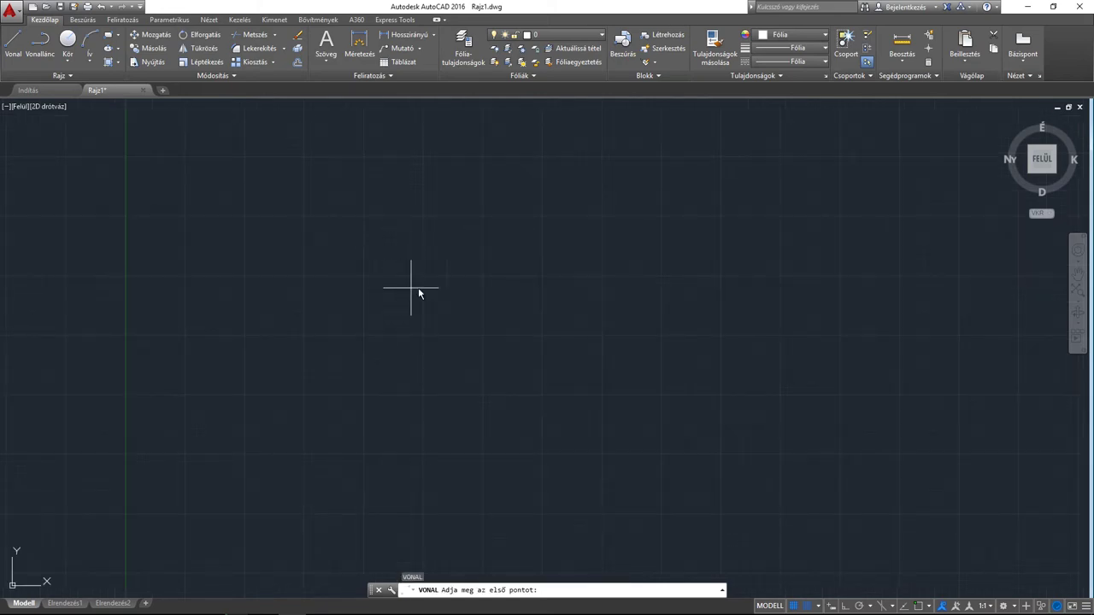
scroll(459, 300, up, 2)
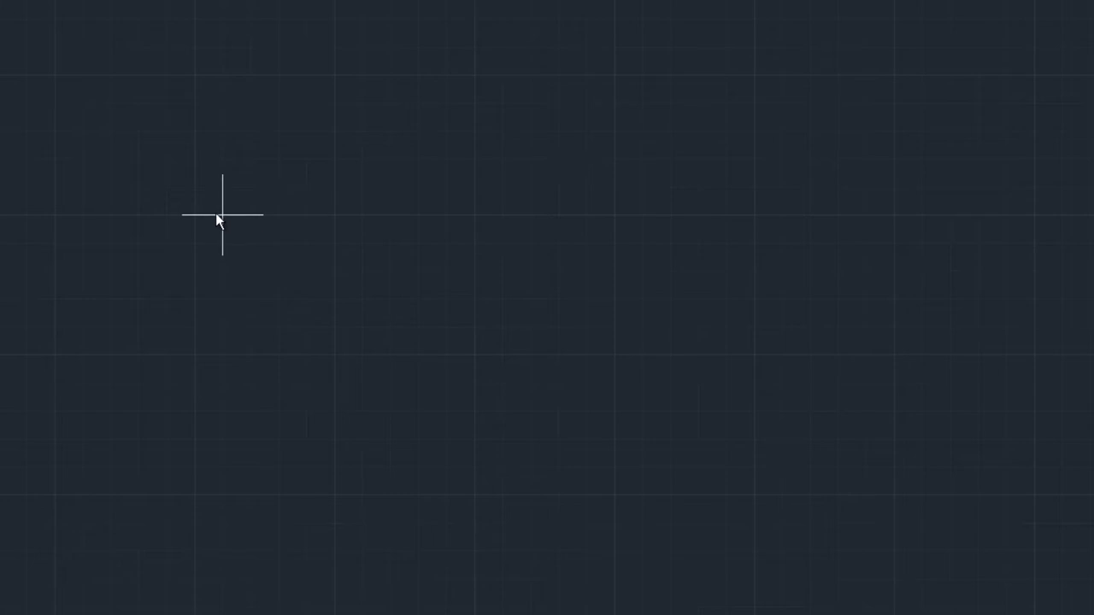
scroll(215, 213, down, 2)
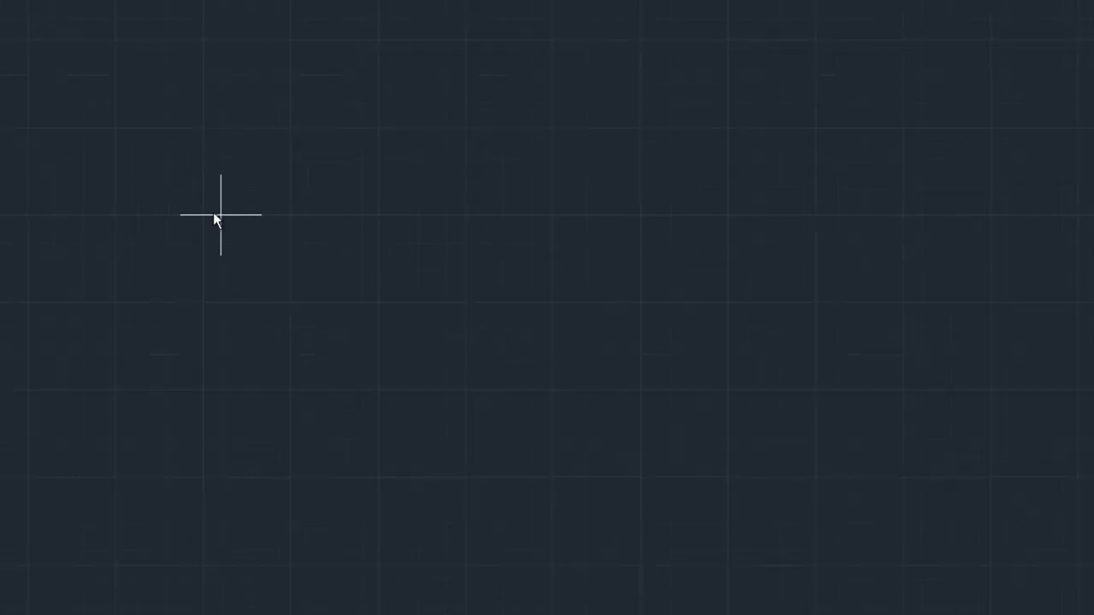
click(115, 127)
click(394, 370)
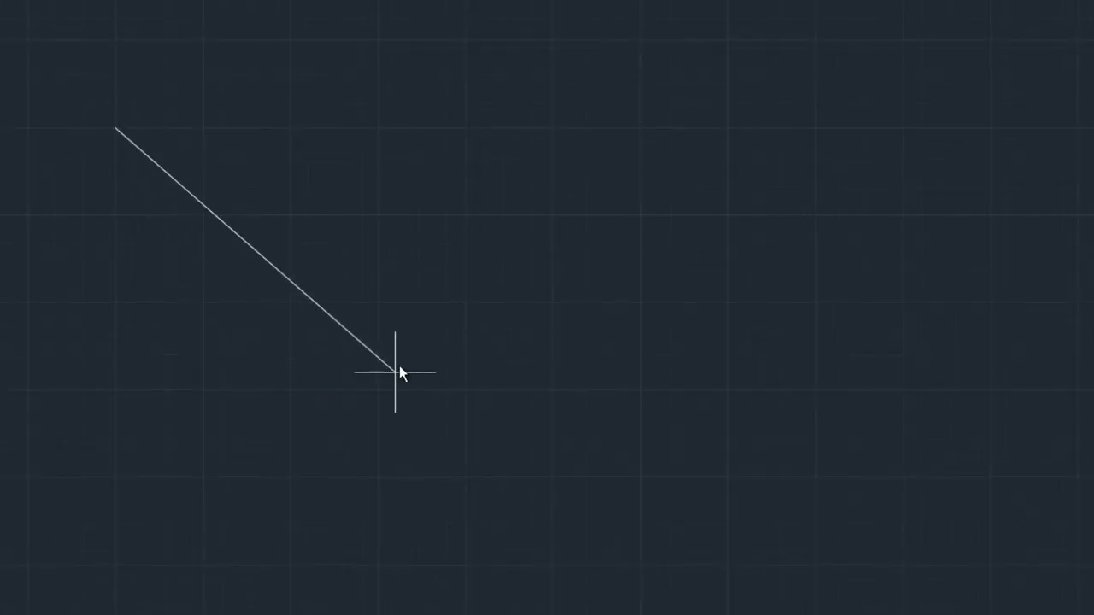
click(640, 232)
click(430, 76)
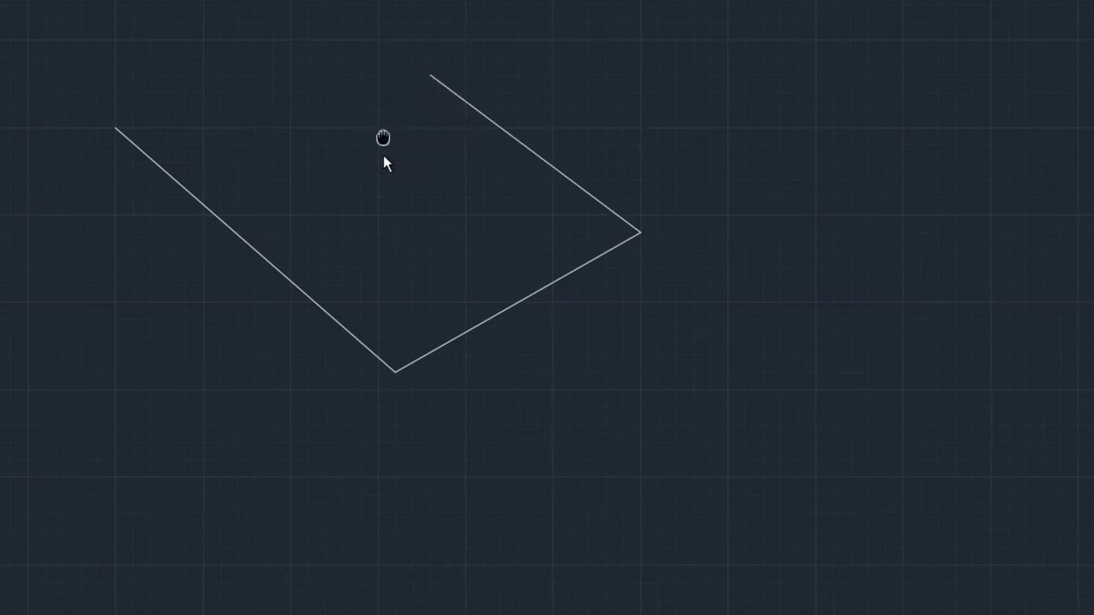
- Continue the chain from the upper left and snap its final point onto the lower line's endpoint
middle_drag(382, 155, 383, 358)
click(115, 51)
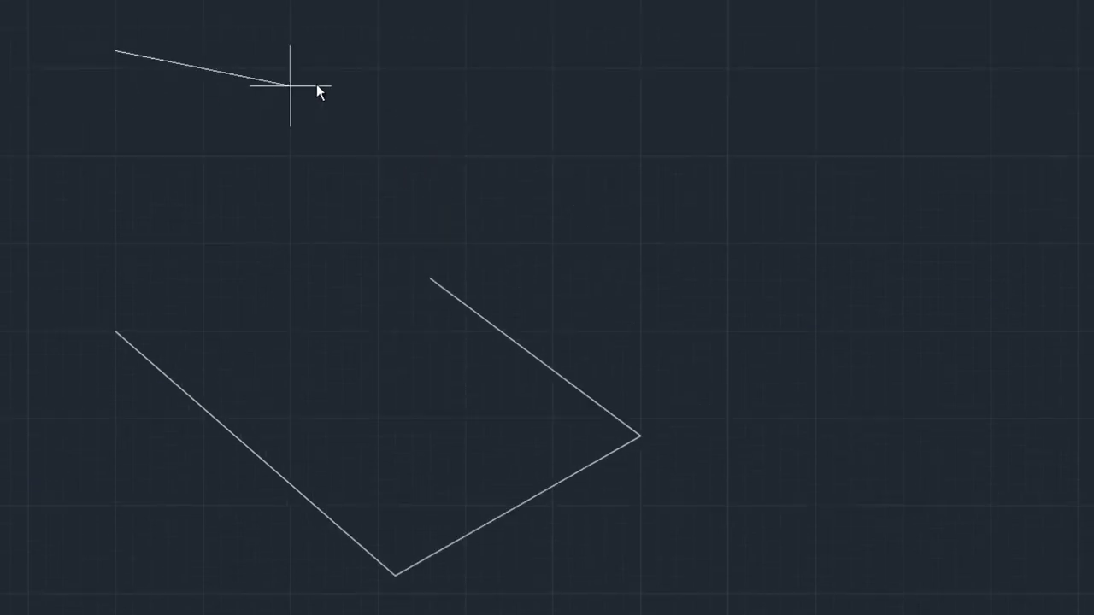
click(466, 86)
scroll(425, 245, up, 5)
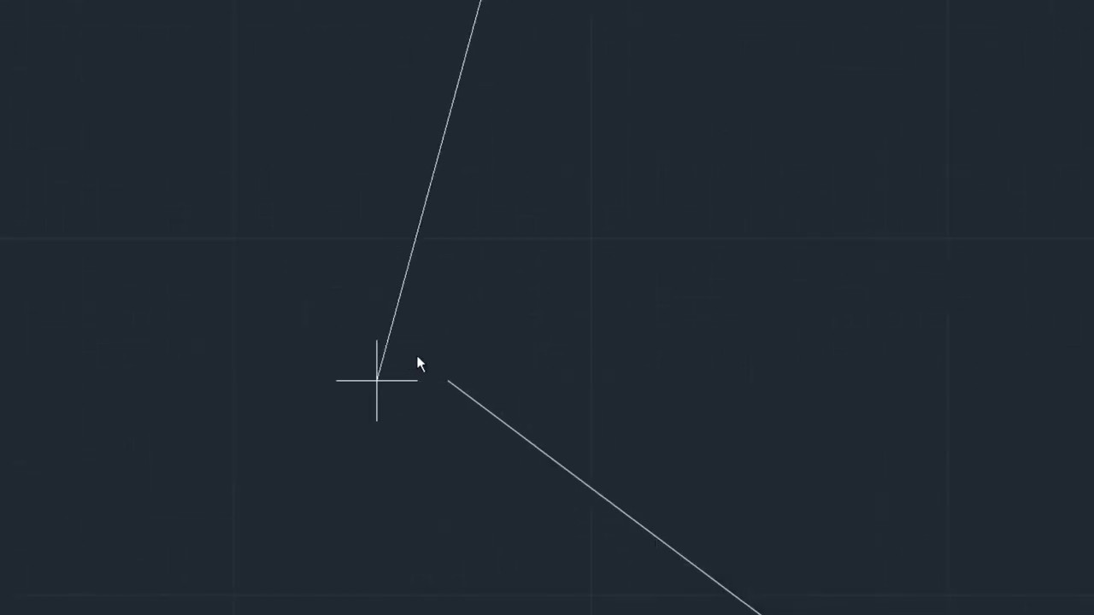
click(447, 380)
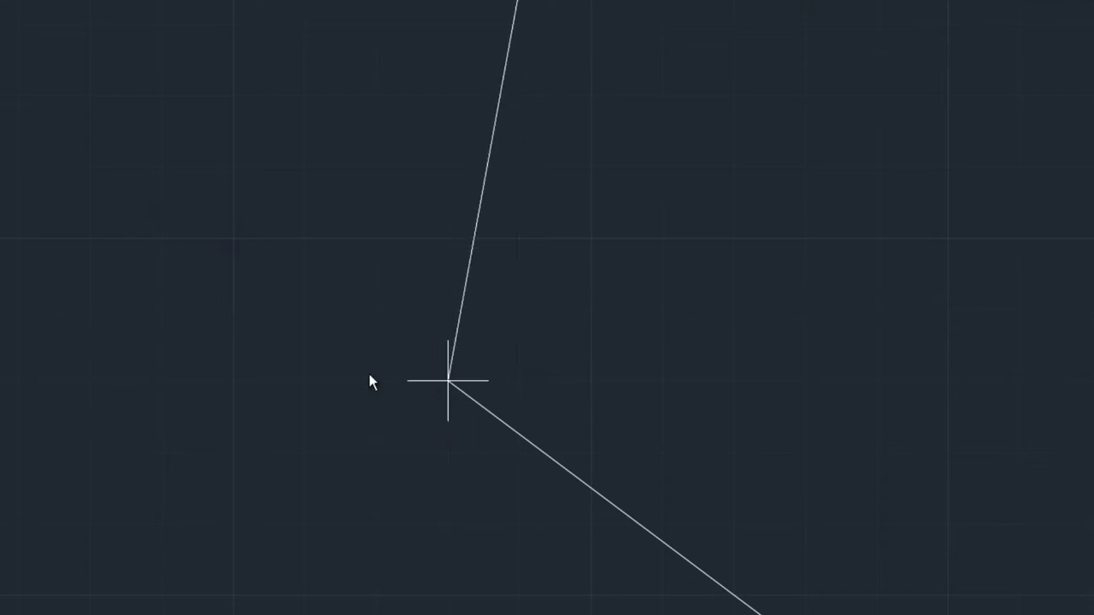
key(Return)
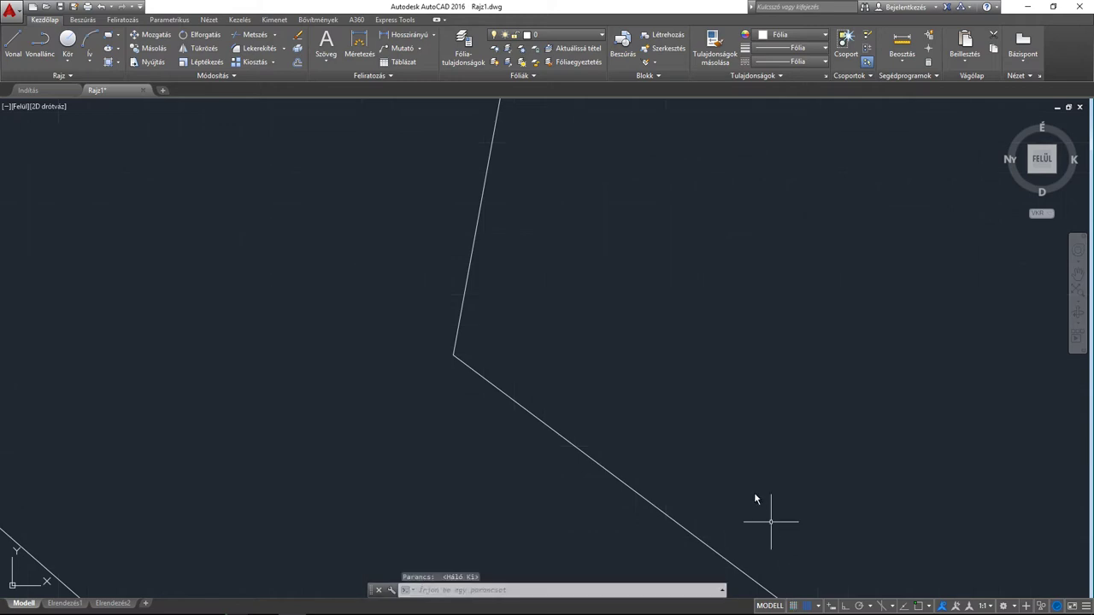
- Start a new line and draw a zigzag chain of corners running right and upward
click(13, 43)
click(240, 203)
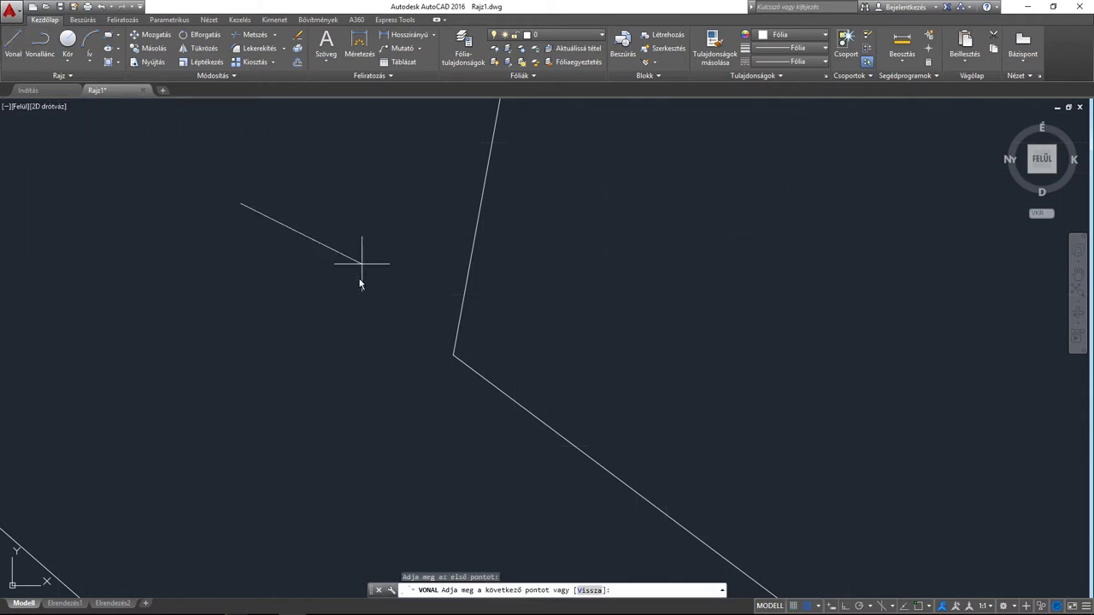
click(391, 264)
click(362, 385)
click(666, 416)
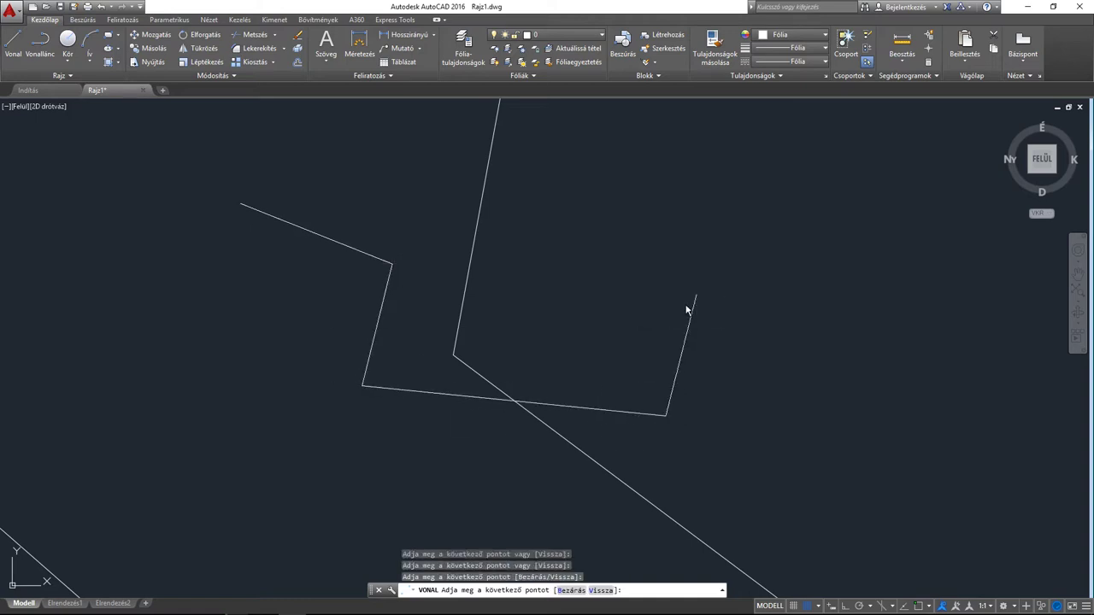
click(697, 294)
click(636, 264)
click(696, 233)
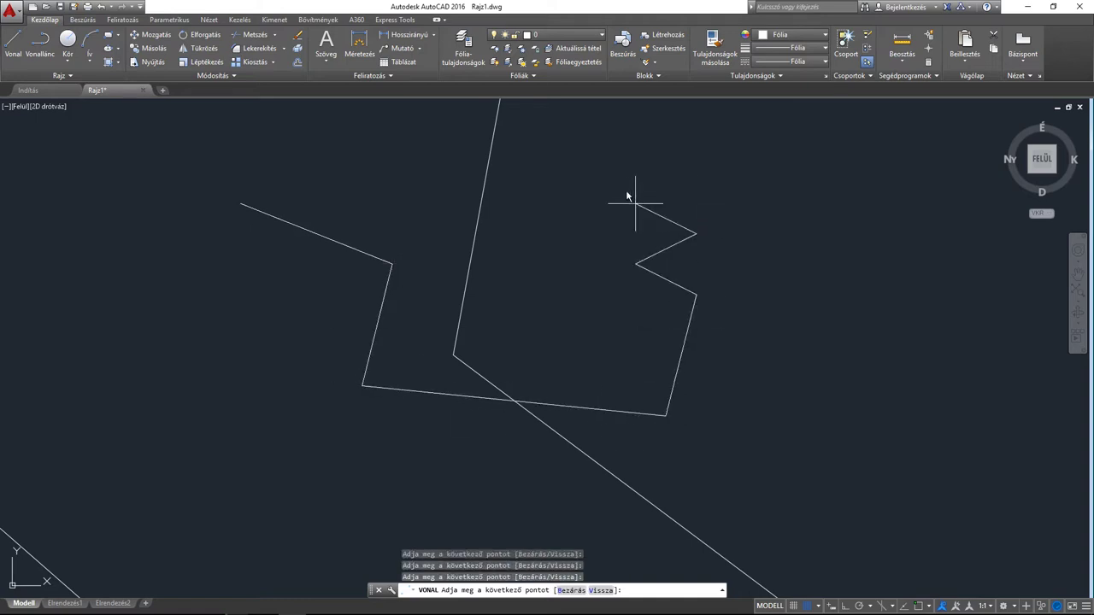
click(636, 203)
- Toggle the grid with F7, add two final zigzag segments, and end the line command
key(F7)
key(F7)
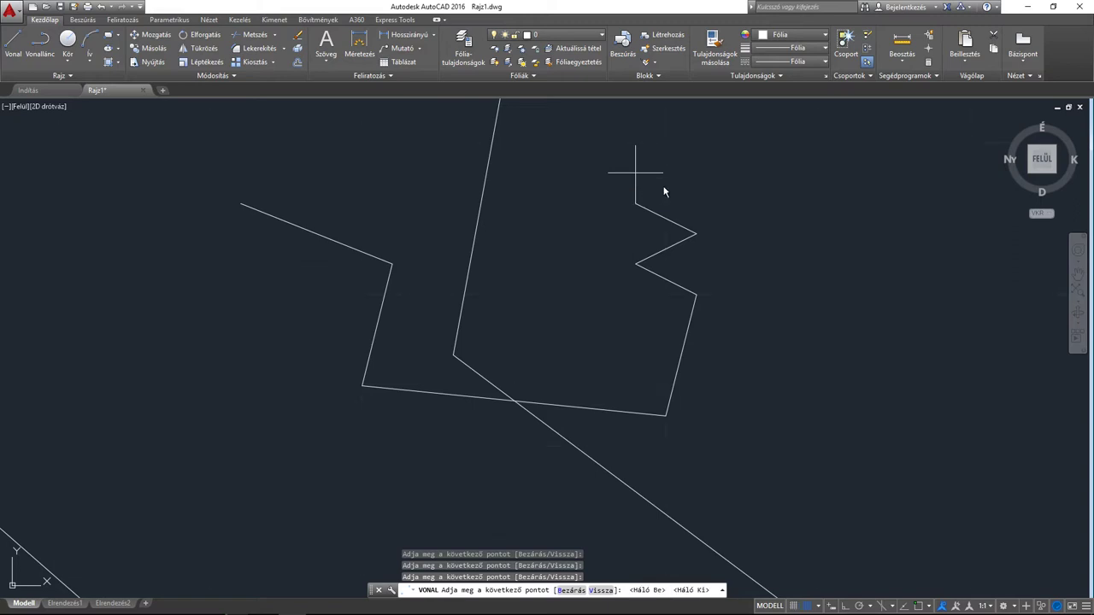
middle_drag(683, 185, 654, 262)
click(698, 189)
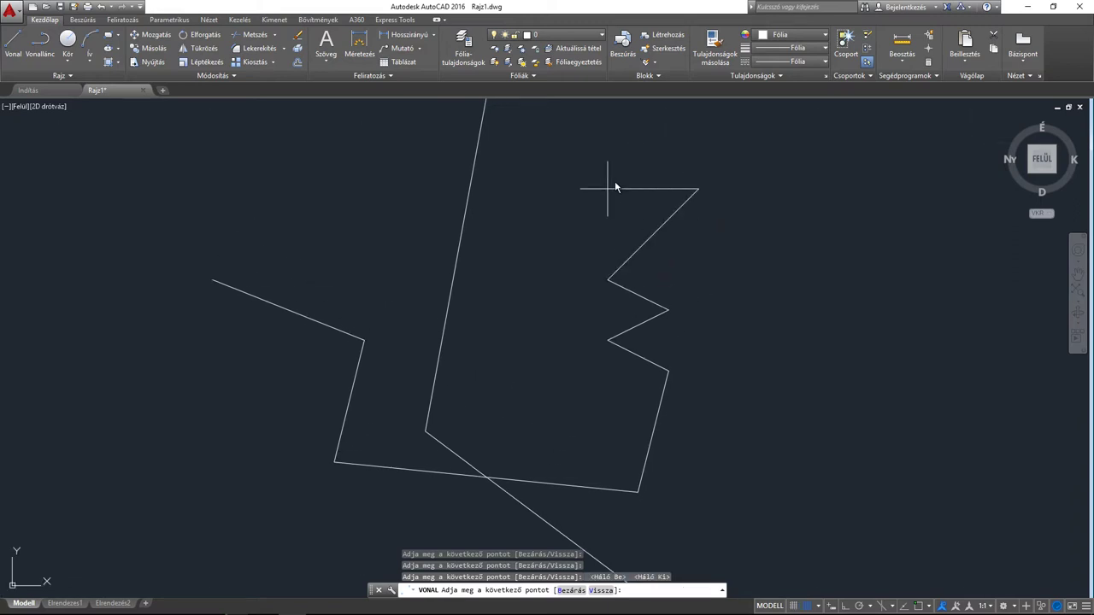
click(607, 189)
key(Return)
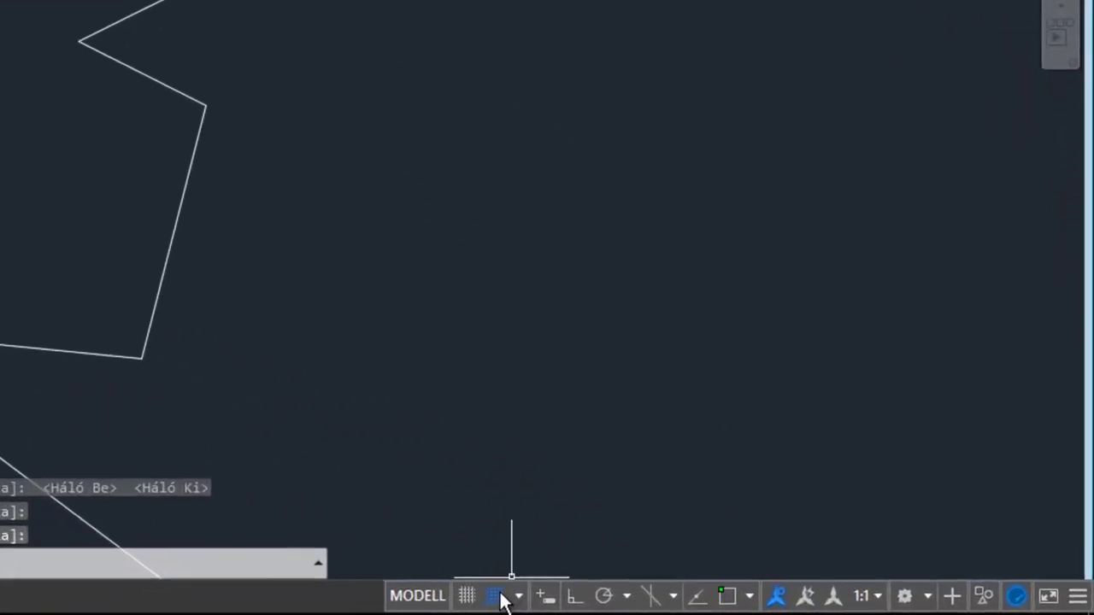
- Open Raszterbeállítások from the Snap button and inspect the 10 by 10 X and Y snap spacing
right_click(500, 593)
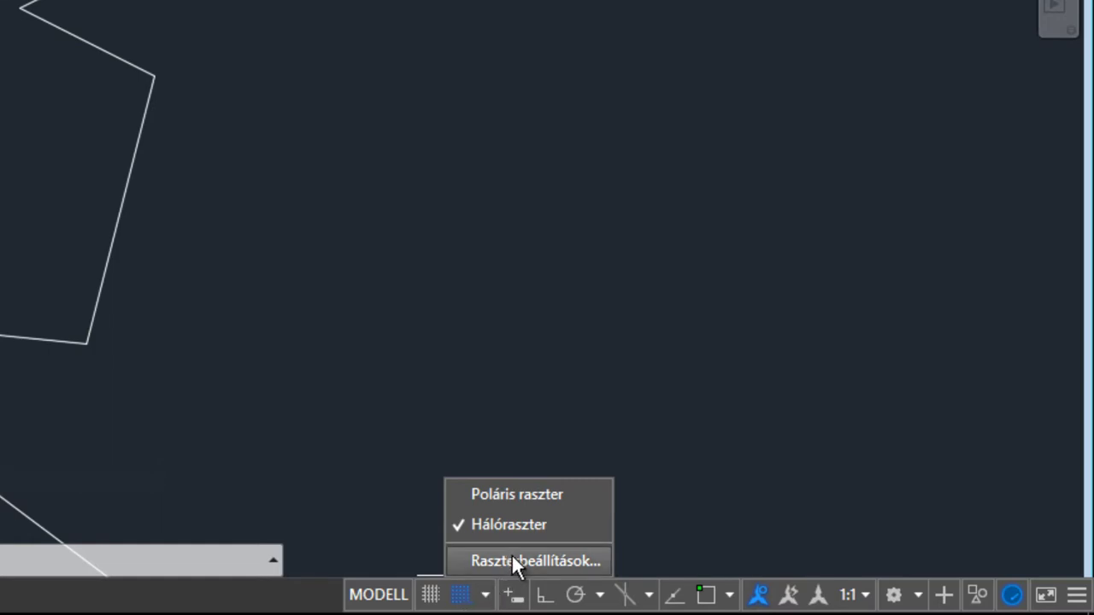
click(829, 588)
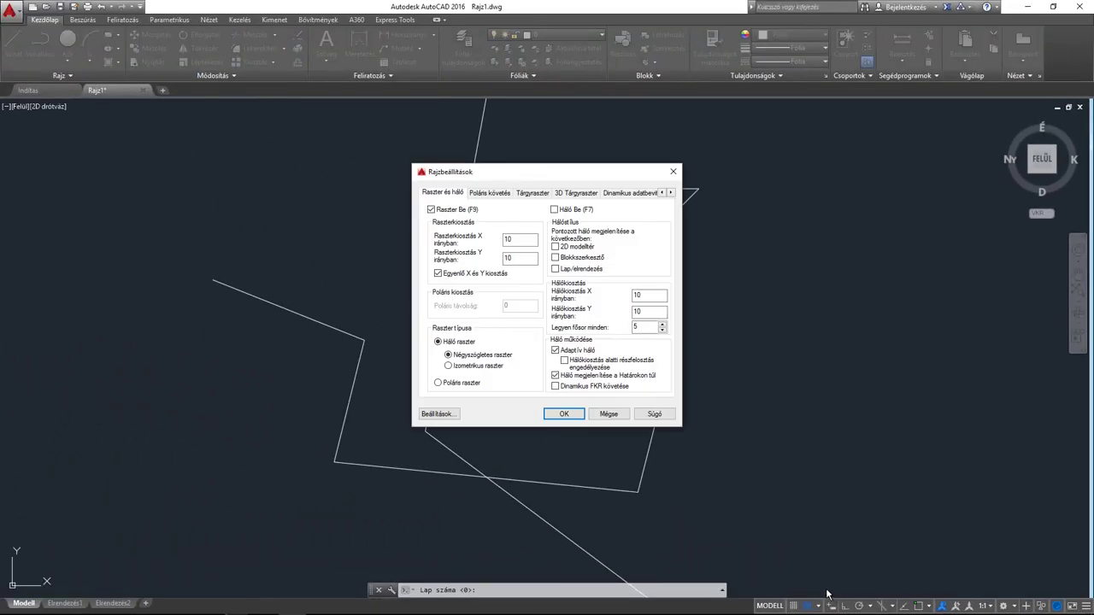
drag(532, 174, 455, 157)
click(445, 222)
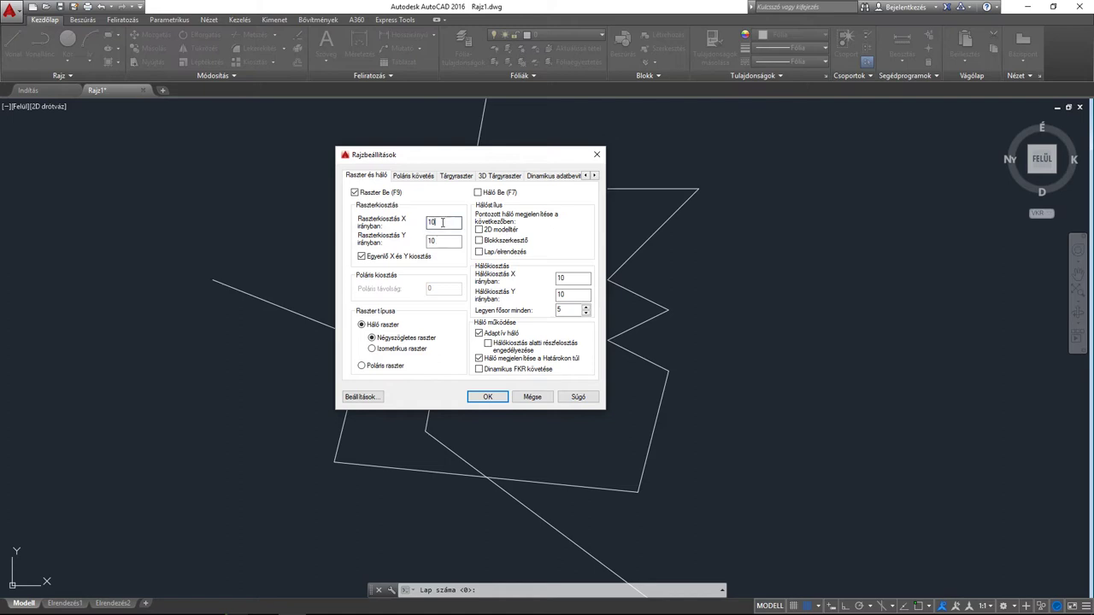
click(445, 241)
- Close the Rajzbeállítások dialog and begin typing the VO line command
click(597, 155)
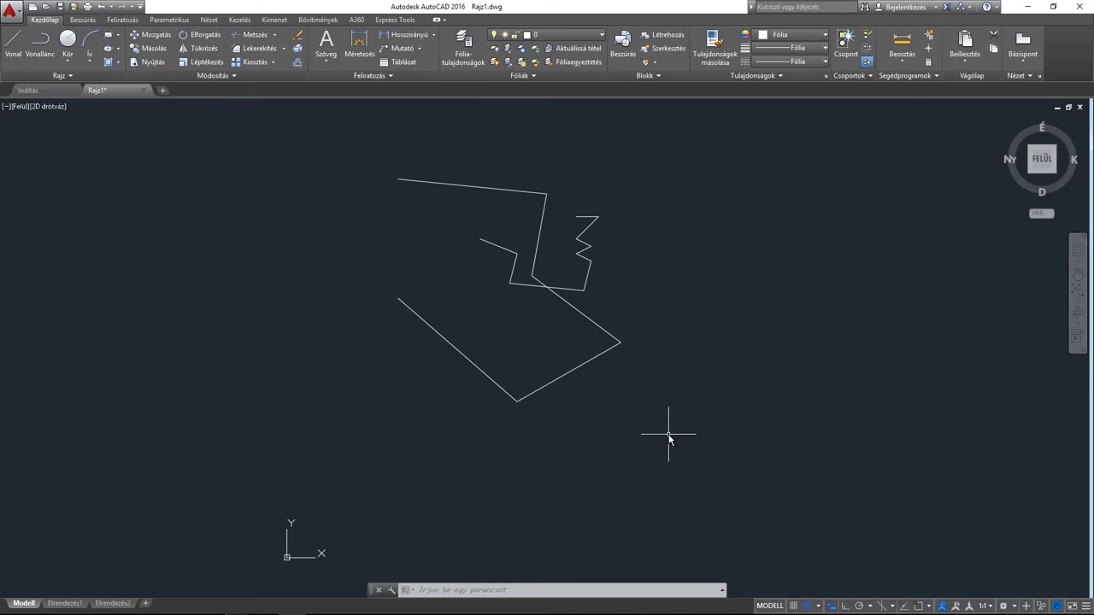
text(v)
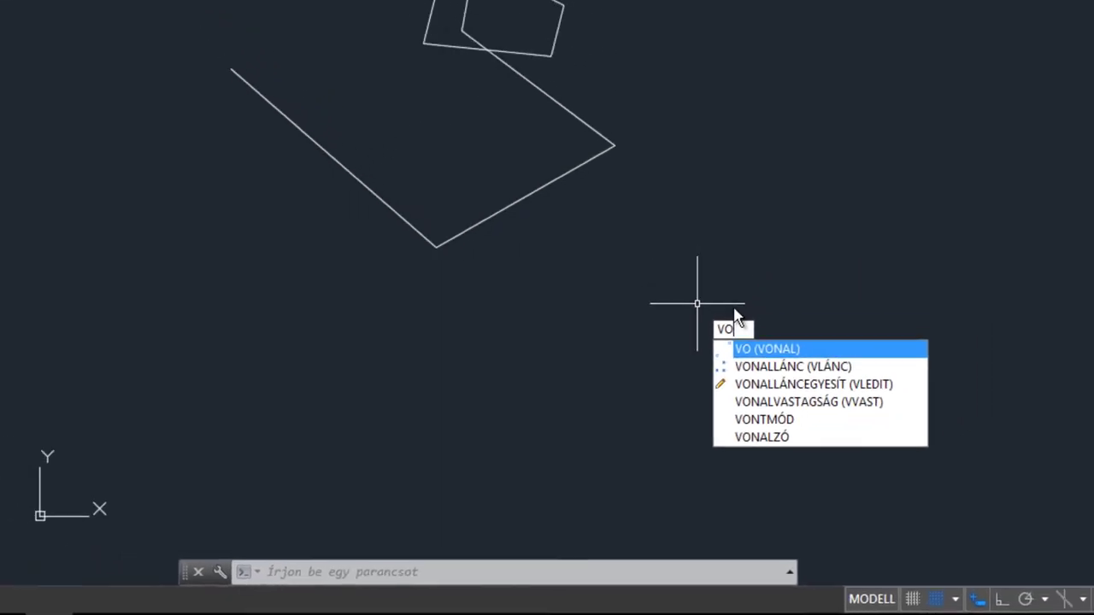
- Start VONAL in freshly panned empty space and clear the X/Y fields for coordinate entry
key(Return)
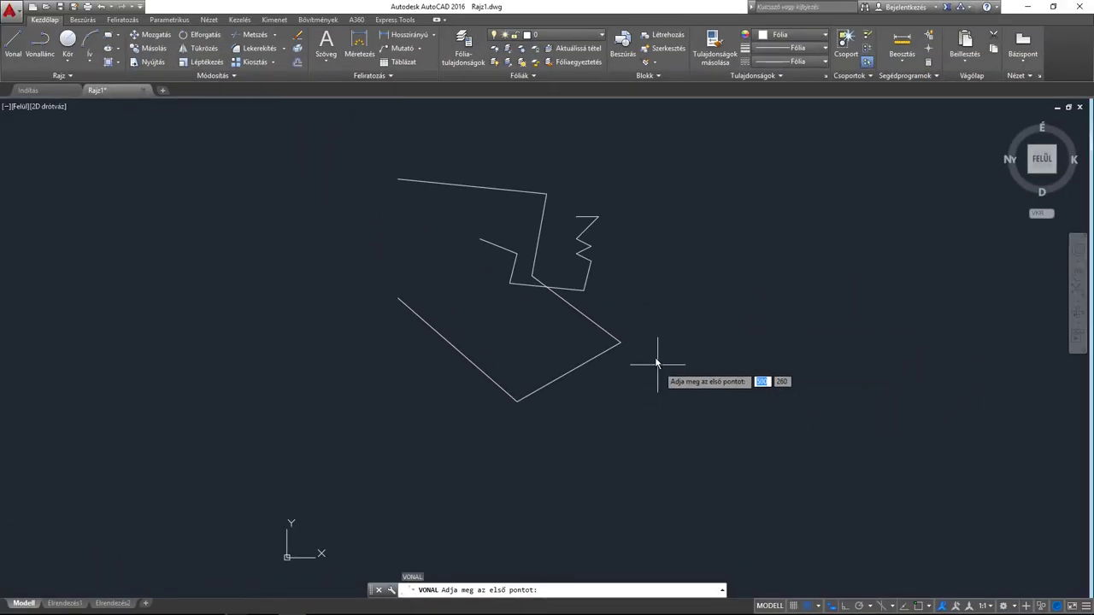
scroll(657, 363, up, 4)
middle_drag(652, 310, 644, 439)
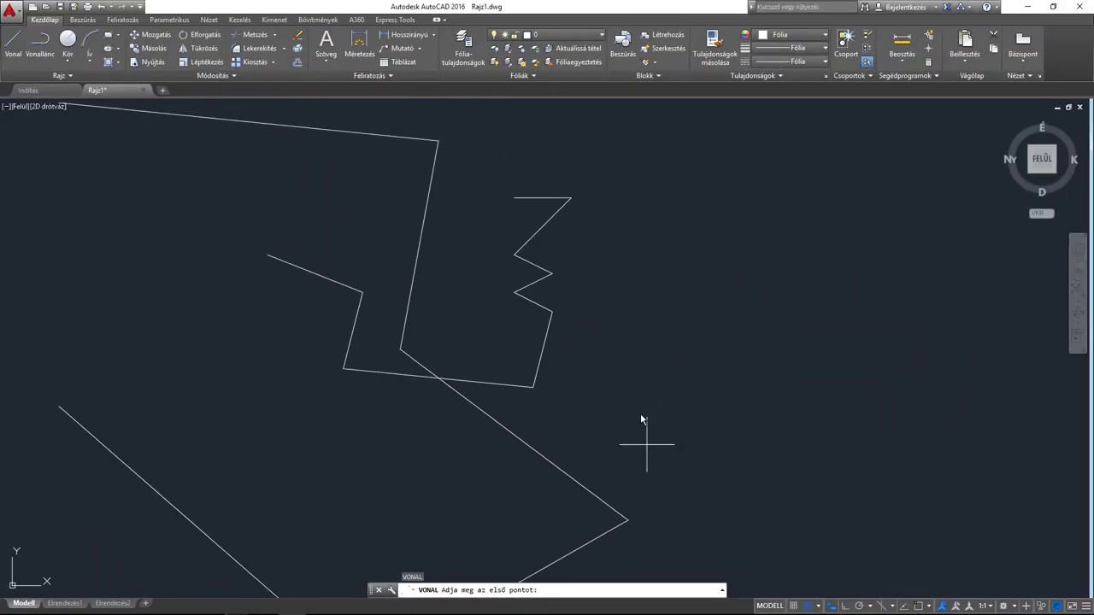
middle_drag(303, 190, 500, 291)
scroll(472, 295, up, 2)
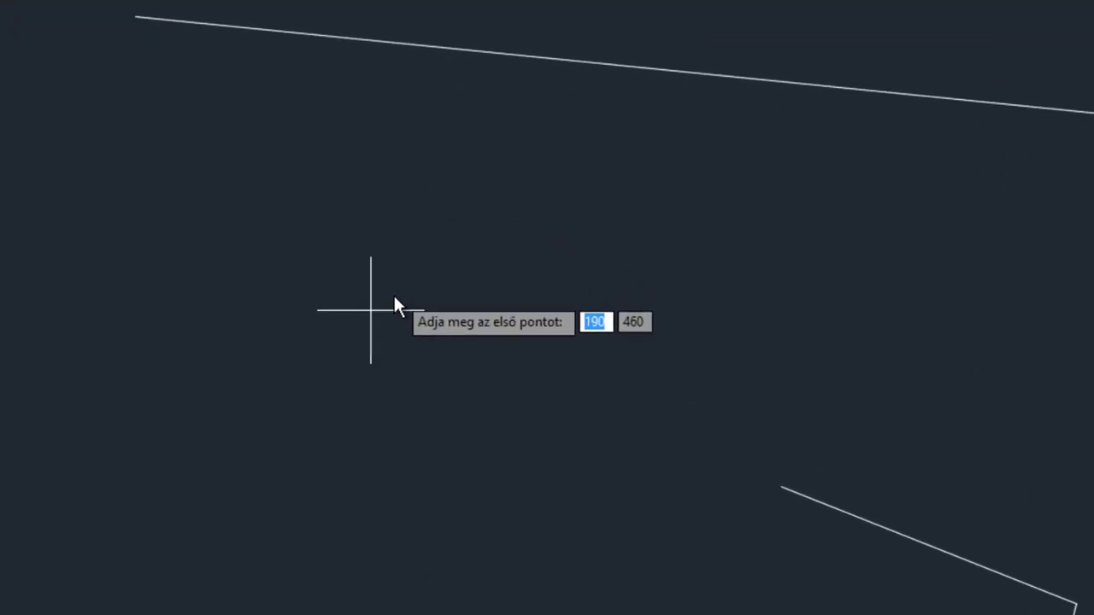
key(BackSpace)
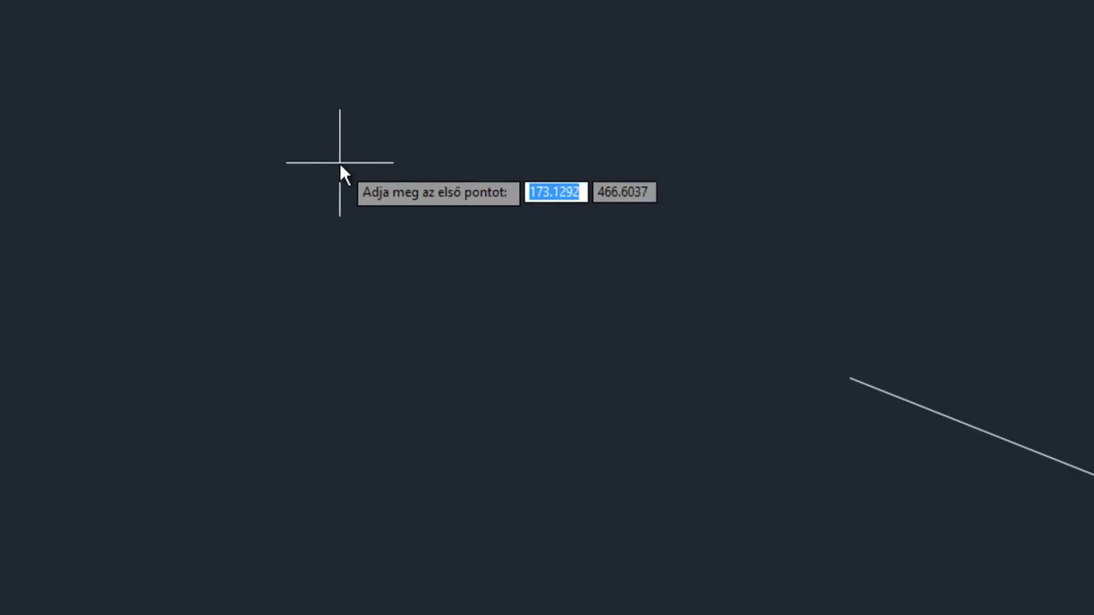
key(Tab)
key(Tab)
key(Tab)
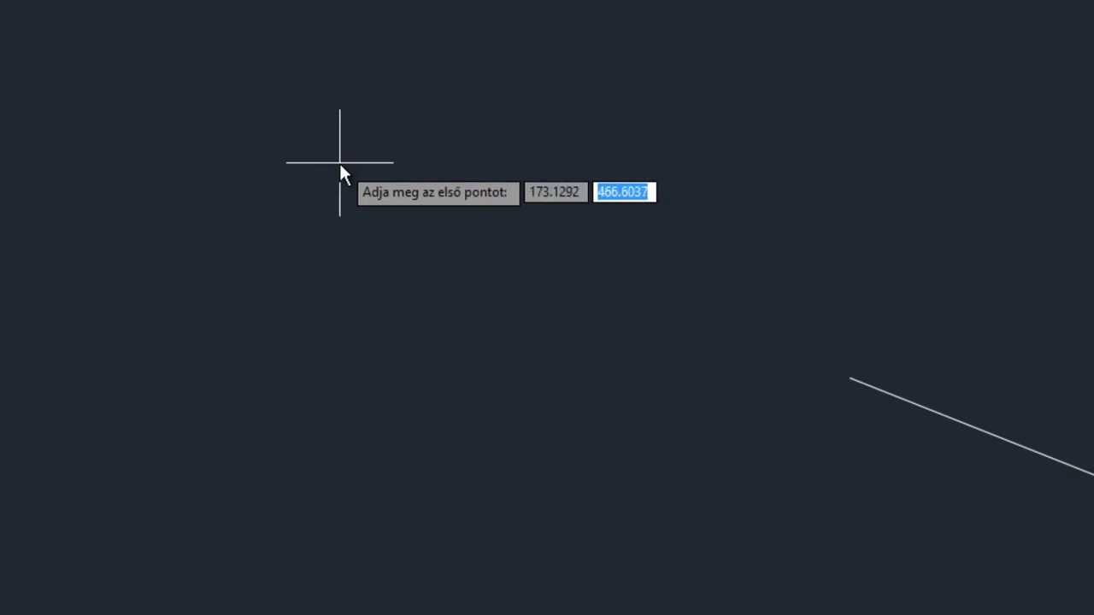
key(Tab)
key(Tab)
key(Tab)
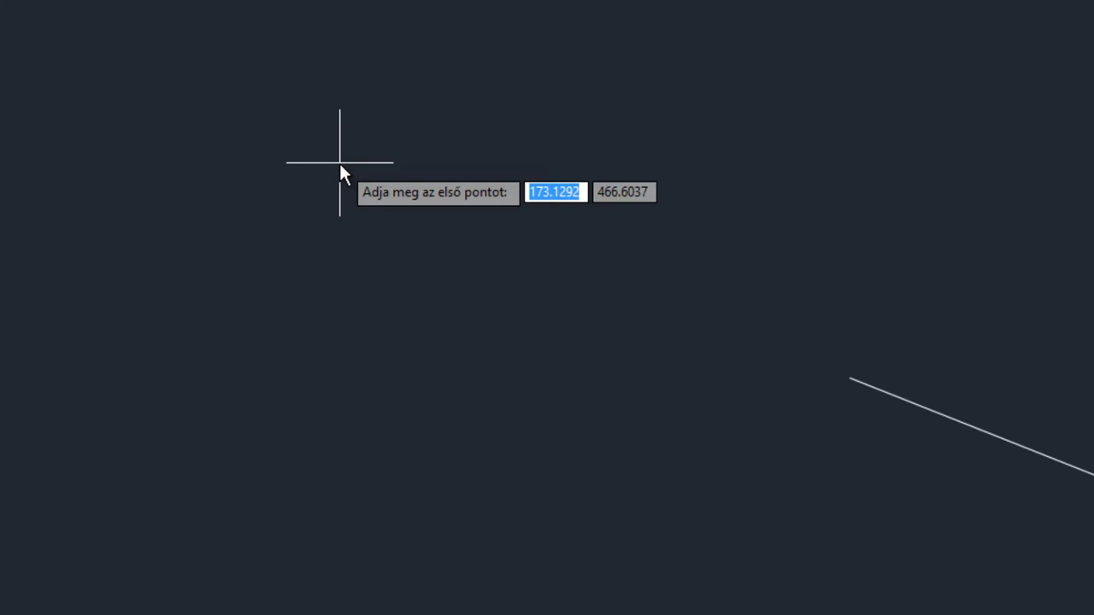
- Place the new line's first point and draw its first segment with a typed length
click(197, 106)
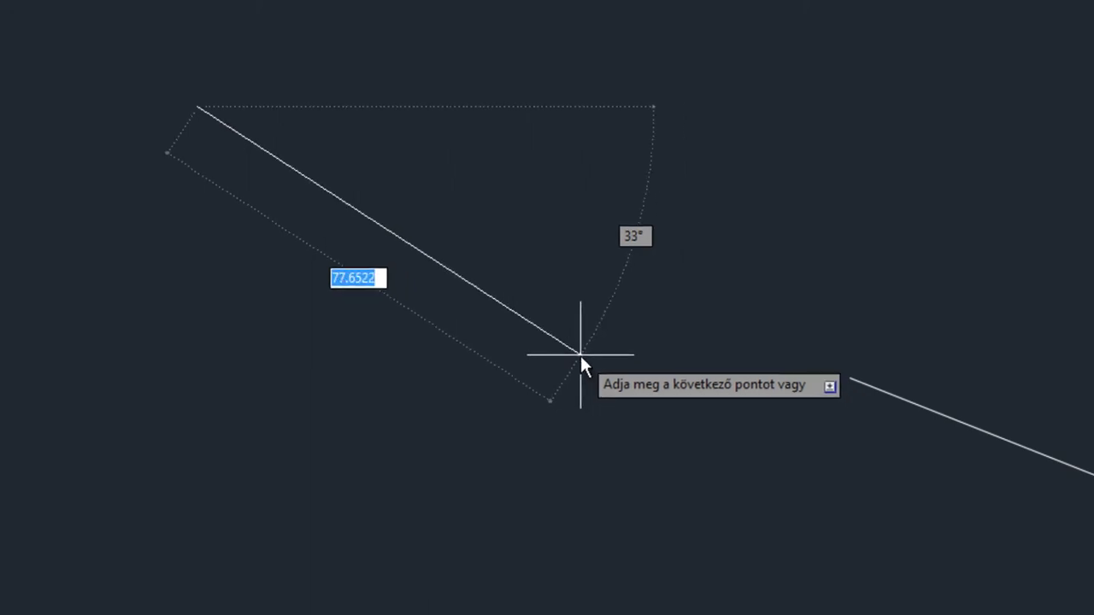
key(Tab)
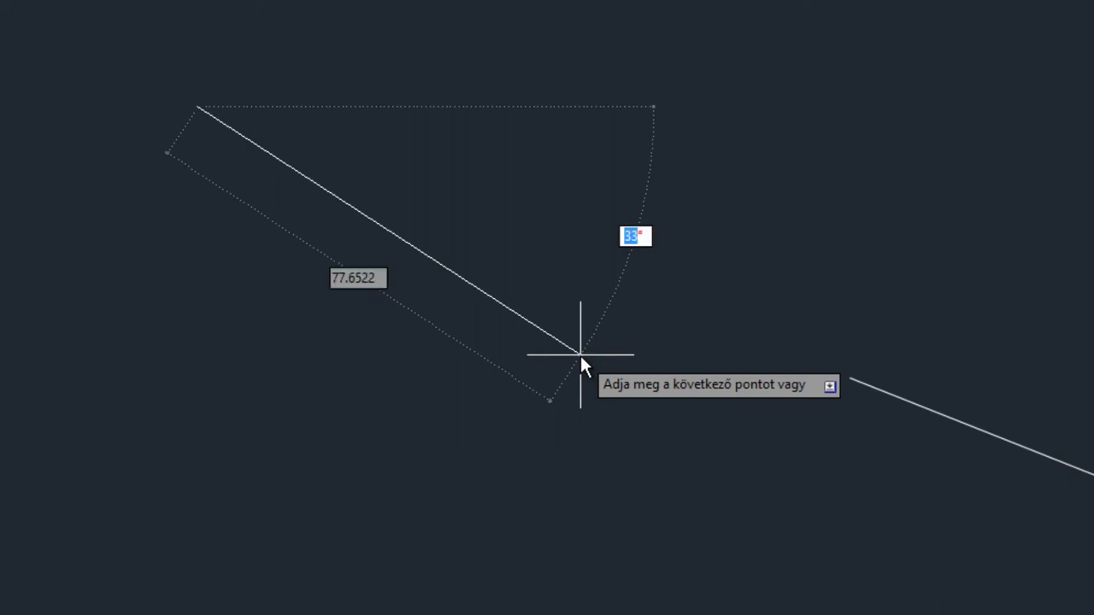
key(Tab)
key(Tab)
key(Tab)
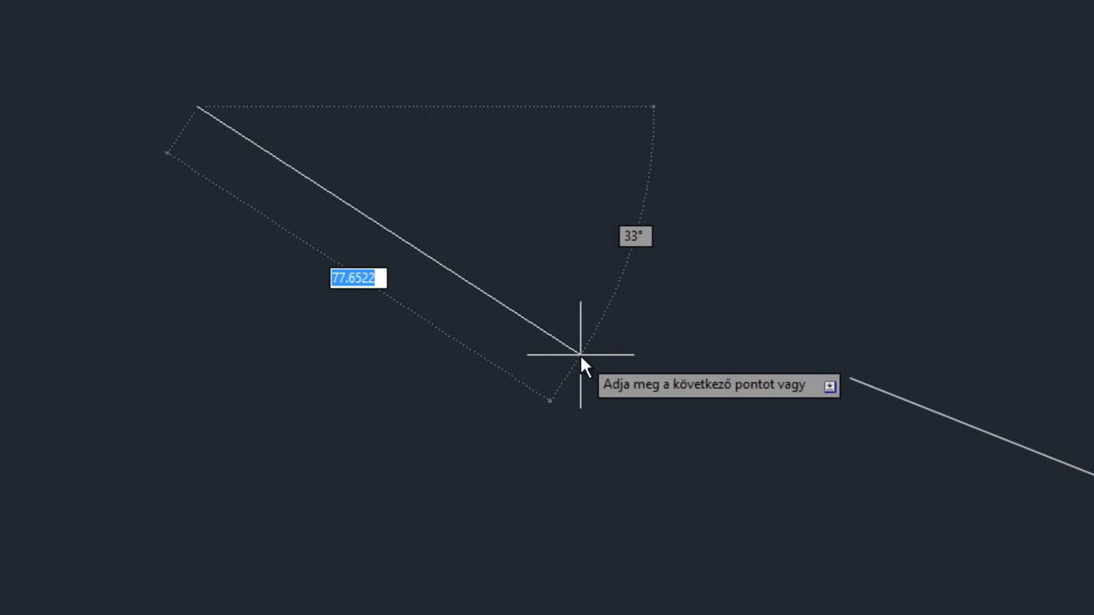
text(100)
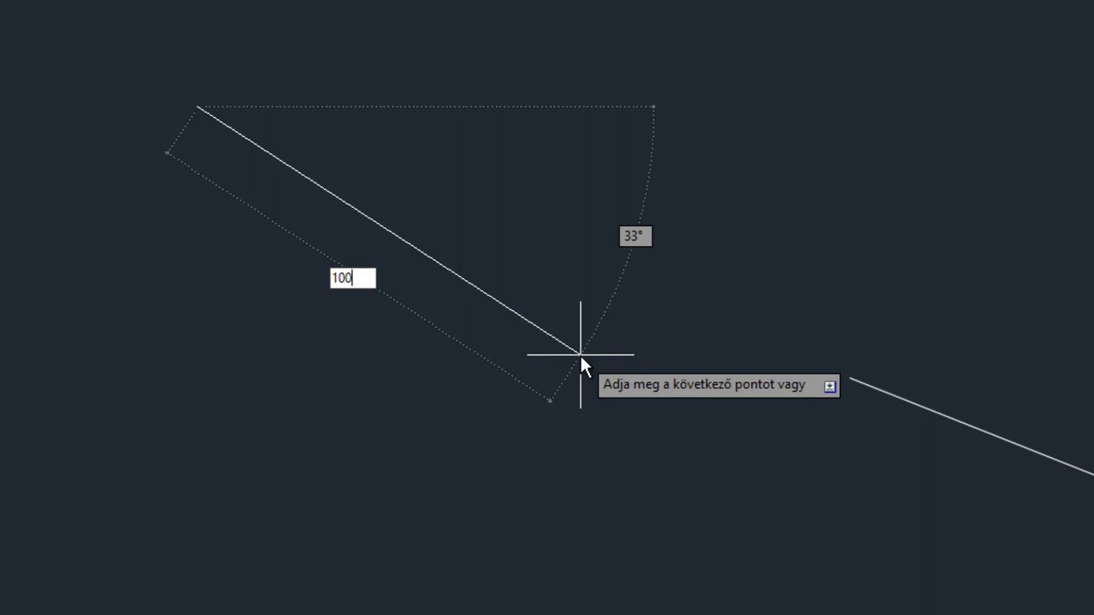
key(Return)
- Fix the next segment by a typed angle, then add three more outline corners
mouse_move(558, 374)
middle_down()
mouse_move(541, 356)
mouse_move(567, 151)
middle_up()
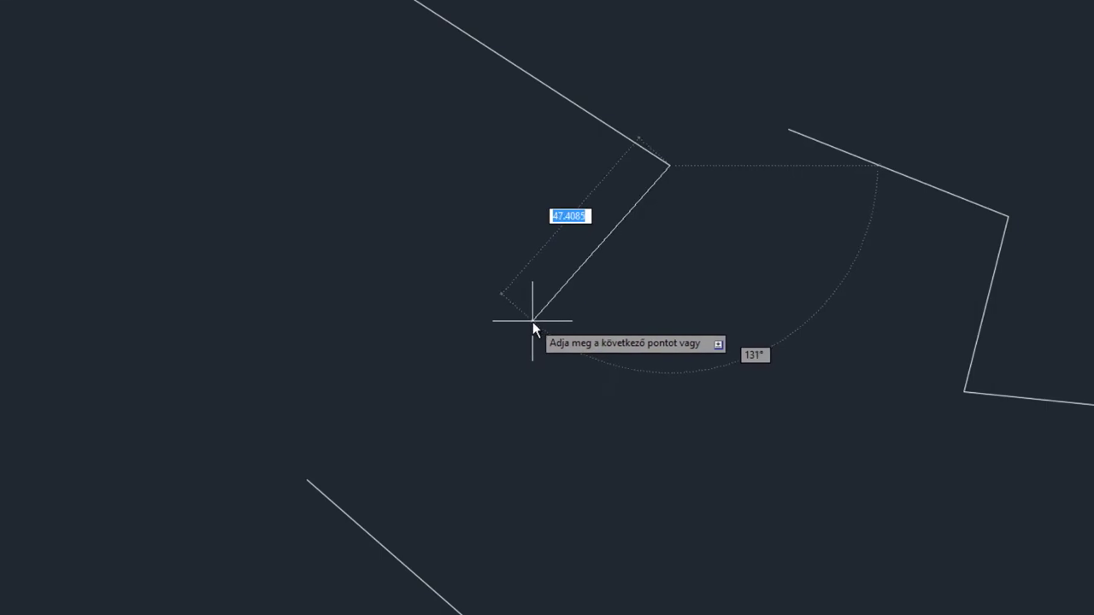
key(Tab)
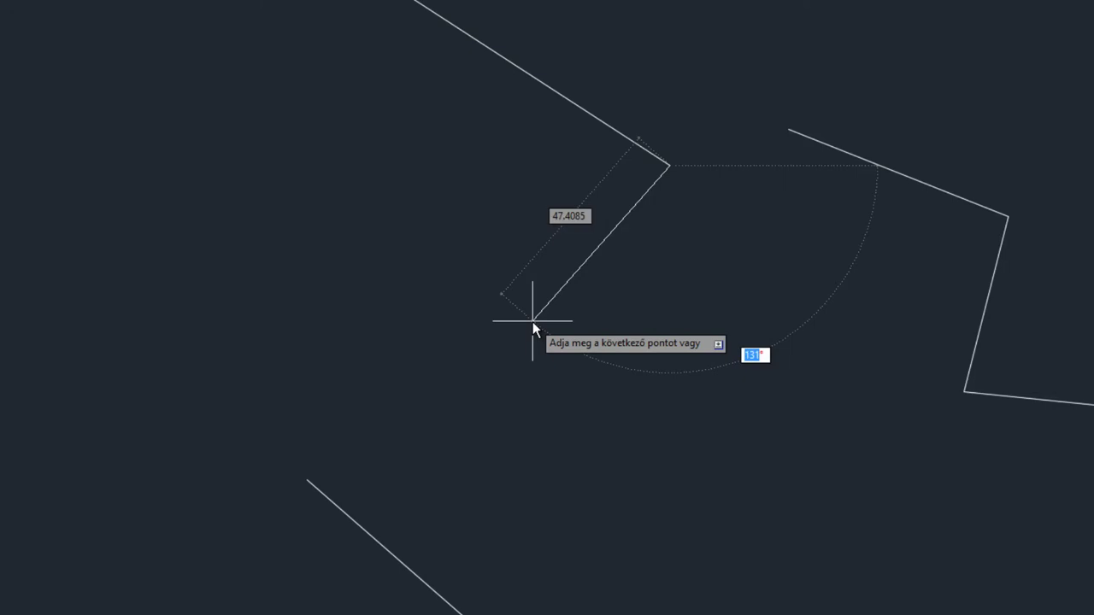
text(1)
key(Return)
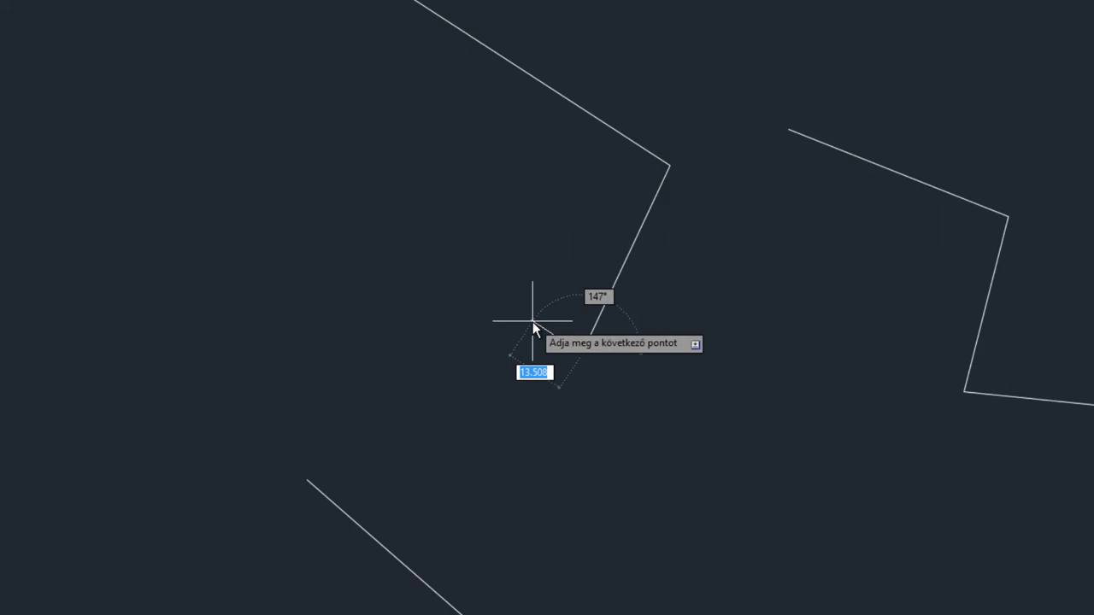
click(382, 311)
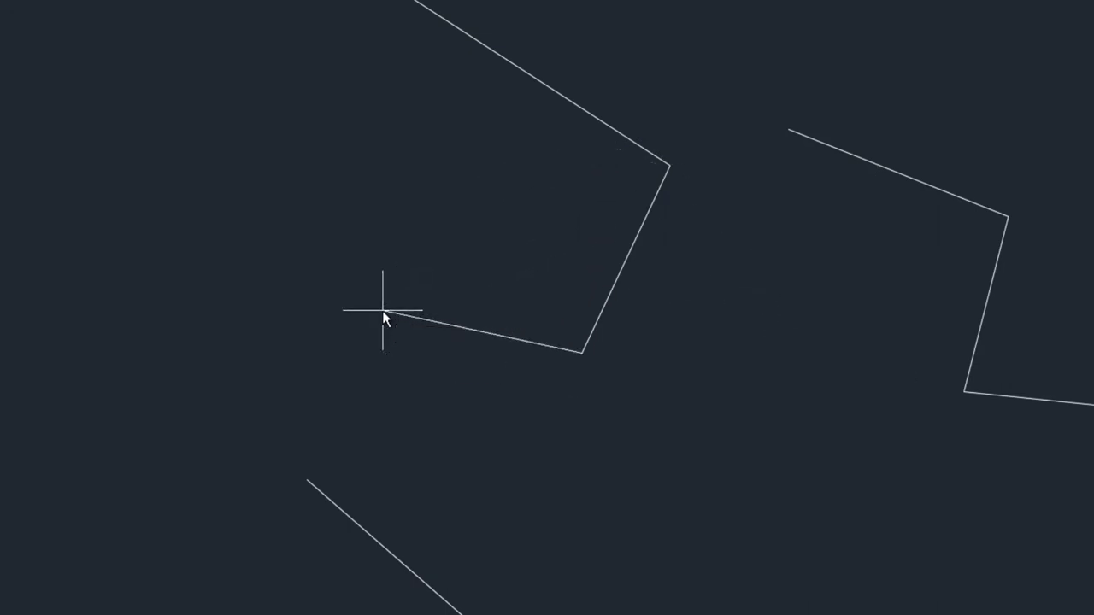
click(346, 136)
click(147, 194)
middle_drag(147, 196, 501, 337)
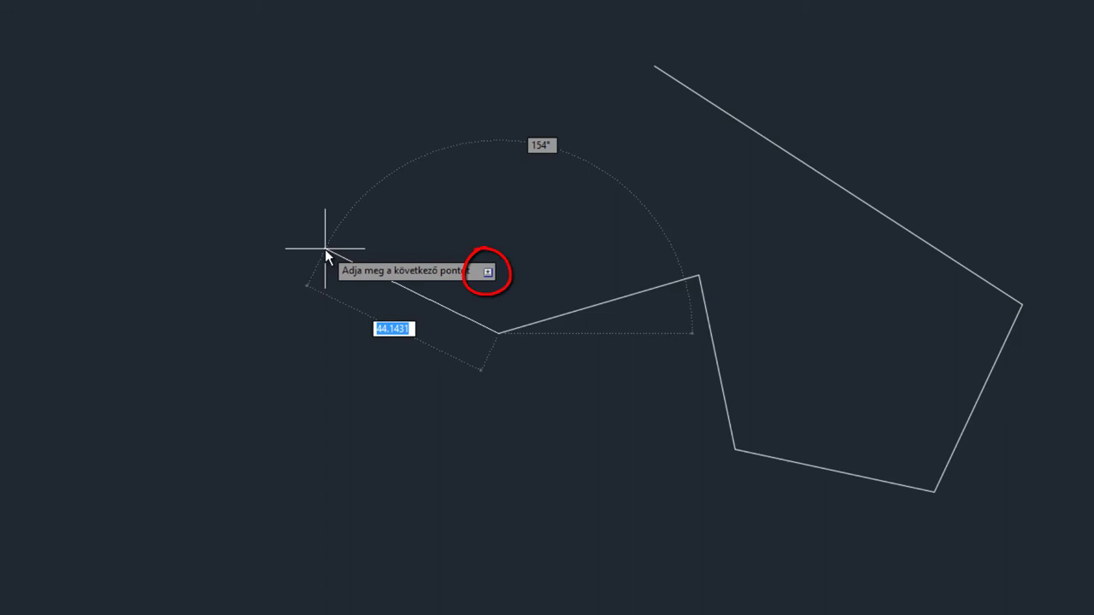
- Undo two segments with Vissza, then close the chain into a four-sided outline with Bezárás
key(Down)
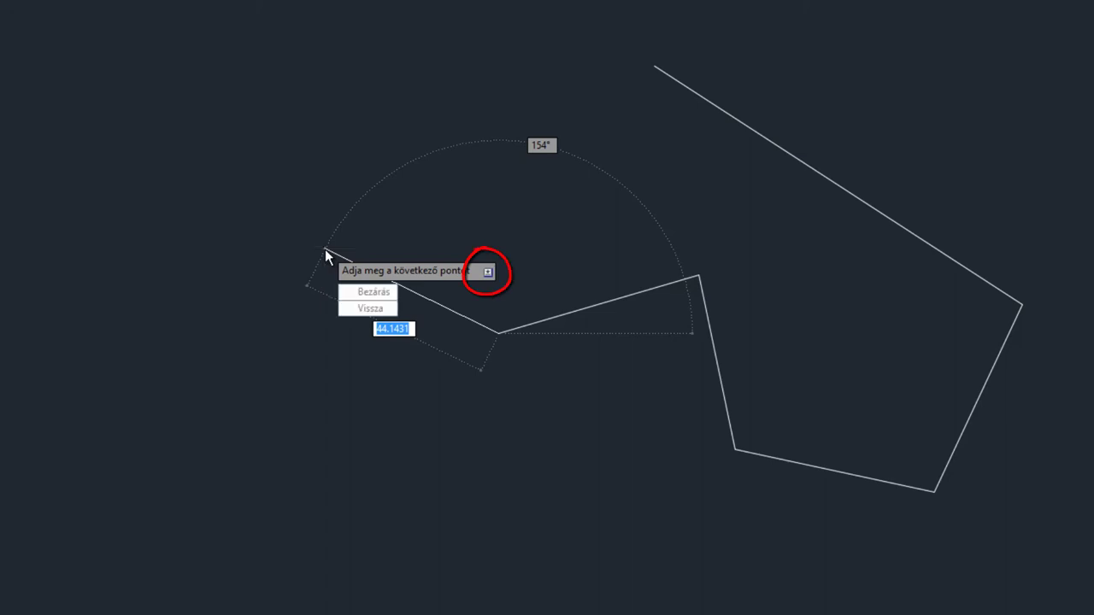
key(Down)
key(Down)
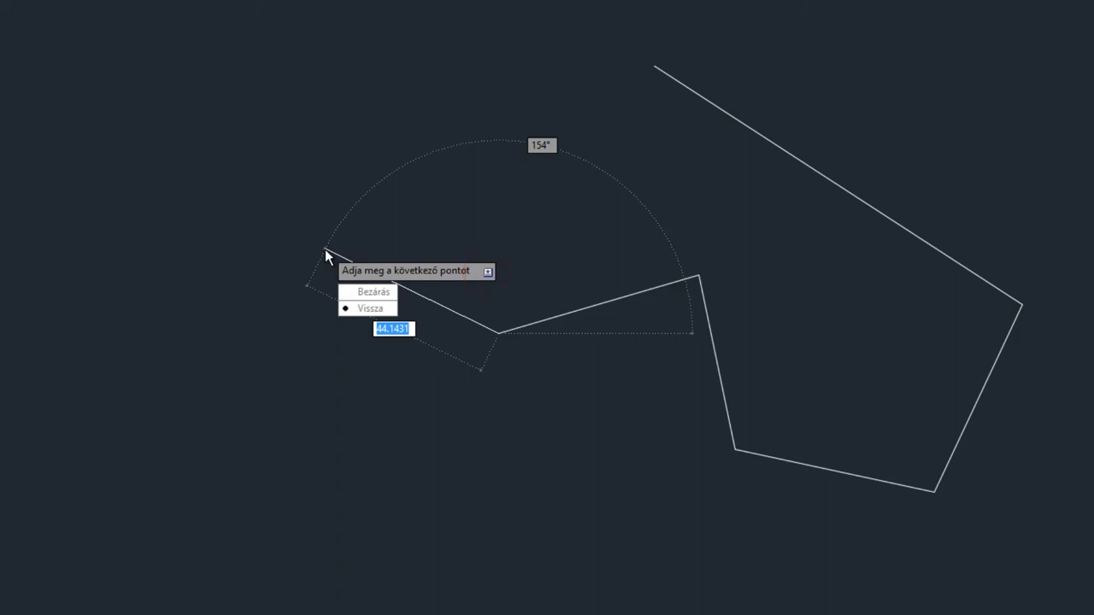
key(Down)
key(Down)
key(Return)
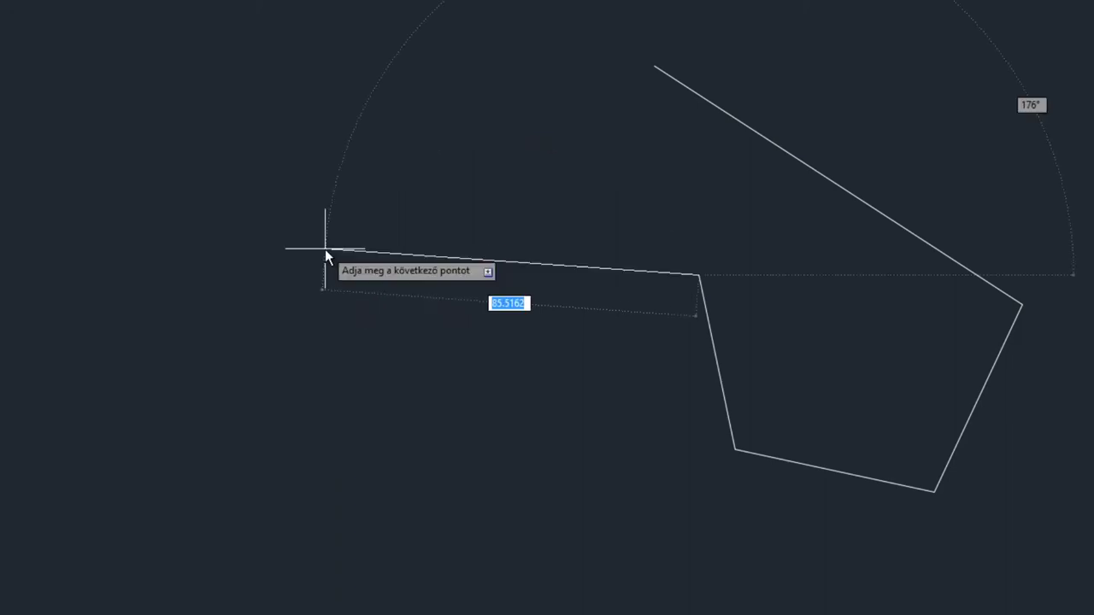
key(Down)
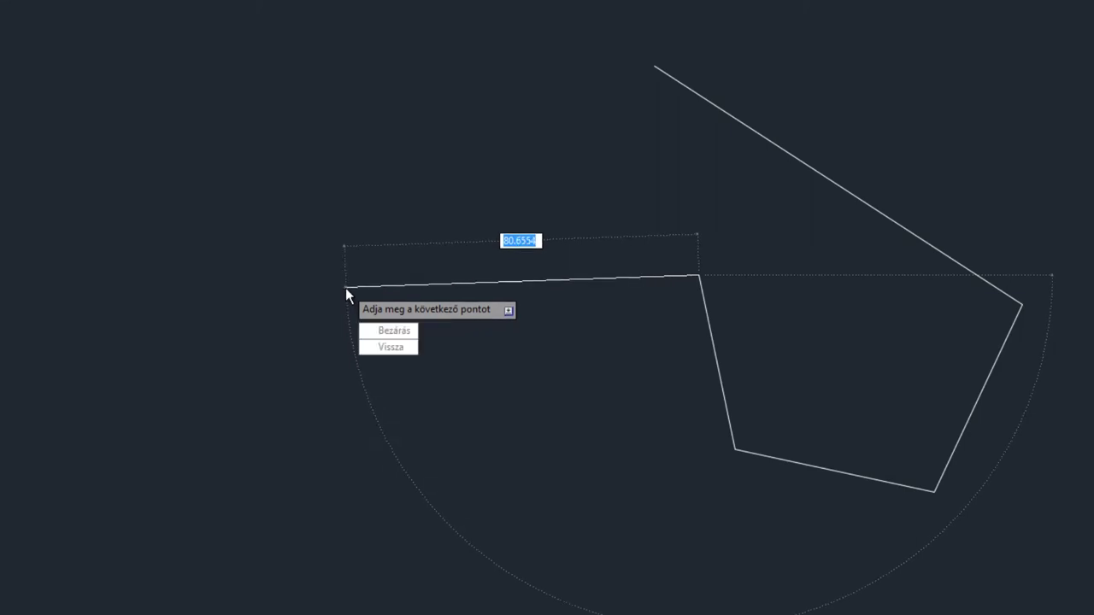
text(v)
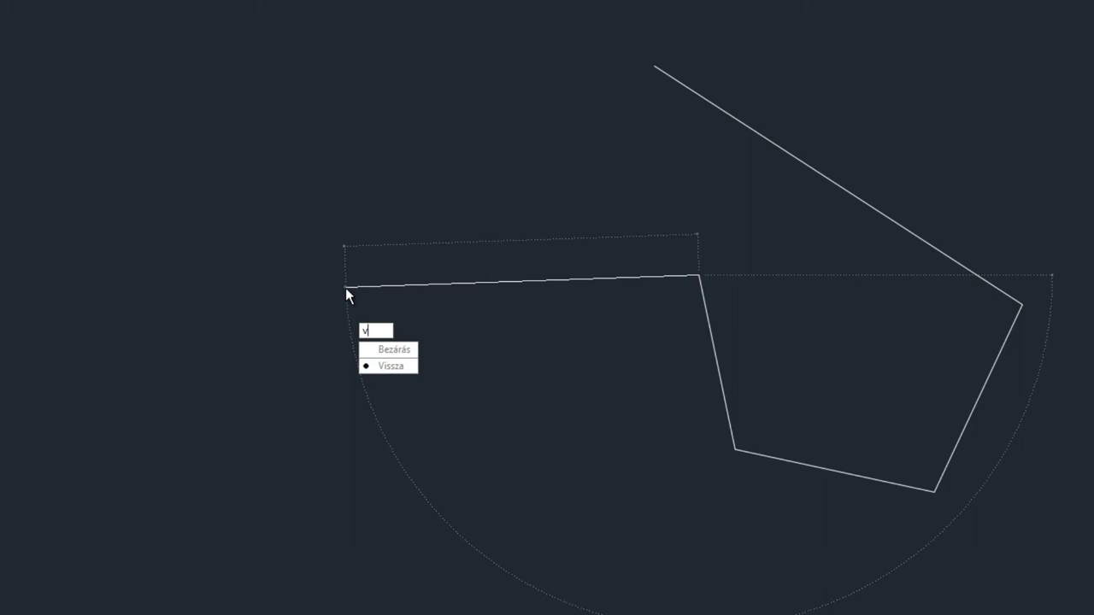
key(Return)
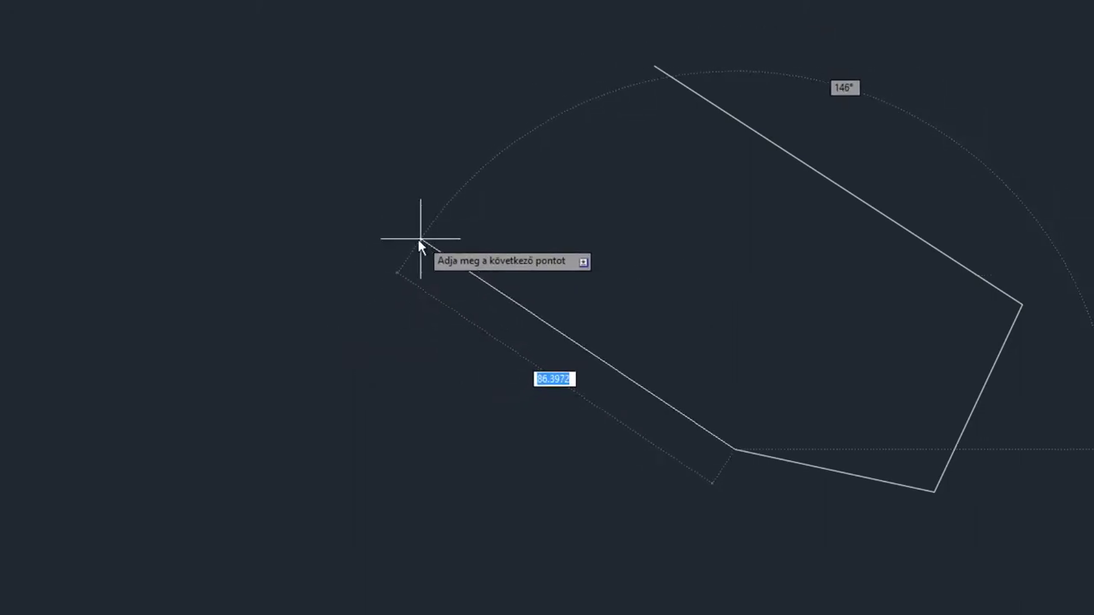
key(Down)
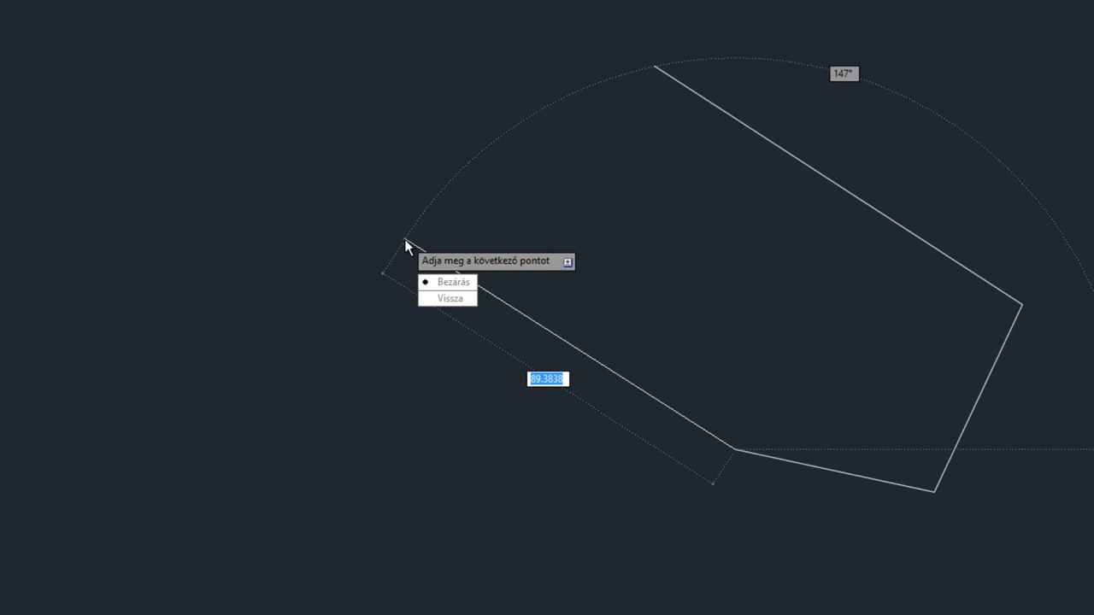
key(Return)
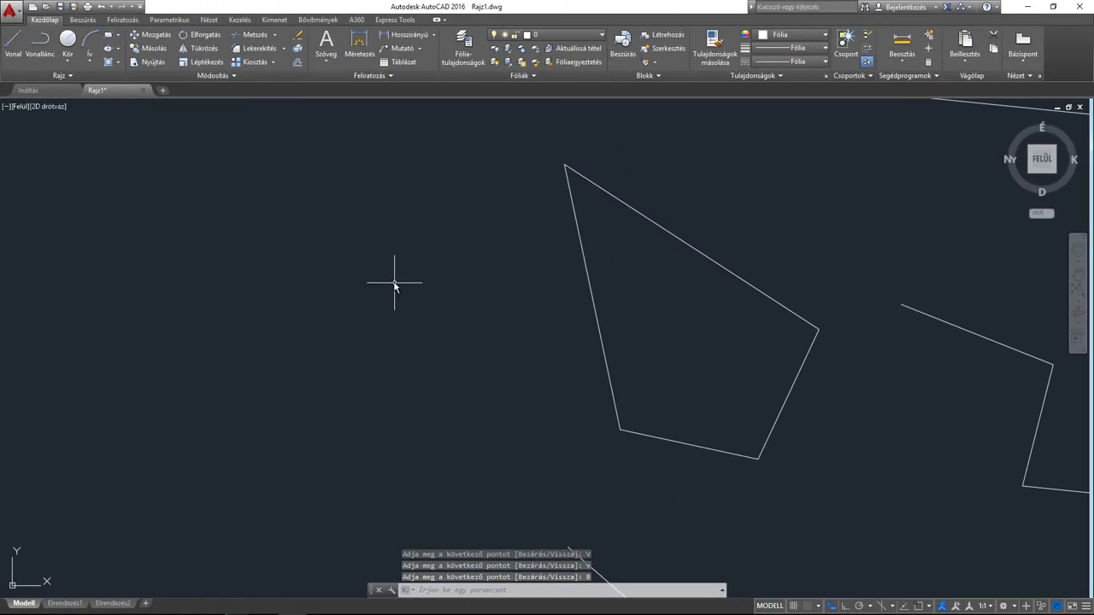
- Pan and zoom out until the outline, zigzag chains and separate lines all fit in view
middle_drag(381, 271, 276, 251)
scroll(325, 251, down, 3)
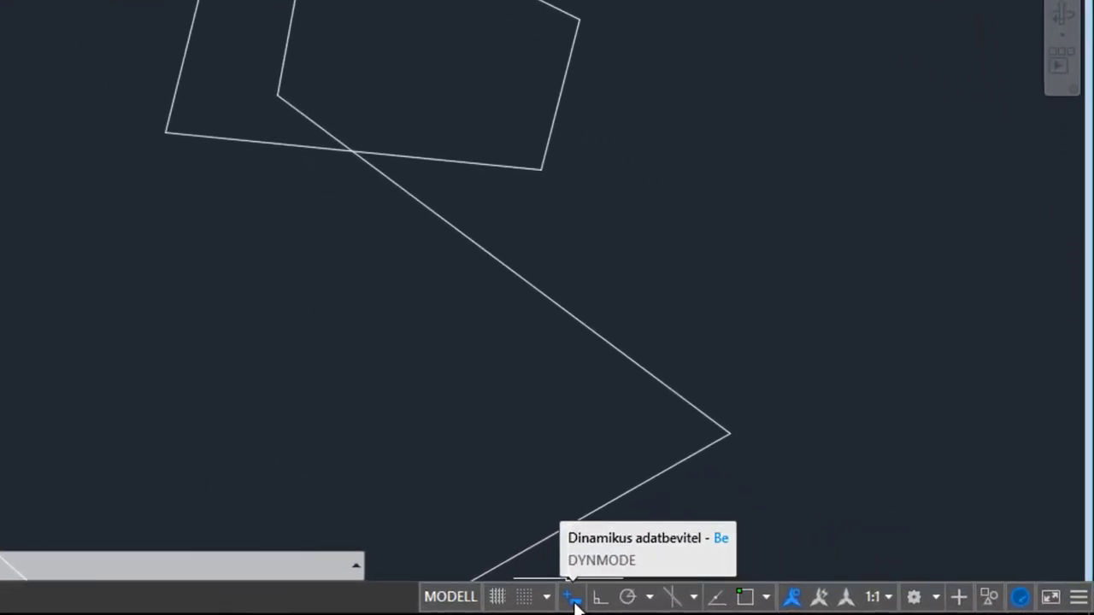
- Review Pointer Input Settings under Dynamic Input, keeping polar format with relative coordinates
right_click(660, 602)
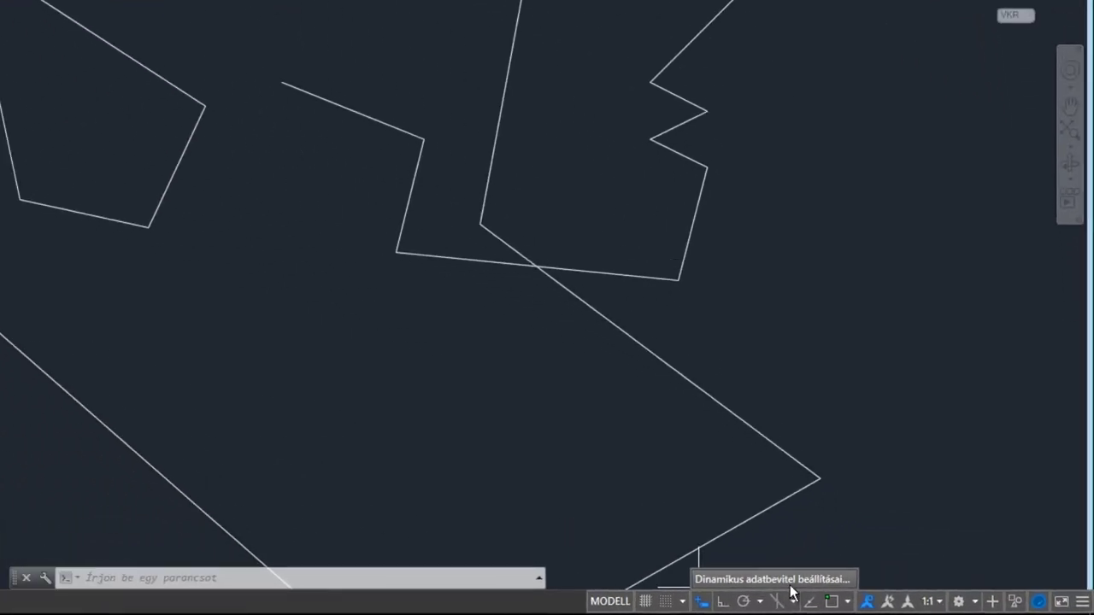
click(596, 580)
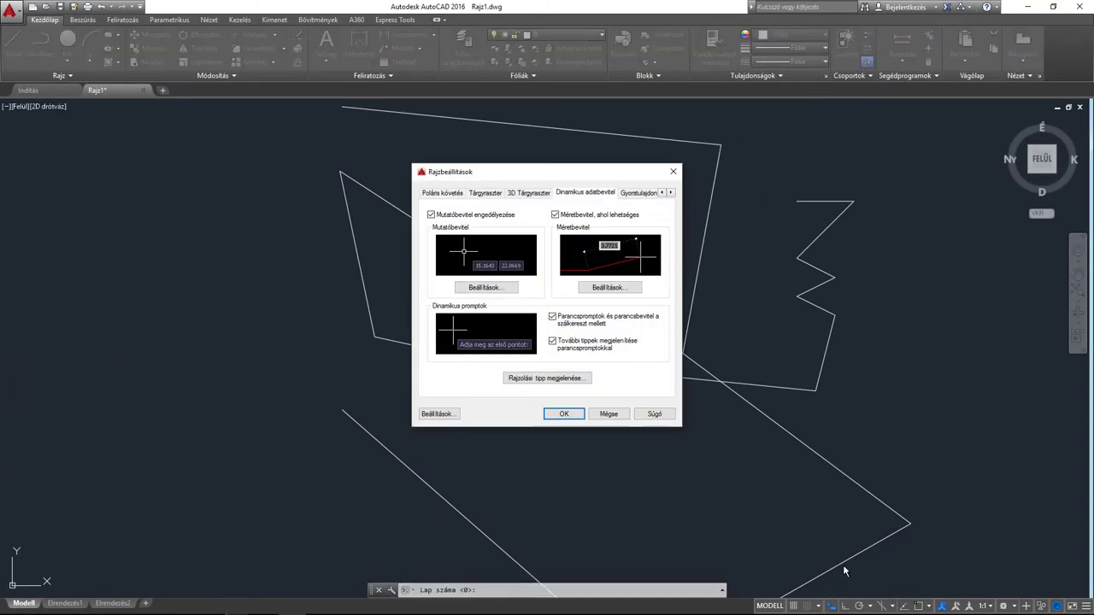
click(486, 287)
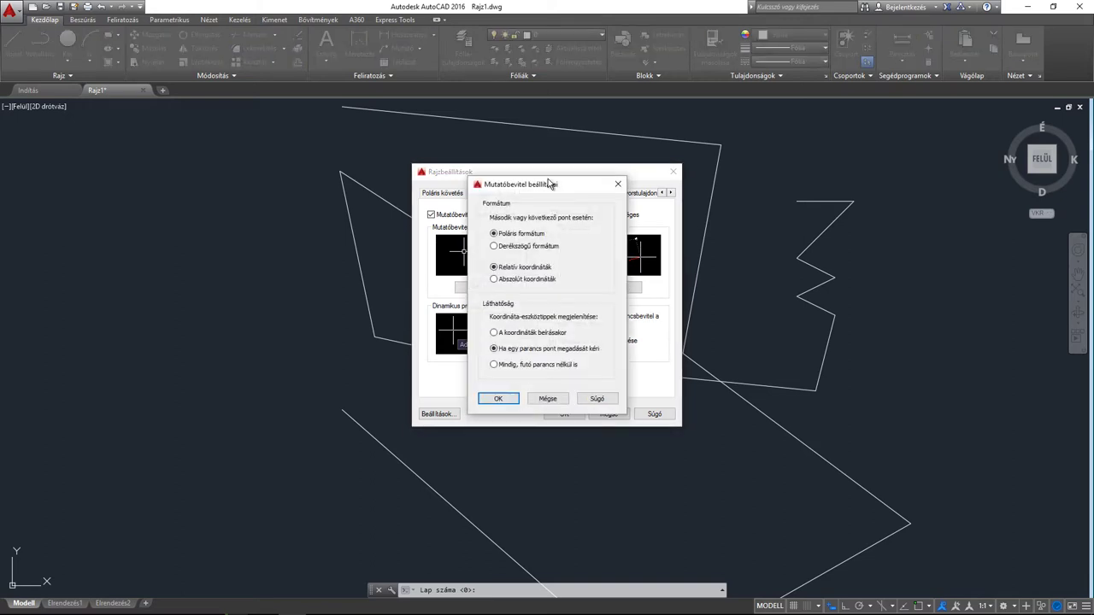
drag(550, 183, 618, 176)
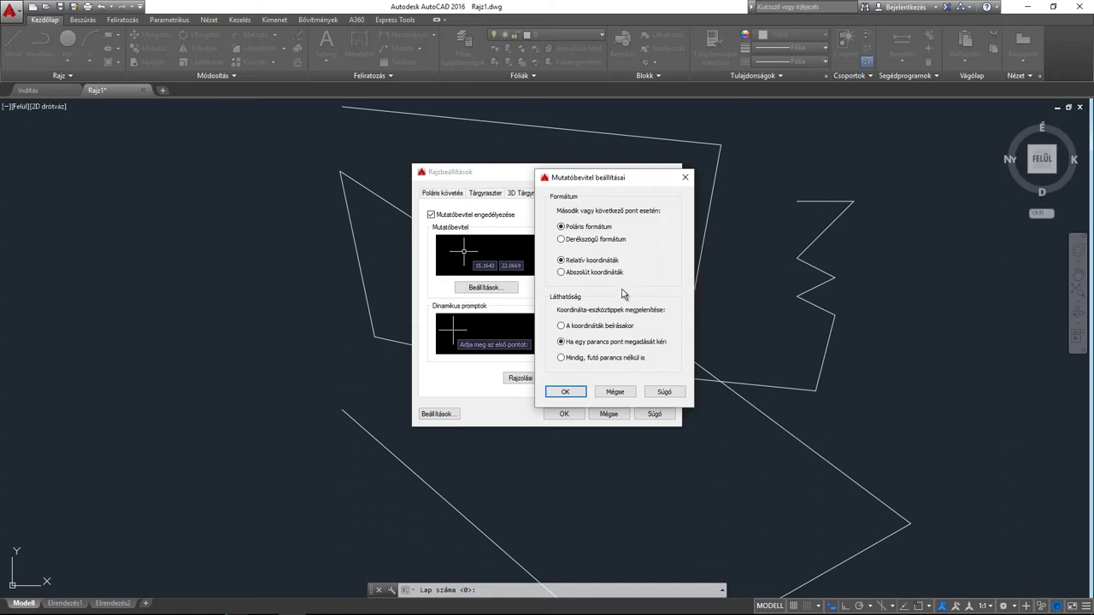
click(565, 392)
- Close Drafting Settings, crossing-select and delete all 18 lines, then turn DYNMODE off
click(567, 414)
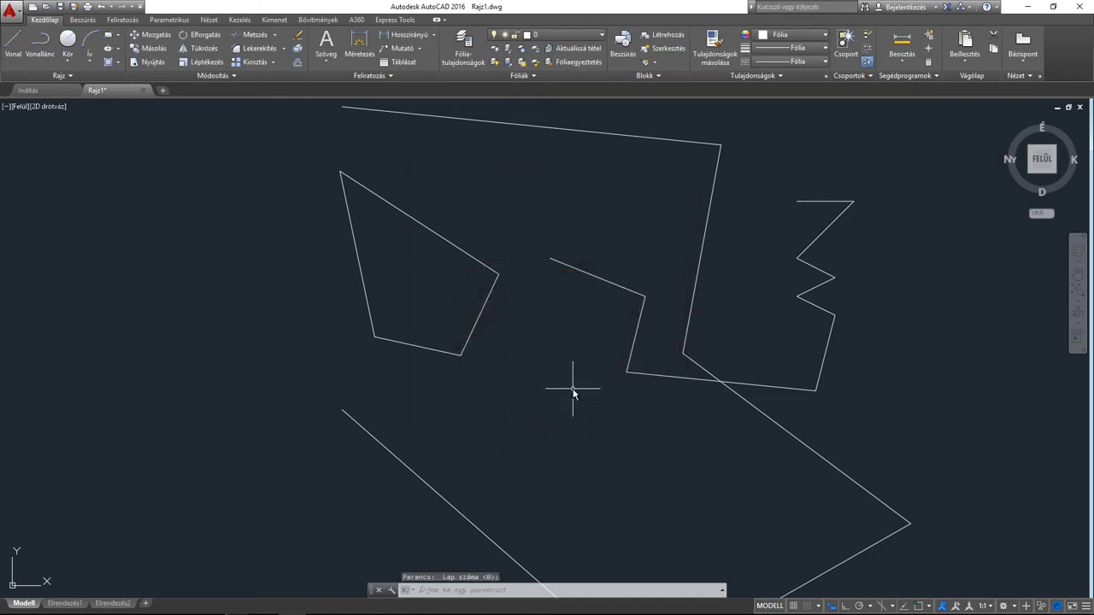
scroll(561, 359, down, 2)
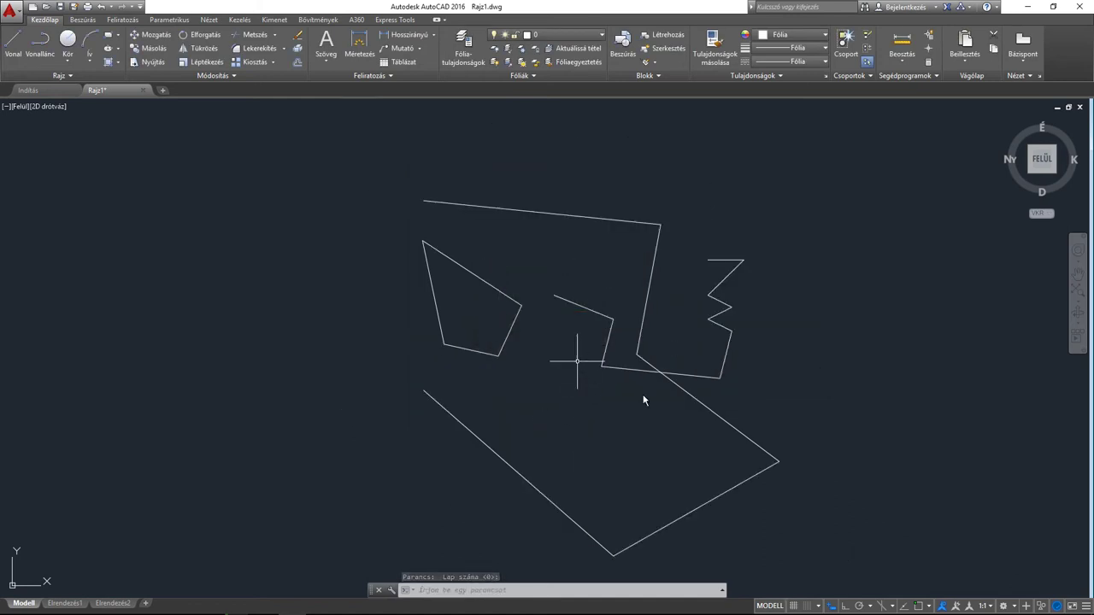
click(823, 567)
click(304, 160)
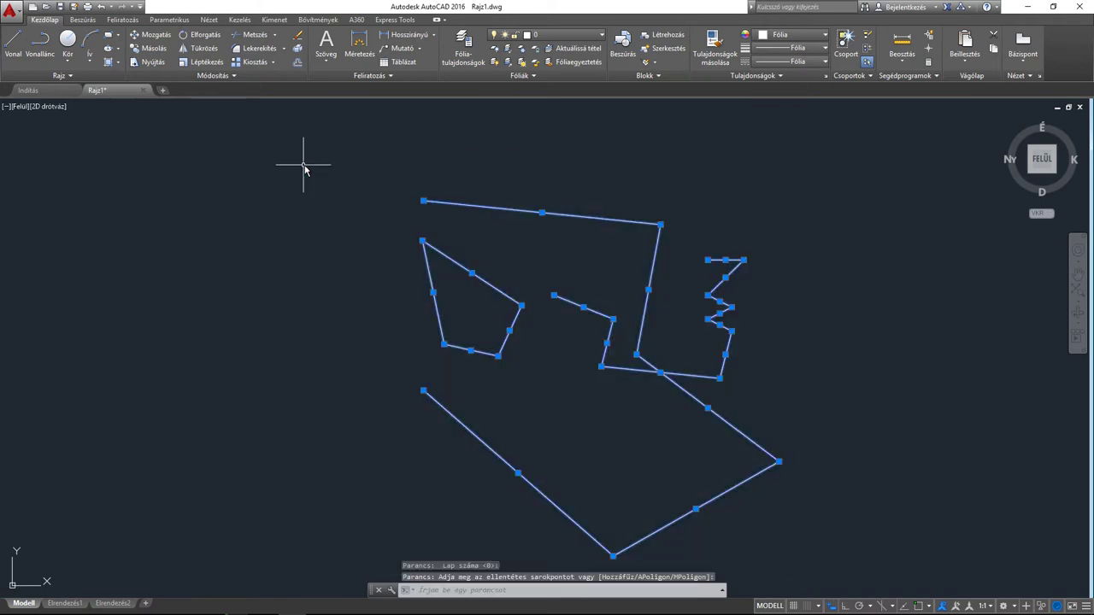
key(Delete)
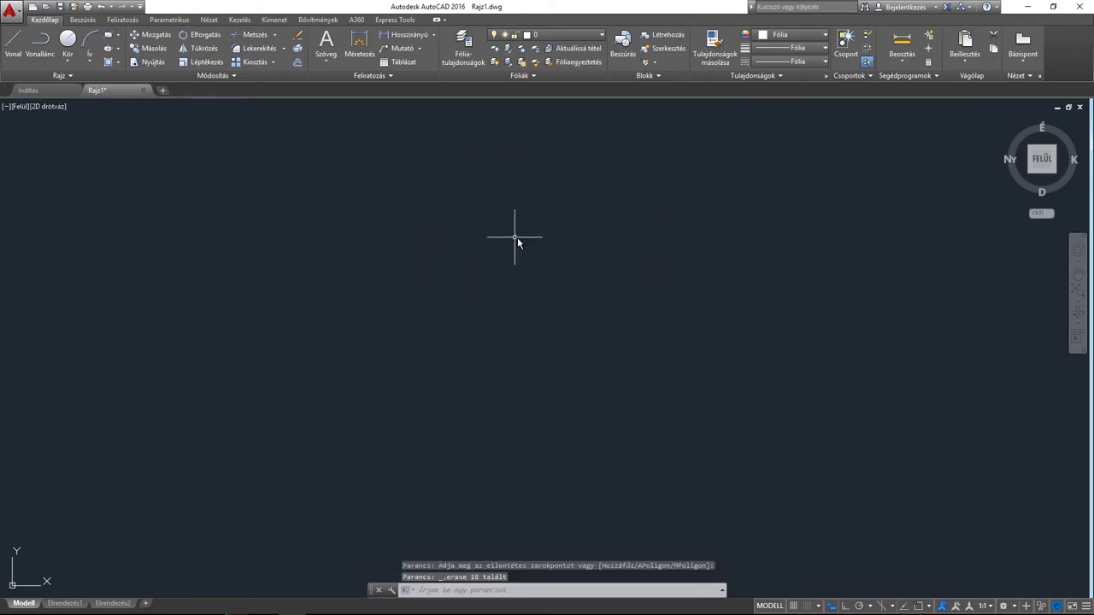
click(833, 605)
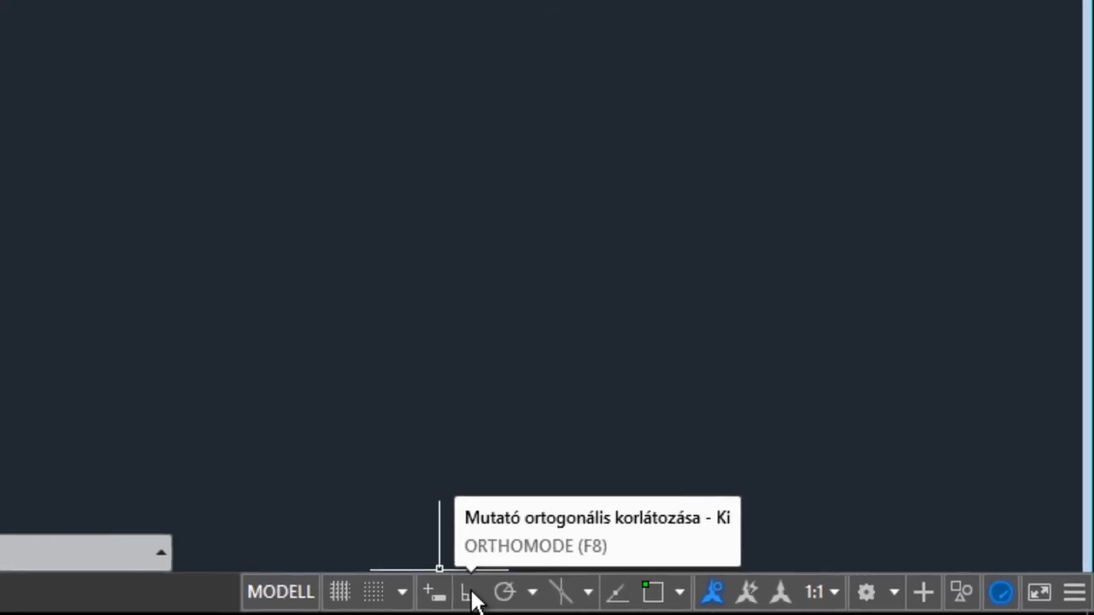
- Turn Ortho on and start a new stepped outline of right-angled horizontal and vertical lines
click(425, 589)
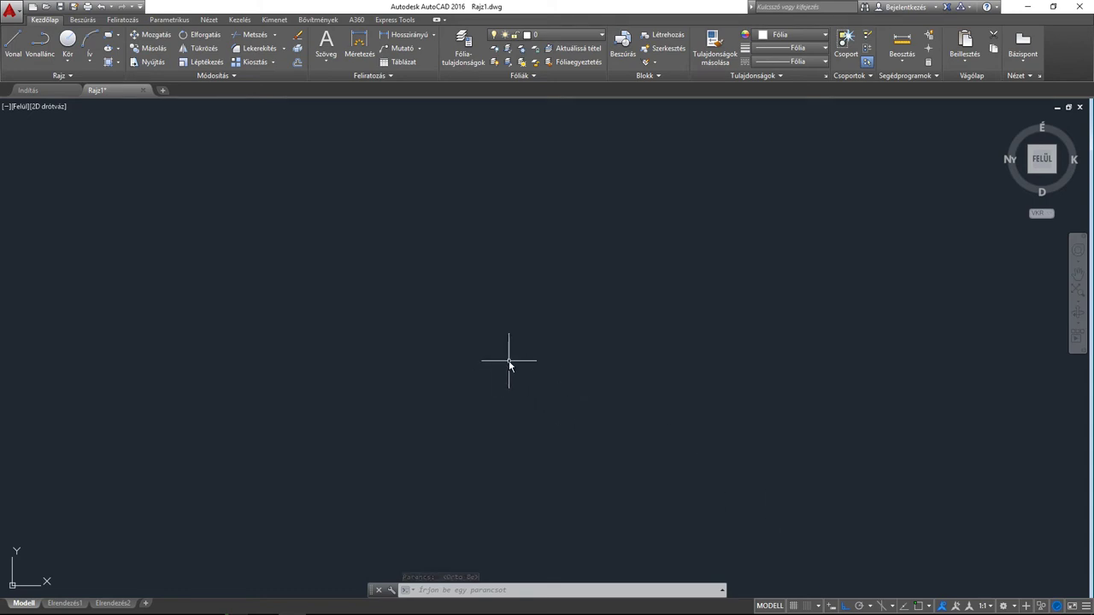
text(vo)
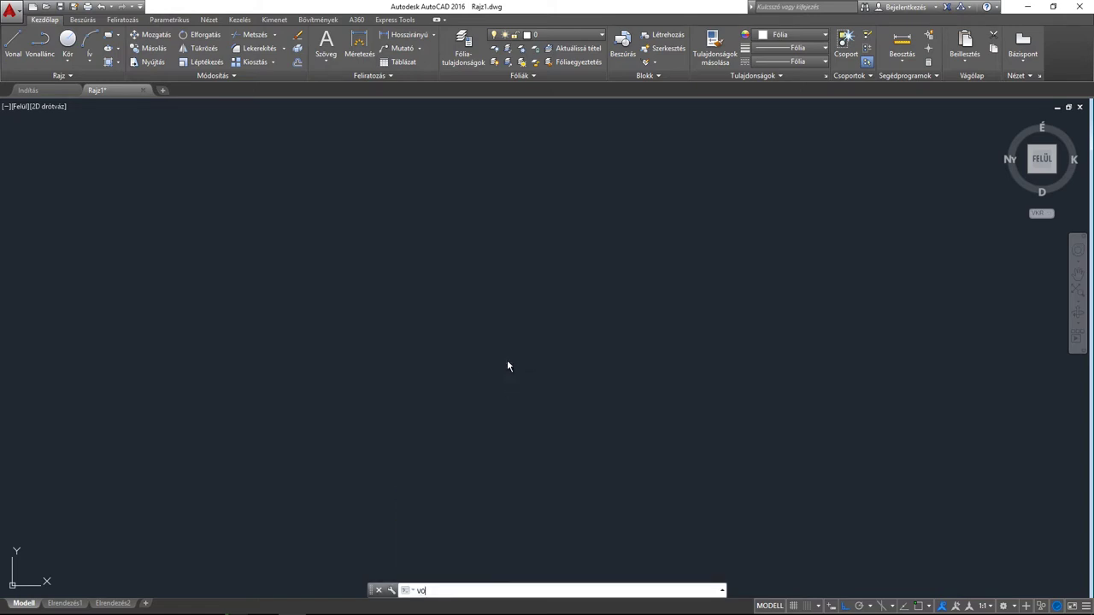
key(Return)
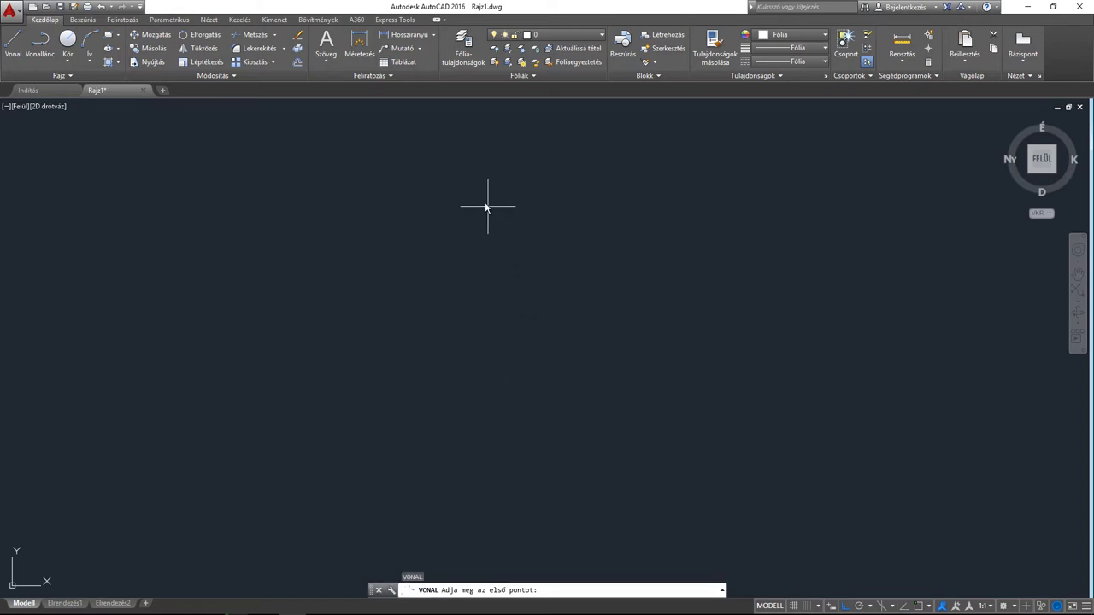
click(483, 201)
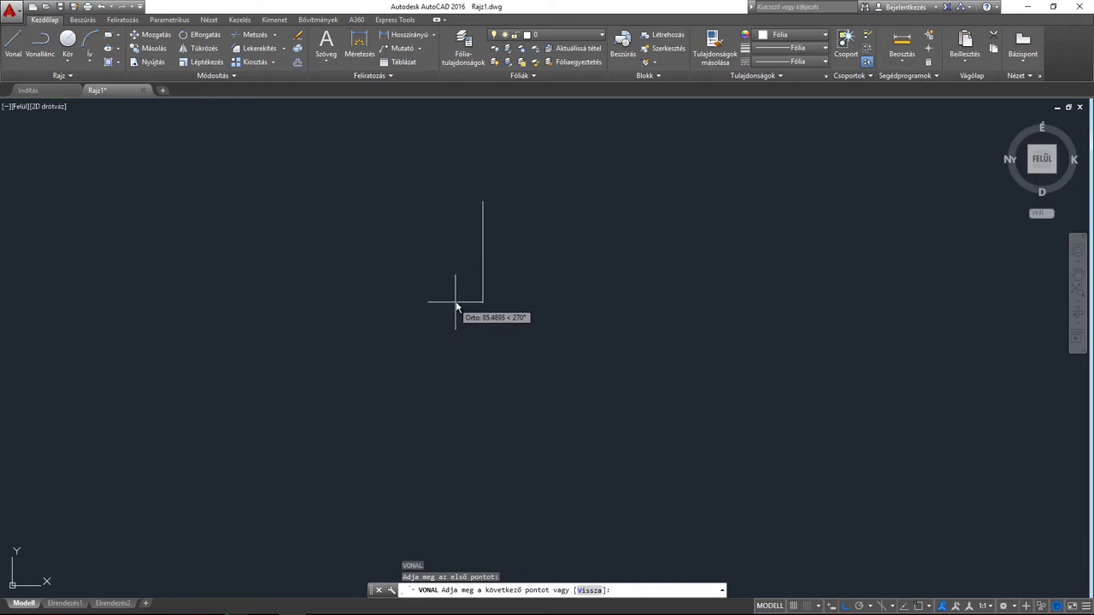
click(487, 353)
click(698, 351)
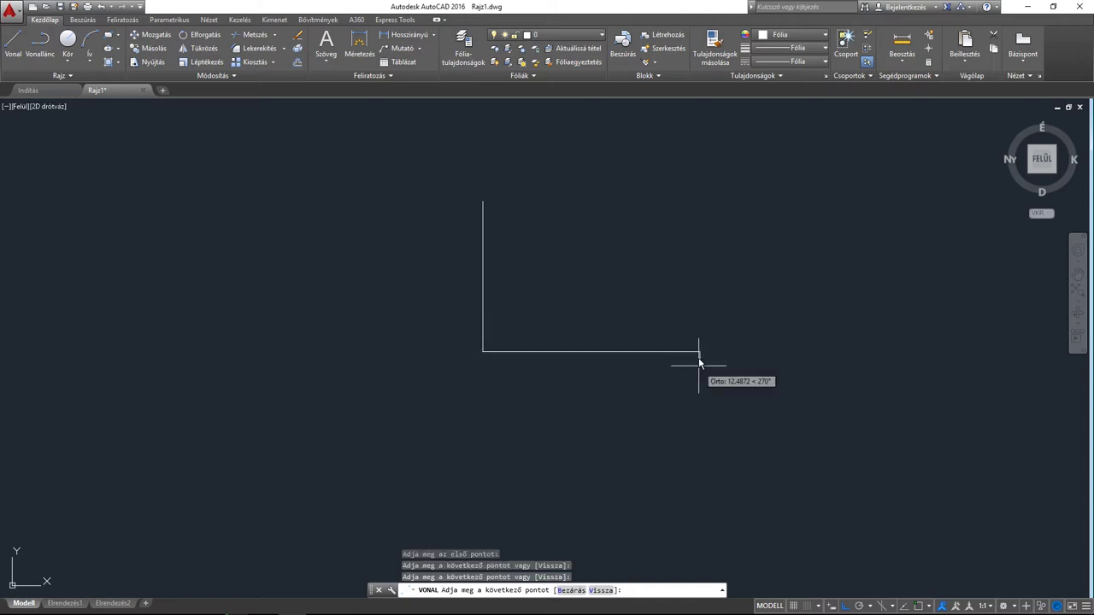
click(699, 253)
click(614, 252)
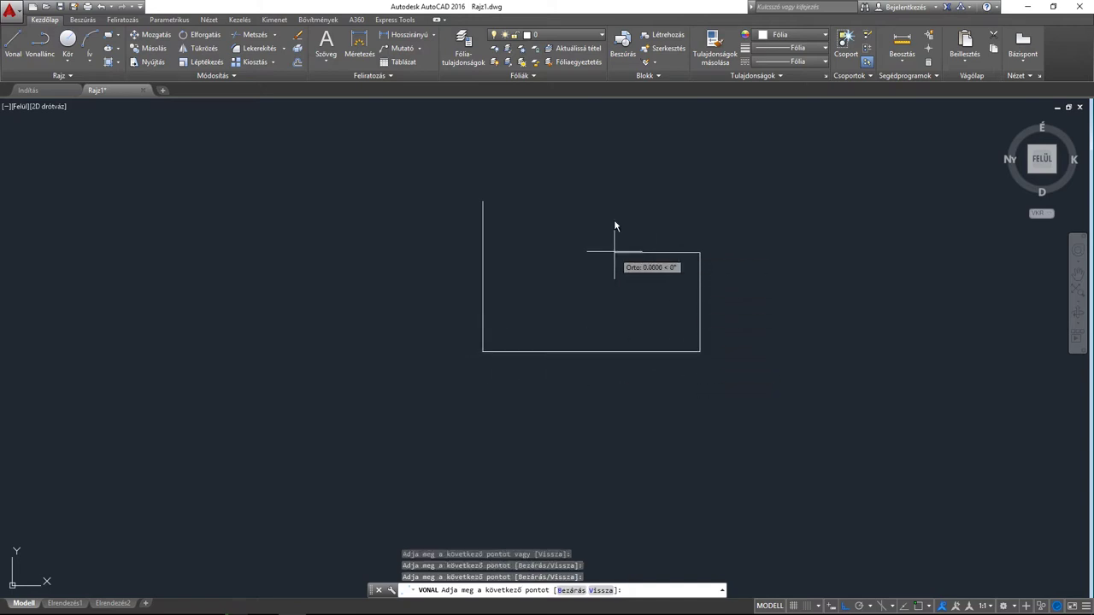
click(614, 174)
- Continue the overlapping outline with more steps, end it, and crossing-select all the lines
click(315, 174)
click(328, 415)
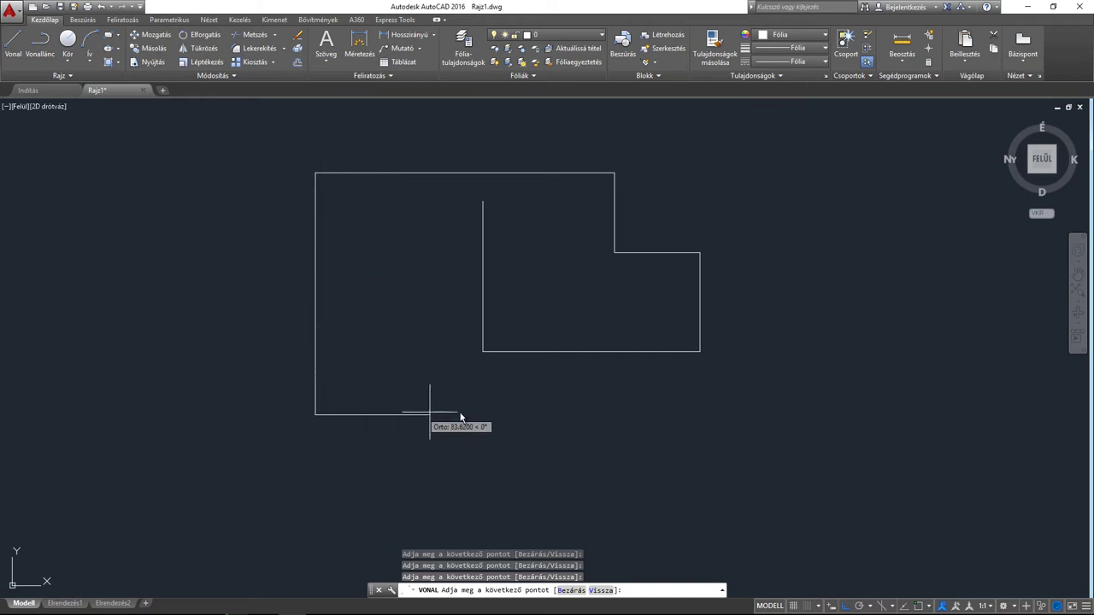
click(465, 415)
click(465, 327)
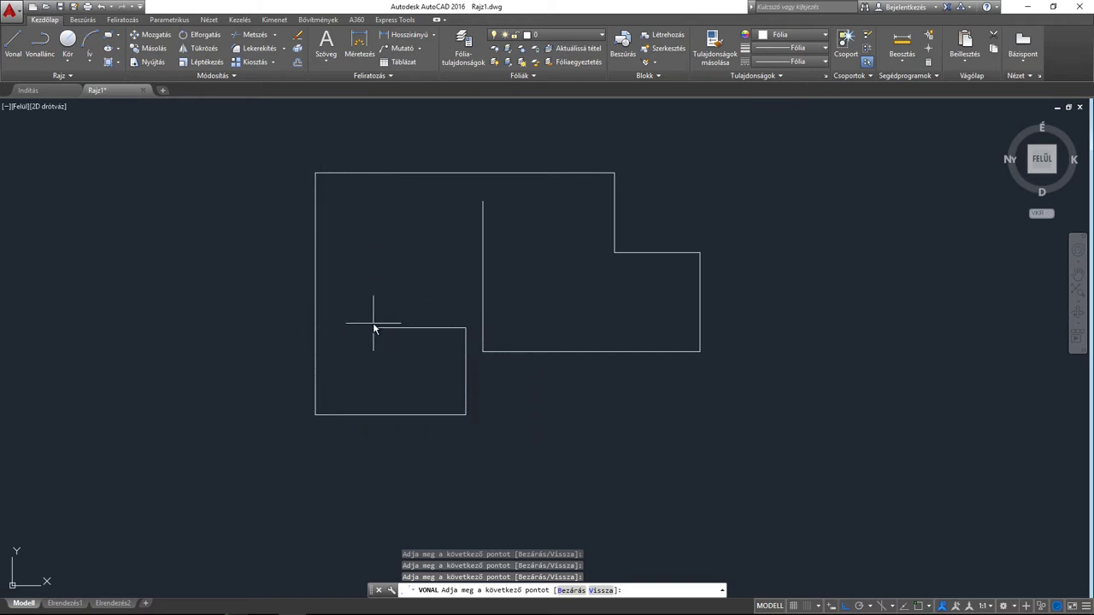
click(373, 327)
click(373, 266)
click(567, 266)
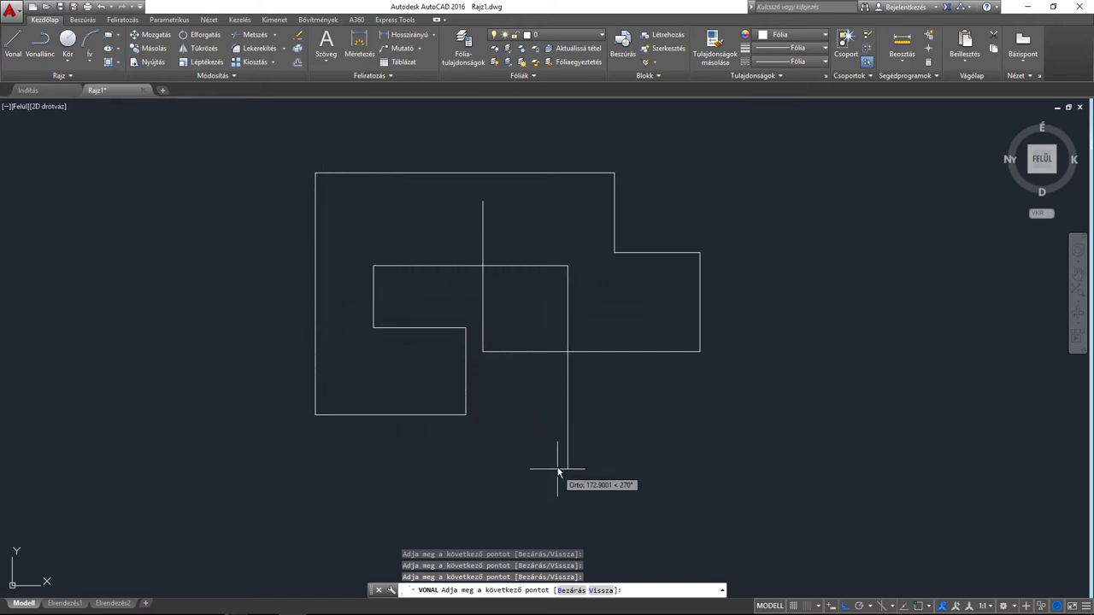
click(566, 468)
click(773, 403)
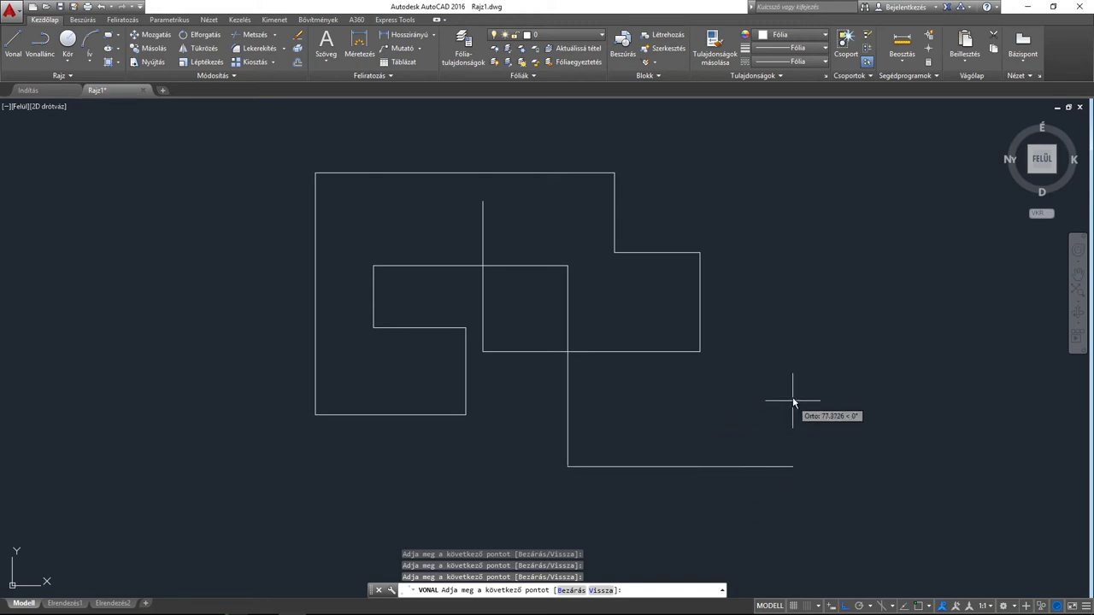
key(Return)
click(788, 447)
click(242, 152)
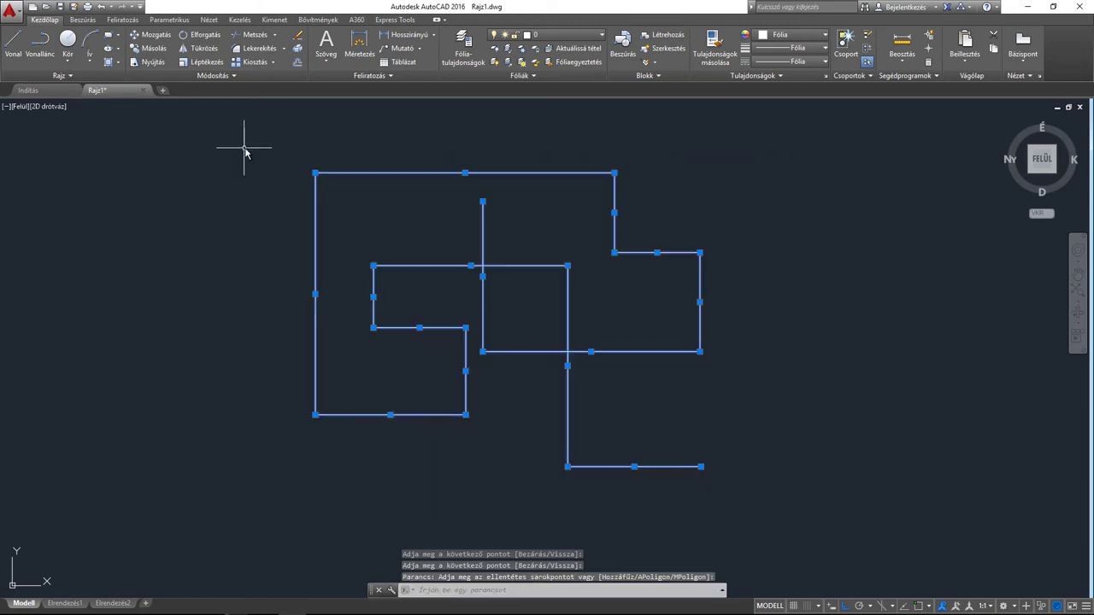
- Erase all selected practice lines and start a new line from a point near the top
key(Delete)
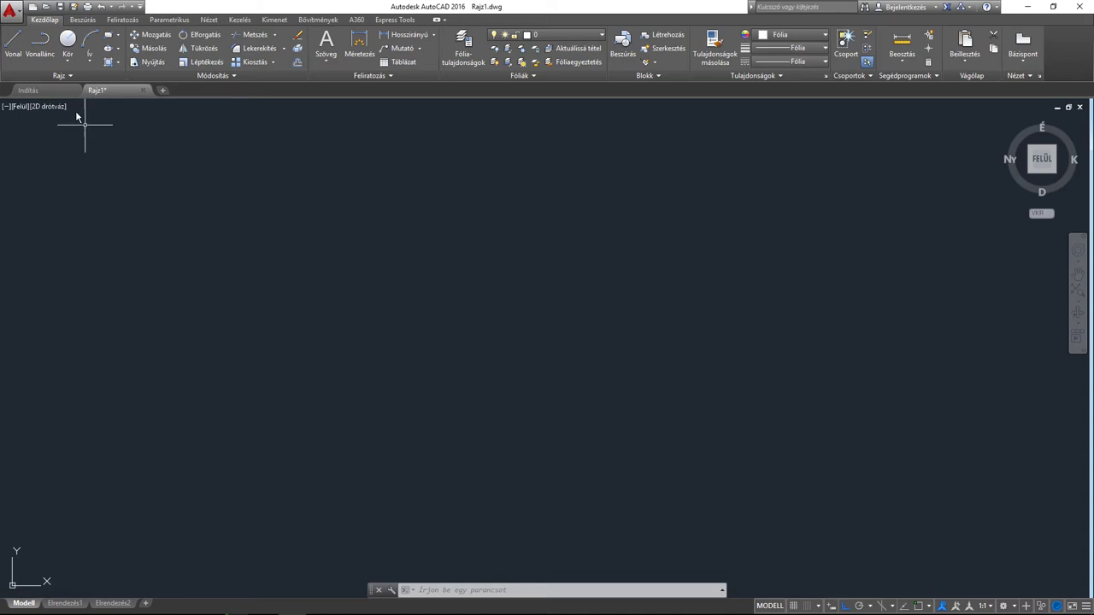
click(13, 42)
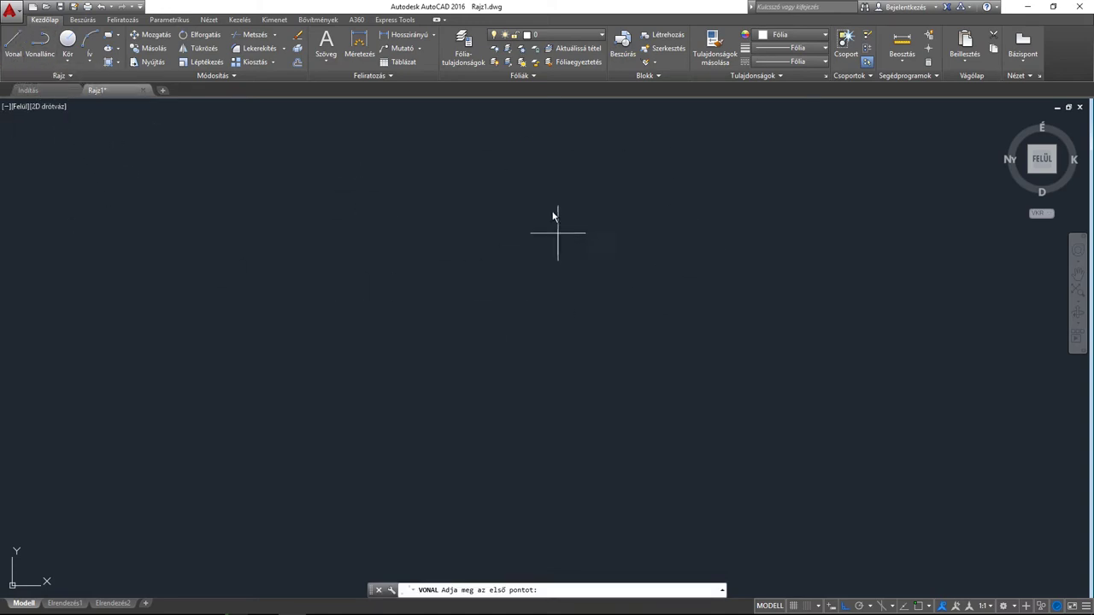
click(521, 196)
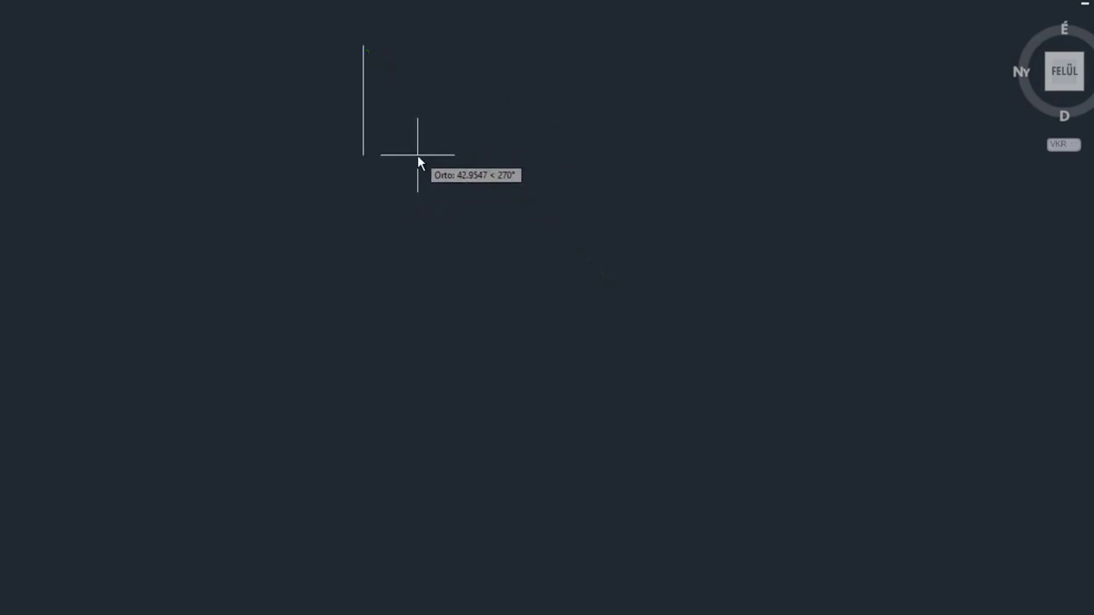
middle_drag(416, 155, 371, 268)
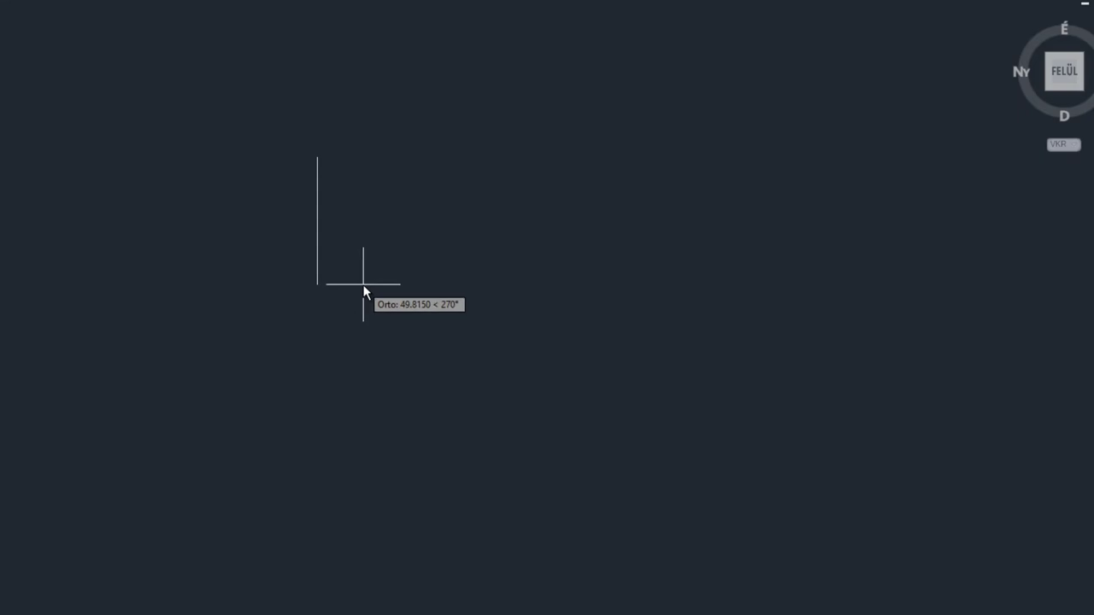
- Draw an open stepped outline with segments of 100, 24, 50, 10, 50, 200 and 120 units
click(363, 285)
text(100)
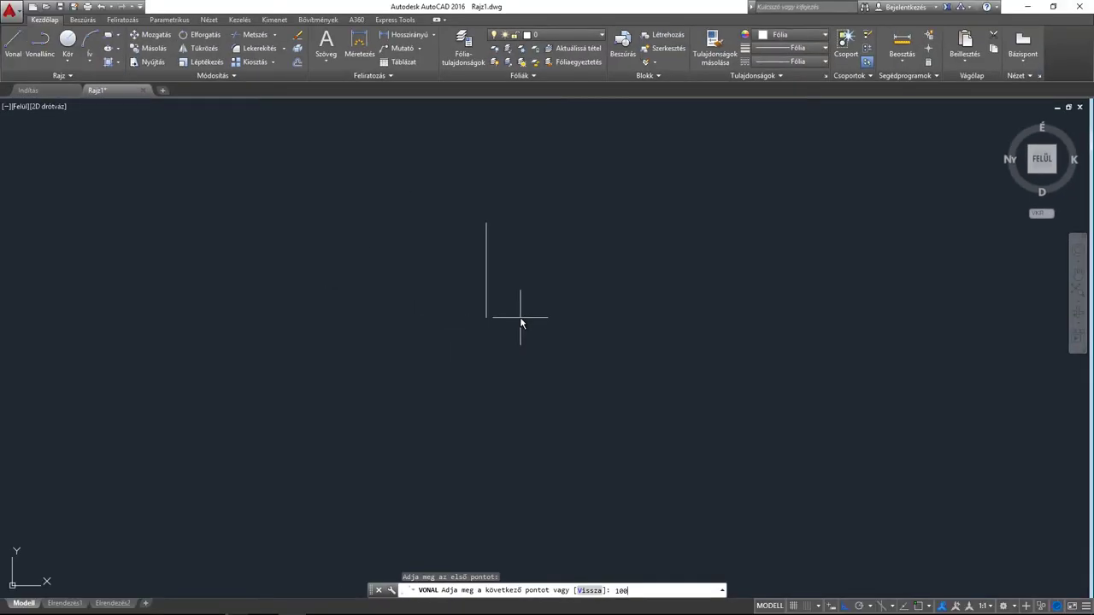
key(Return)
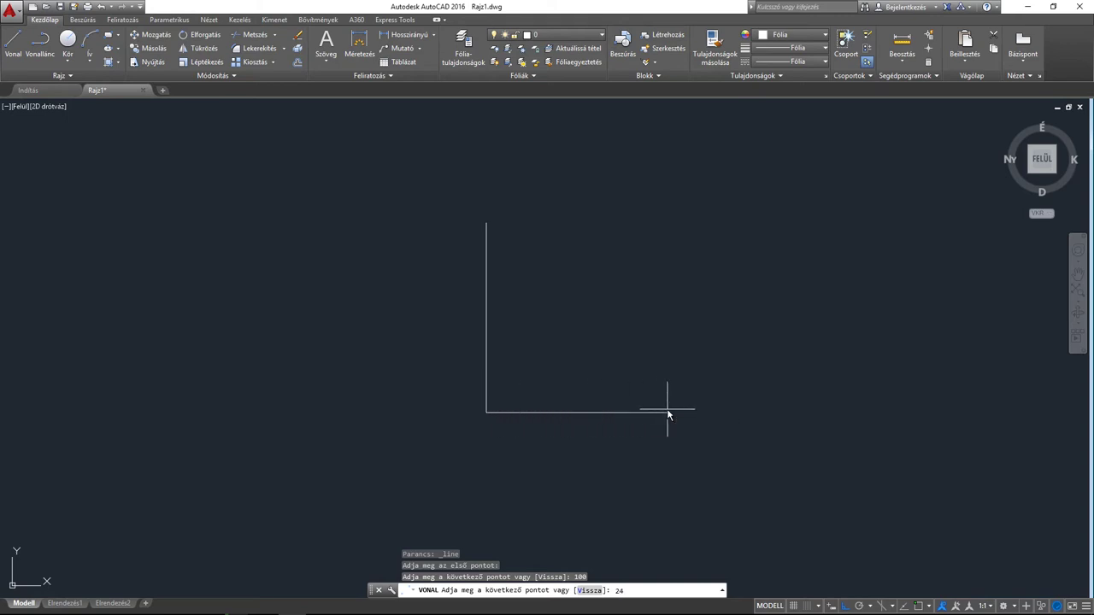
key(Return)
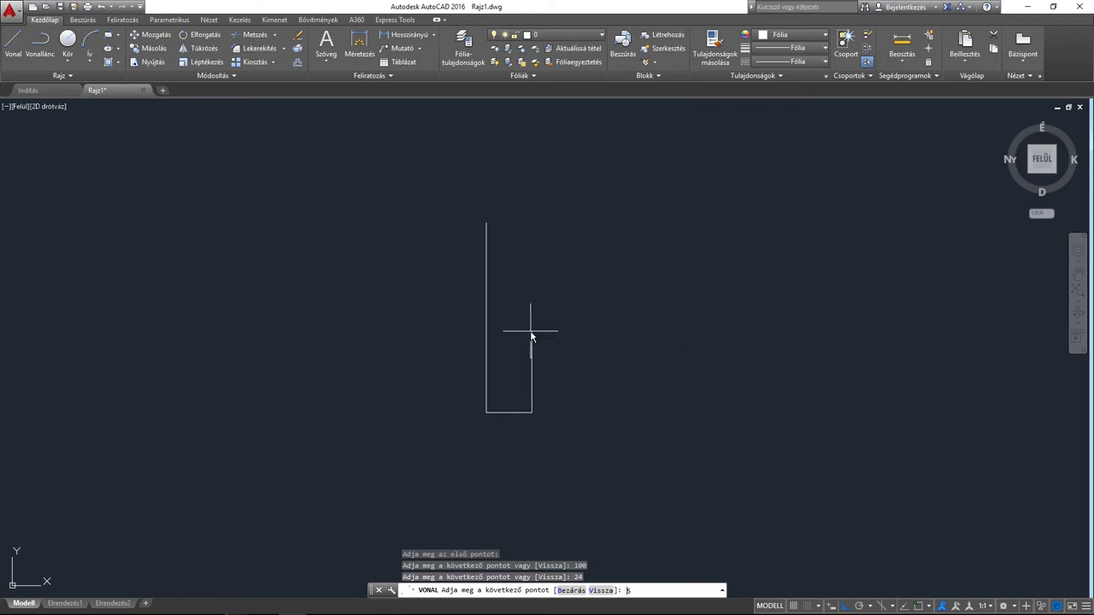
key(Return)
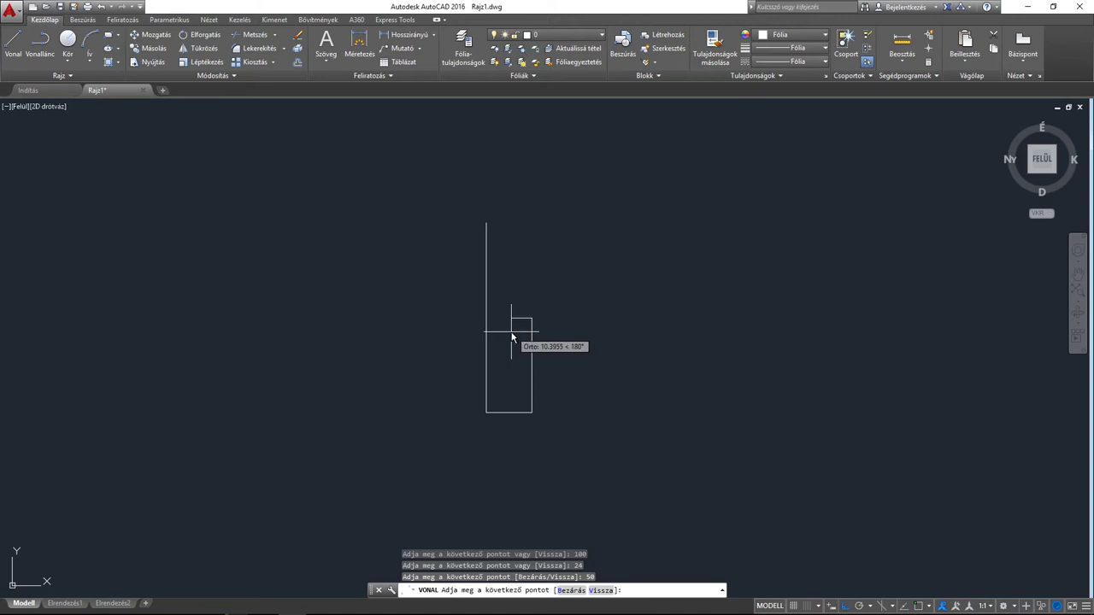
text(10)
key(Return)
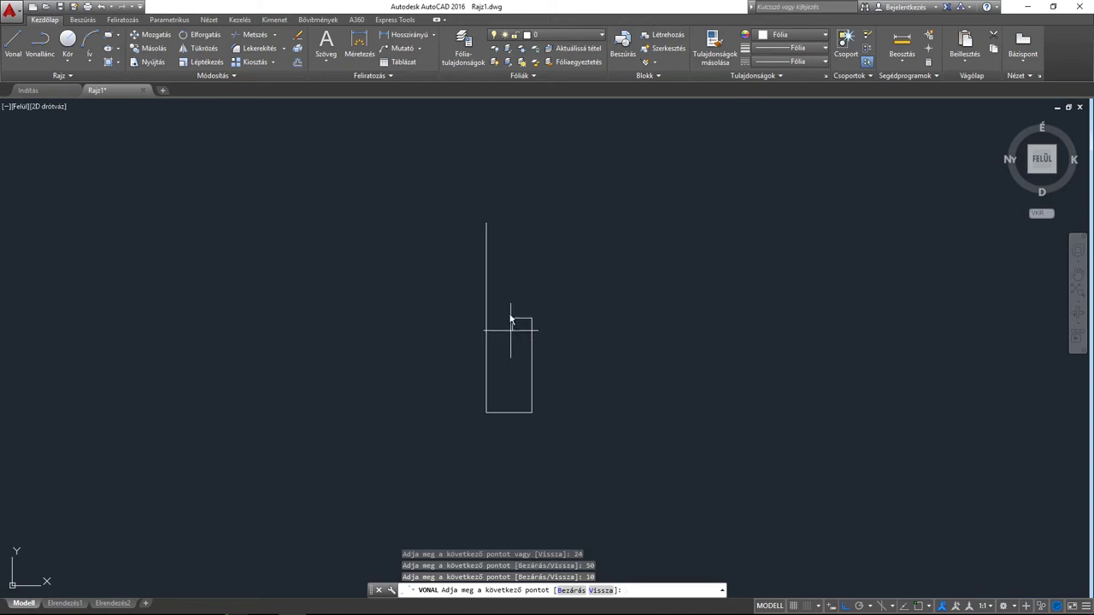
text(50)
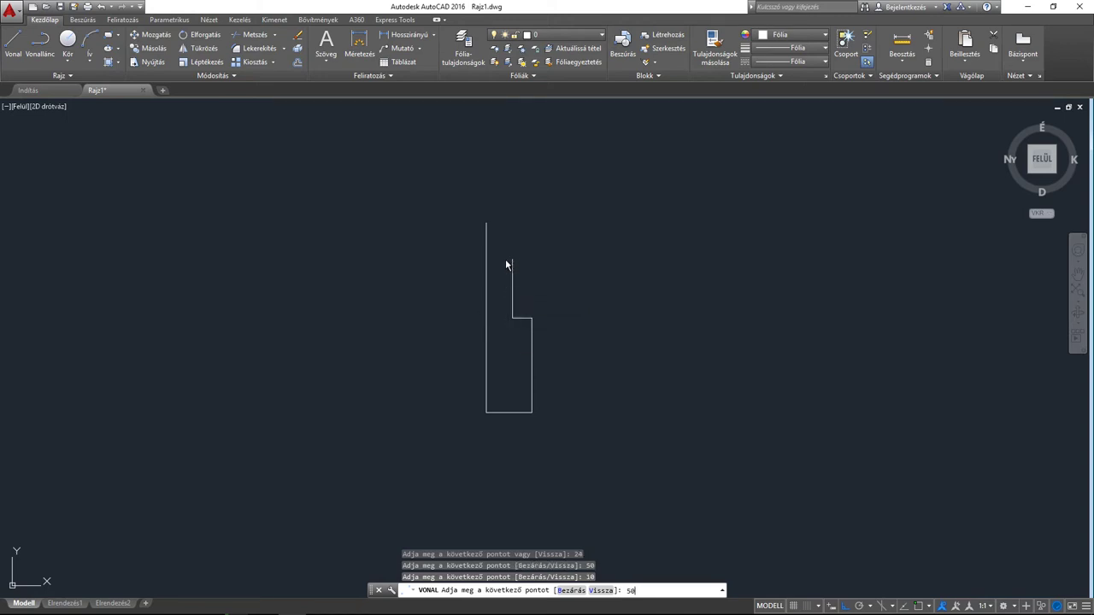
key(Return)
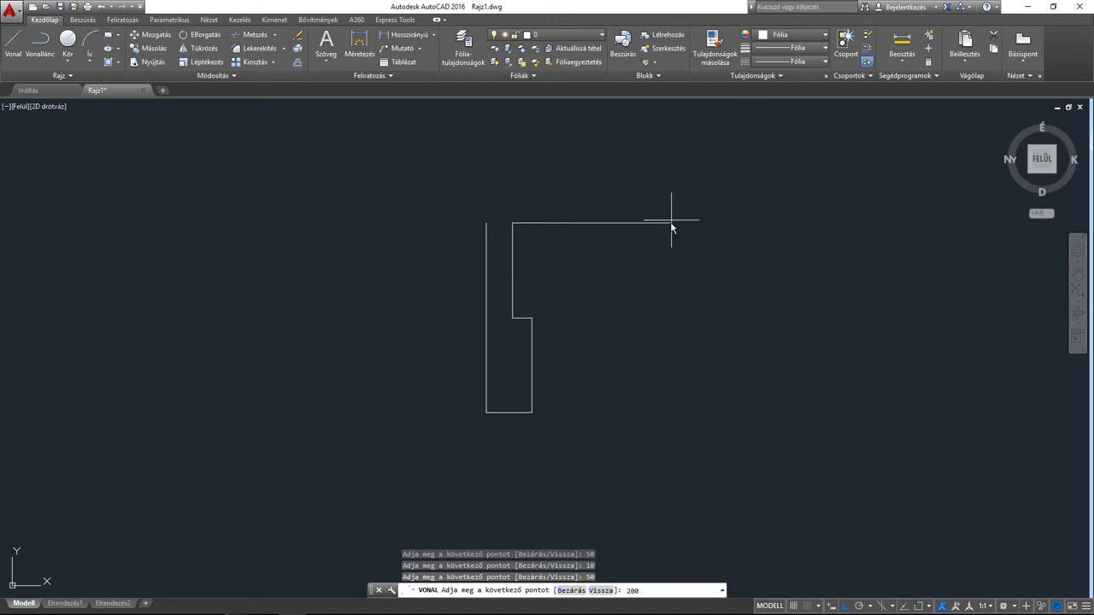
key(Return)
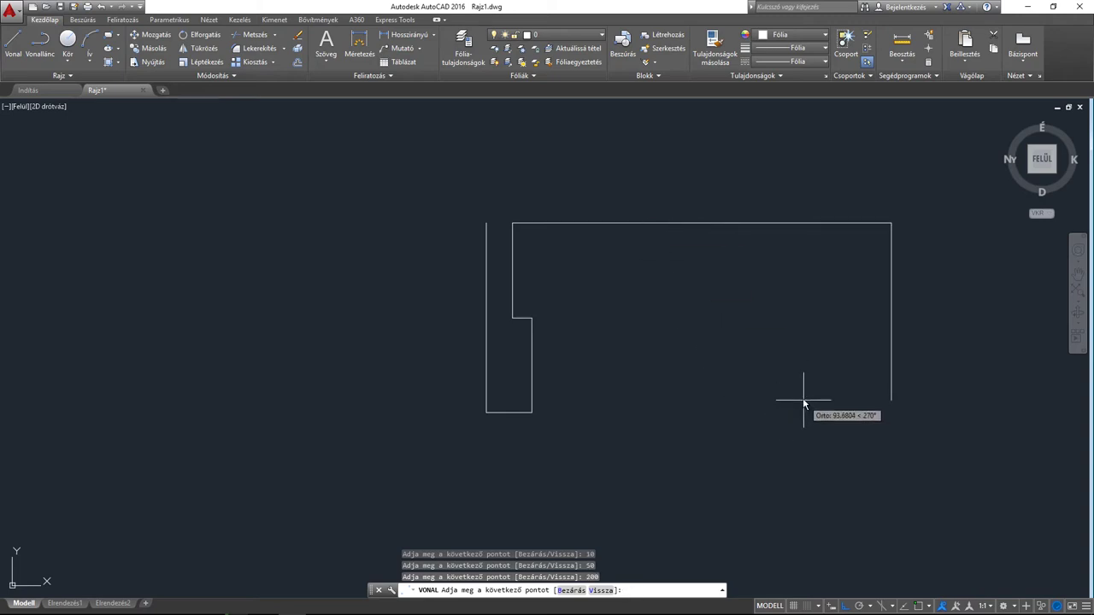
text(120)
key(Return)
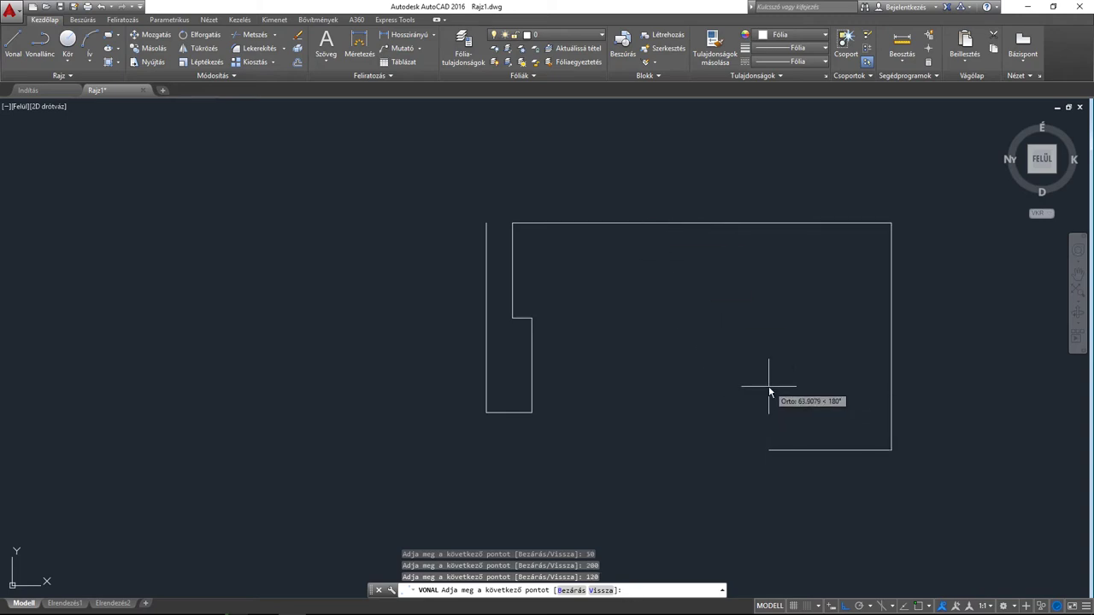
key(Return)
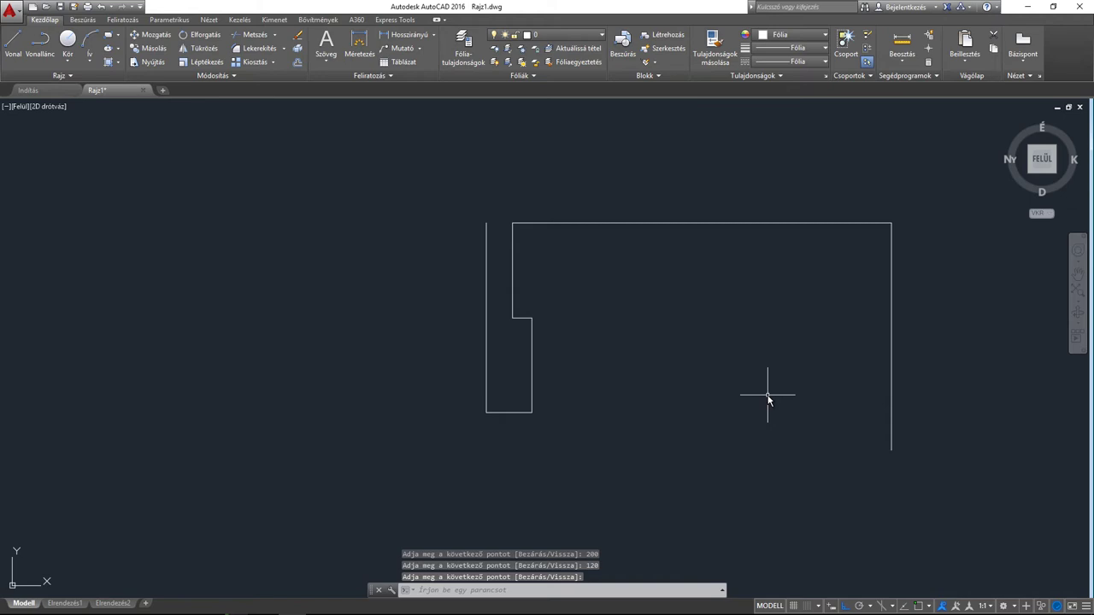
- Draw a separate closed square with four 100-unit sides
key(Return)
click(624, 321)
text(100)
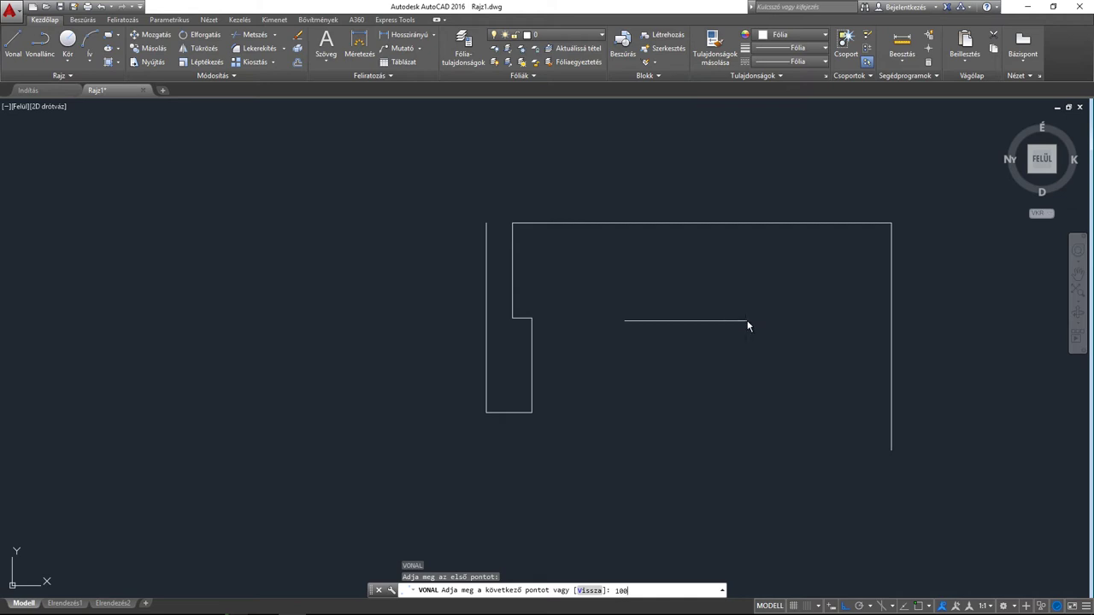
key(Return)
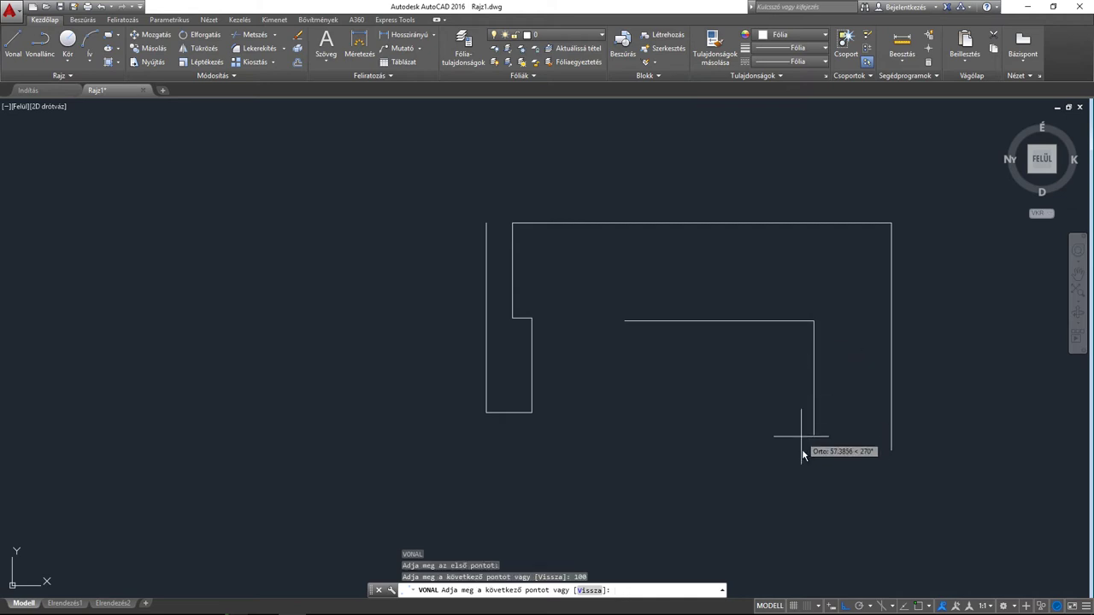
text(100)
key(Return)
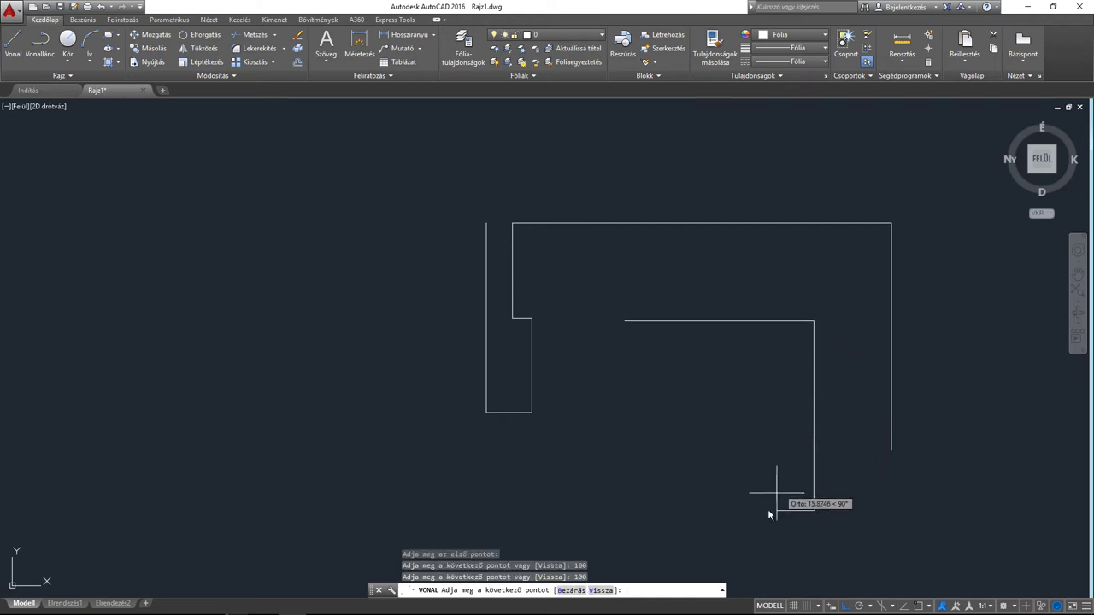
key(Return)
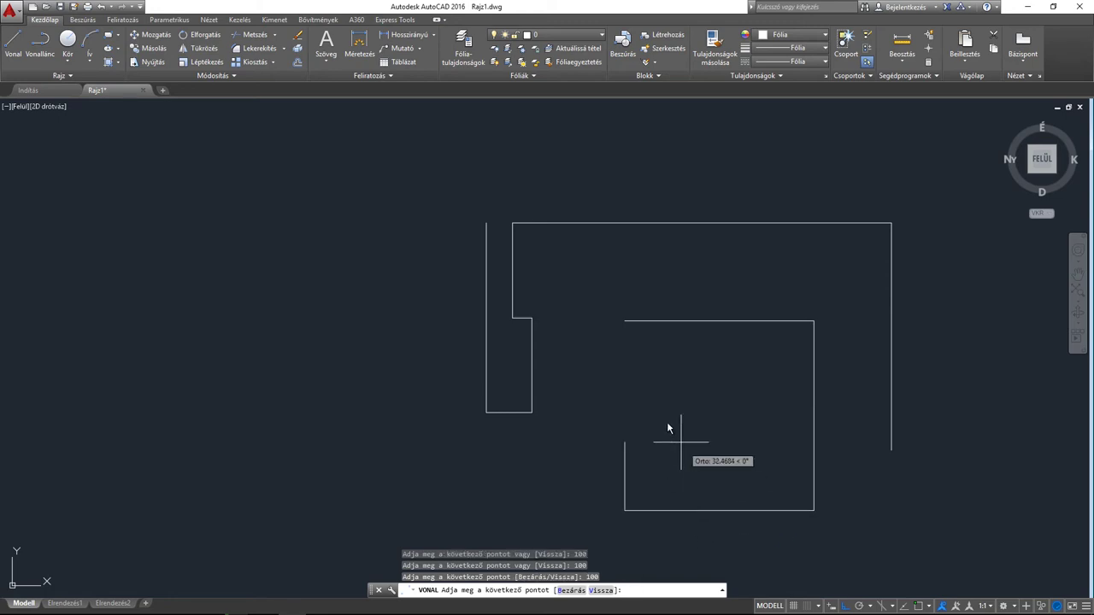
text(100)
key(Return)
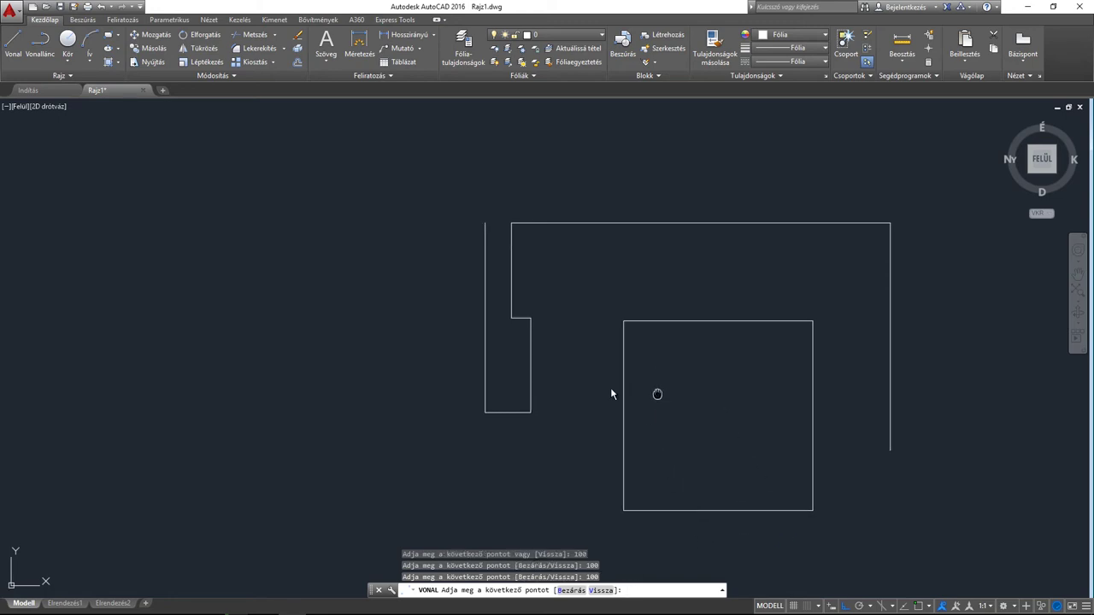
middle_drag(674, 409, 451, 356)
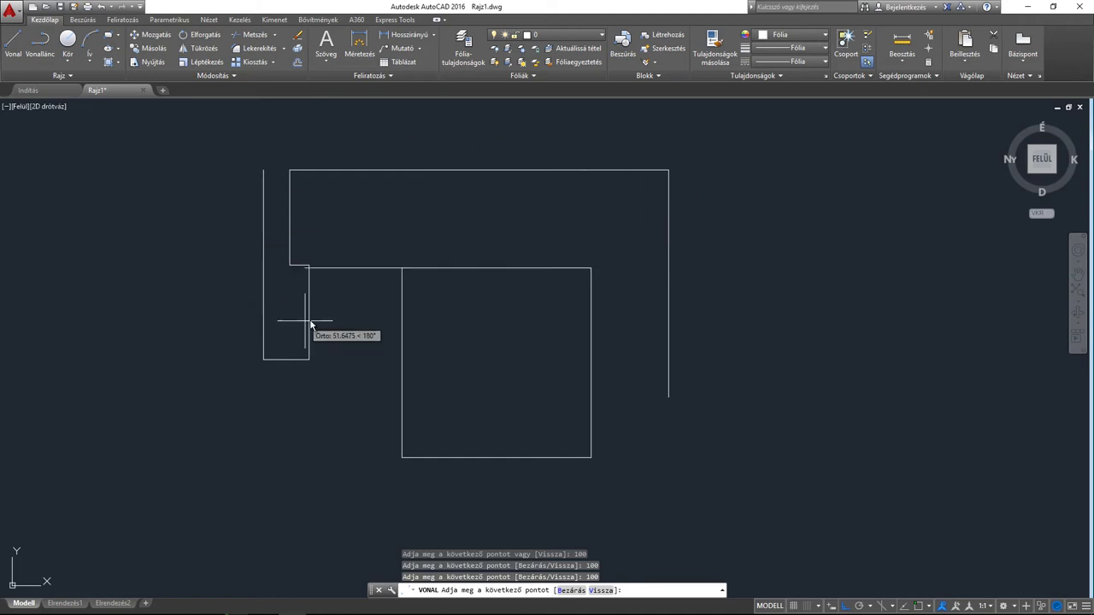
key(Return)
middle_drag(407, 324, 441, 340)
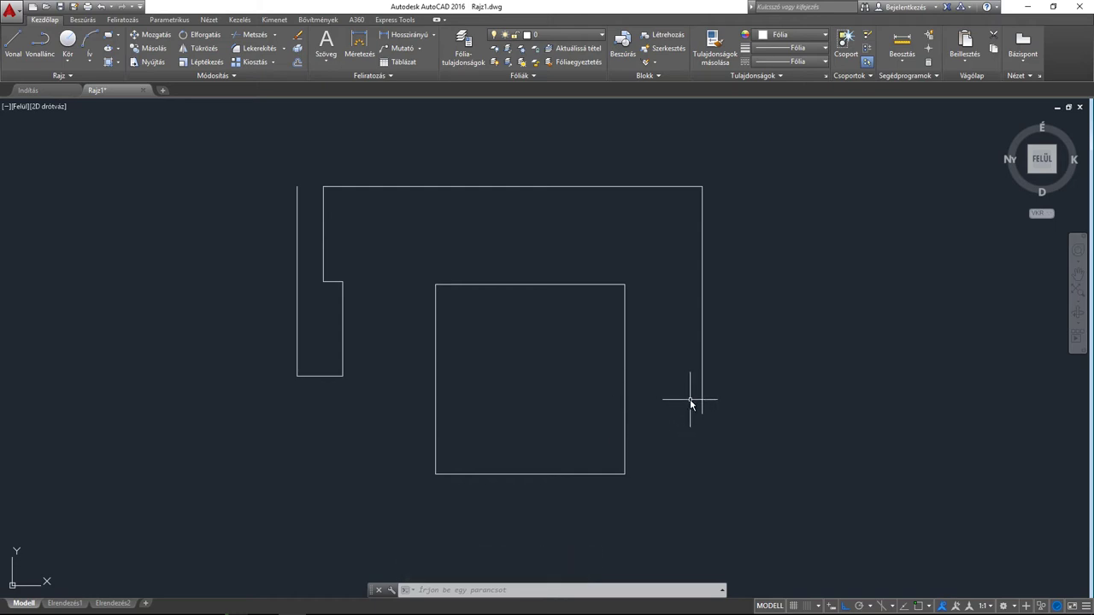
- Turn Ortho off, try a line from the upper left toggling Ortho with F8, then cancel it
key(F8)
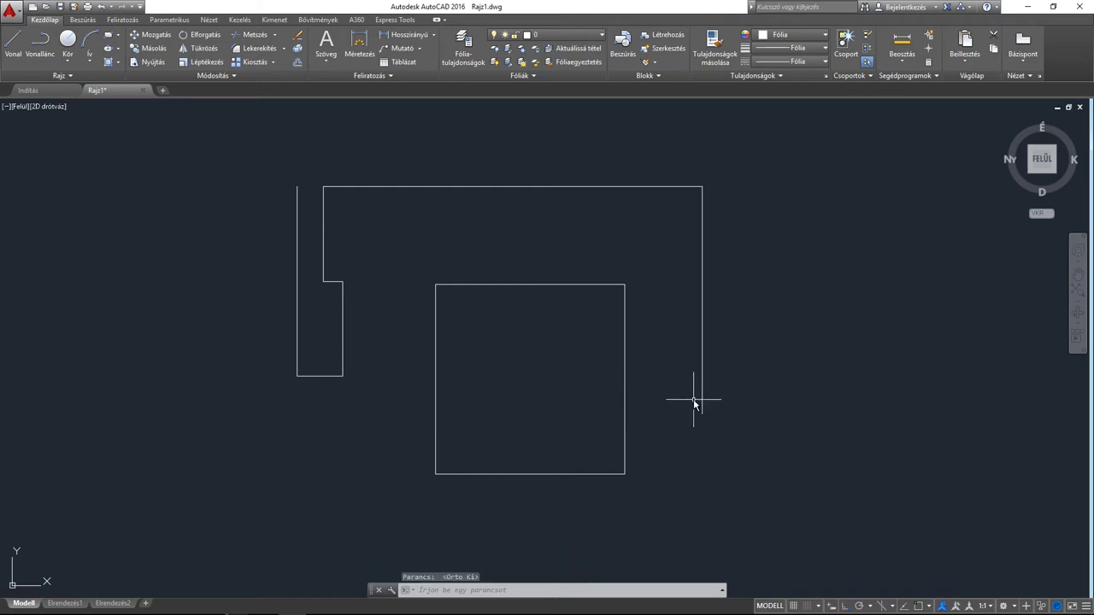
click(13, 42)
click(134, 209)
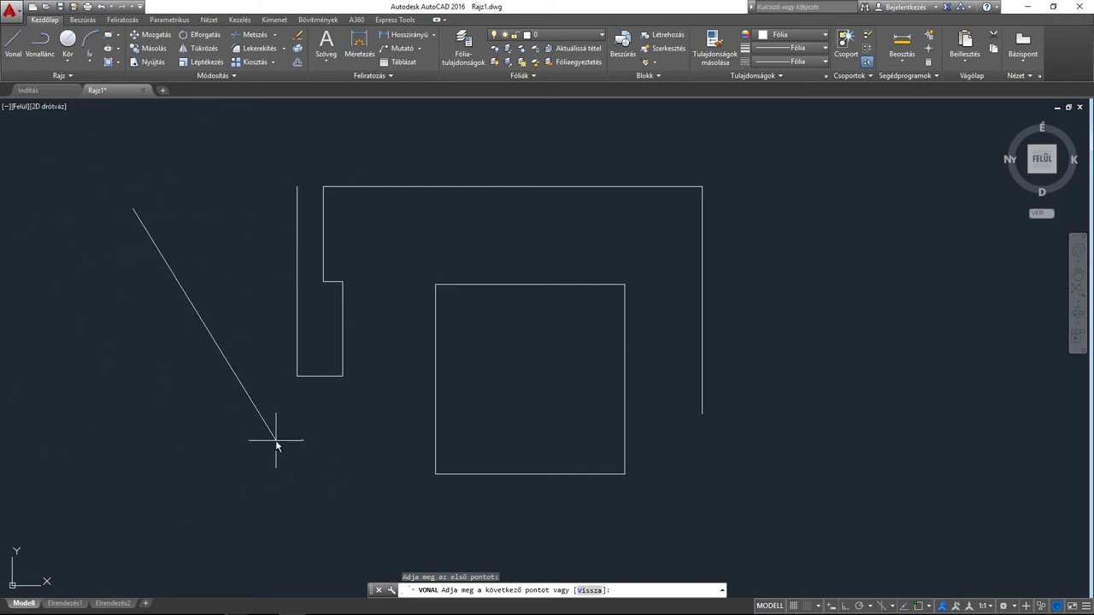
key(F8)
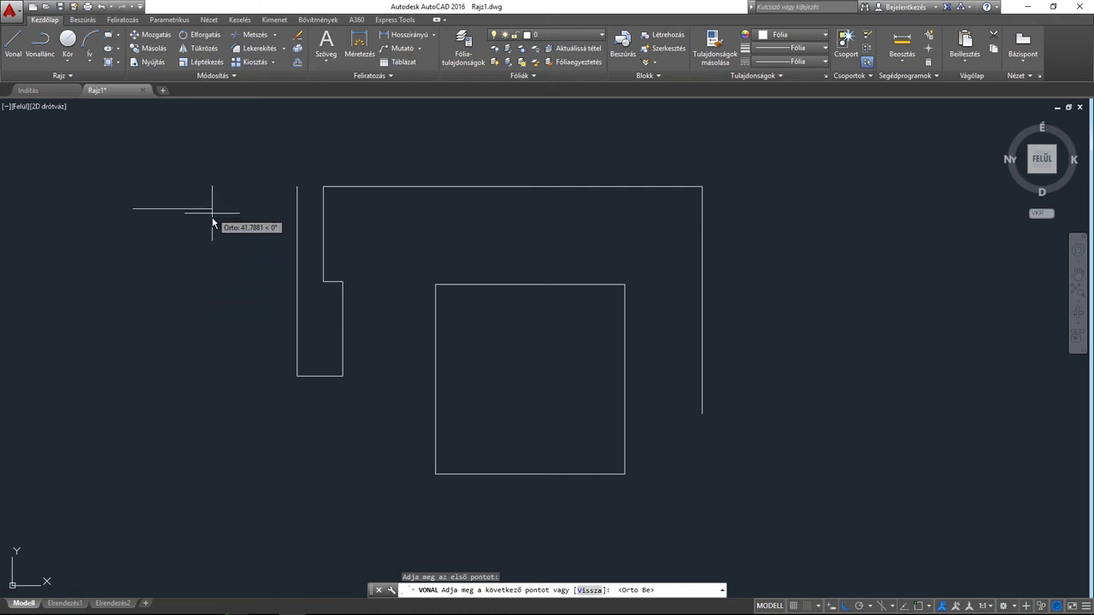
key(F8)
key(F8)
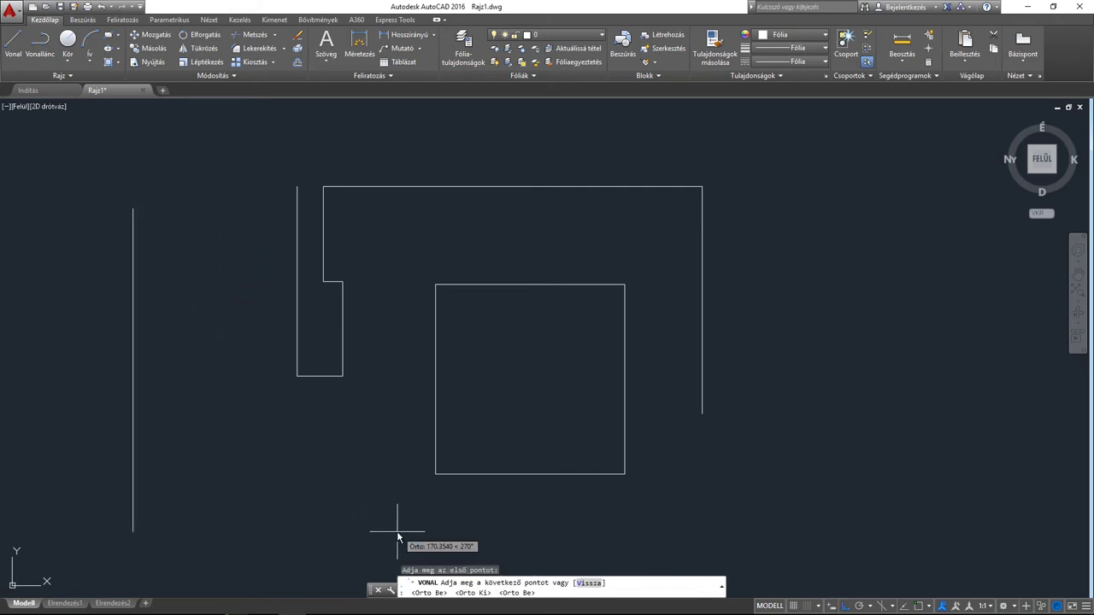
key(F8)
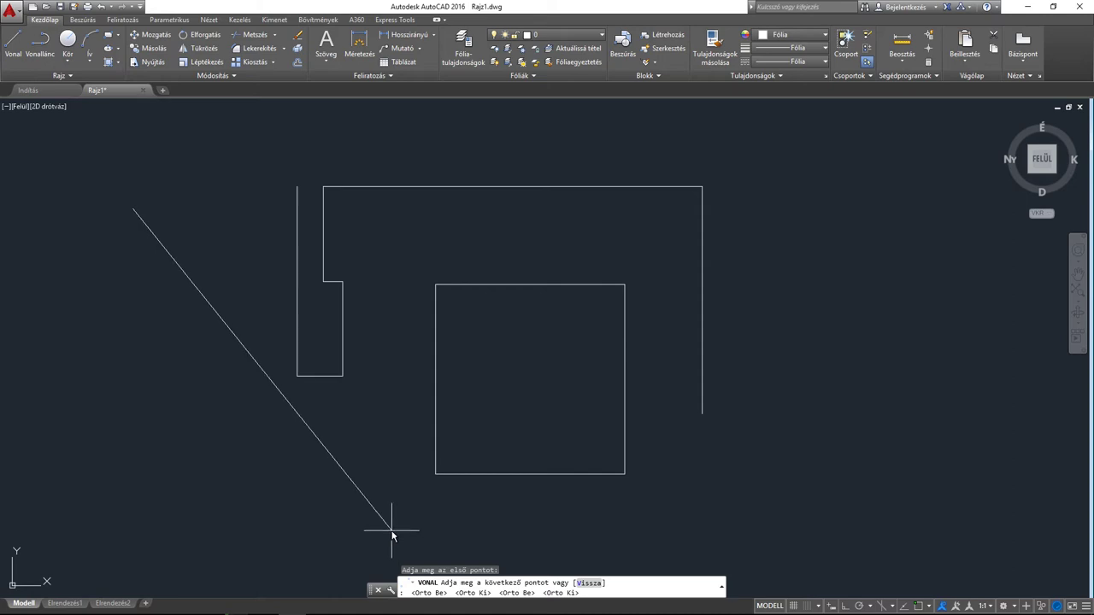
key(Escape)
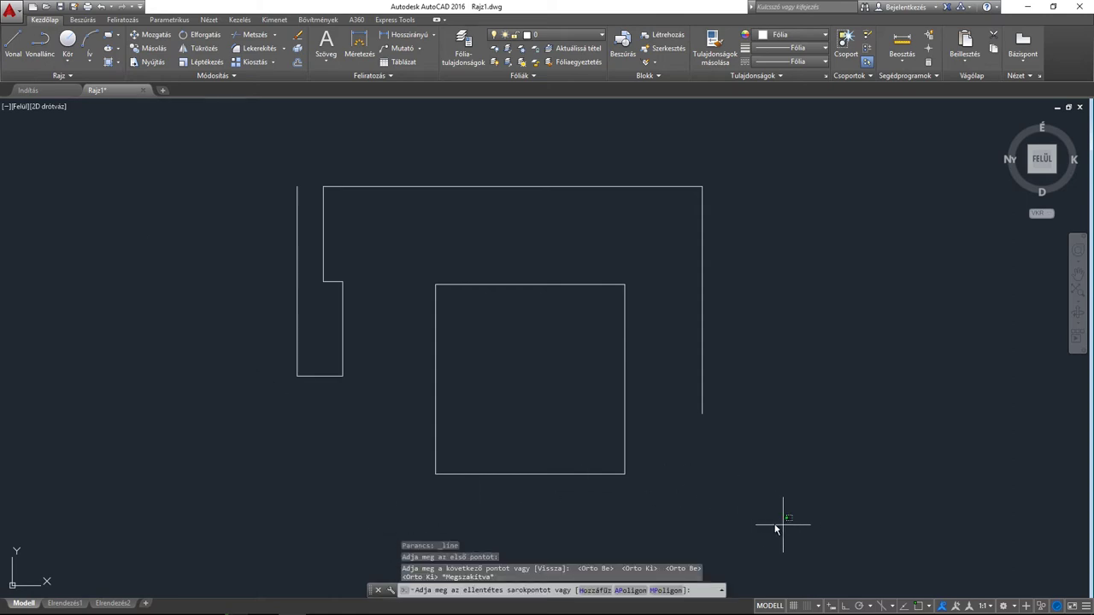
click(791, 519)
- Erase the stepped outline and square, turn on polar tracking, and place a line's first point
click(204, 147)
key(Delete)
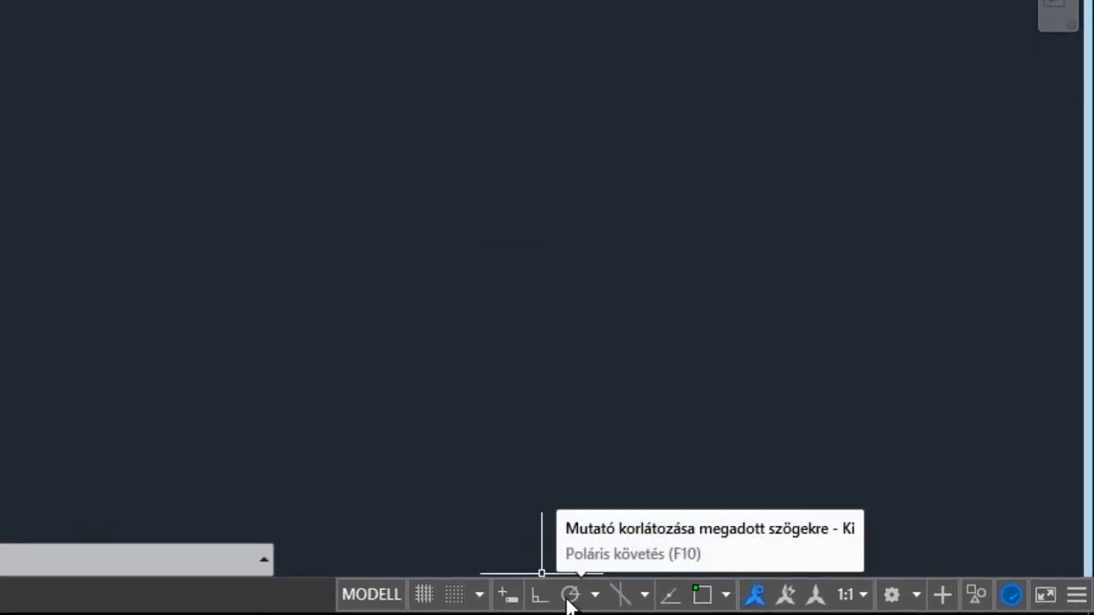
click(569, 595)
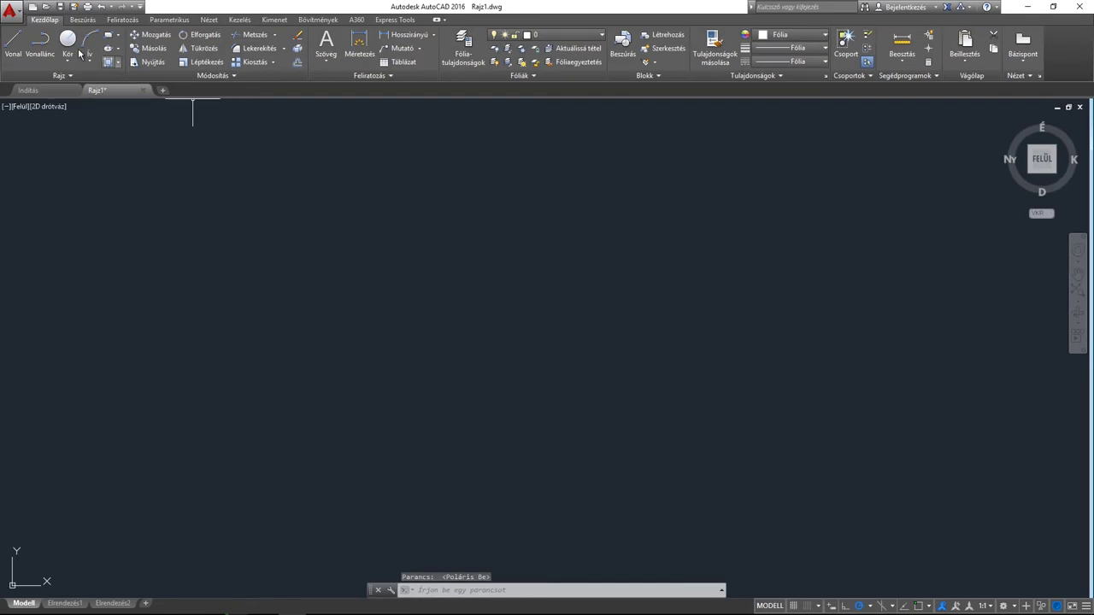
click(13, 47)
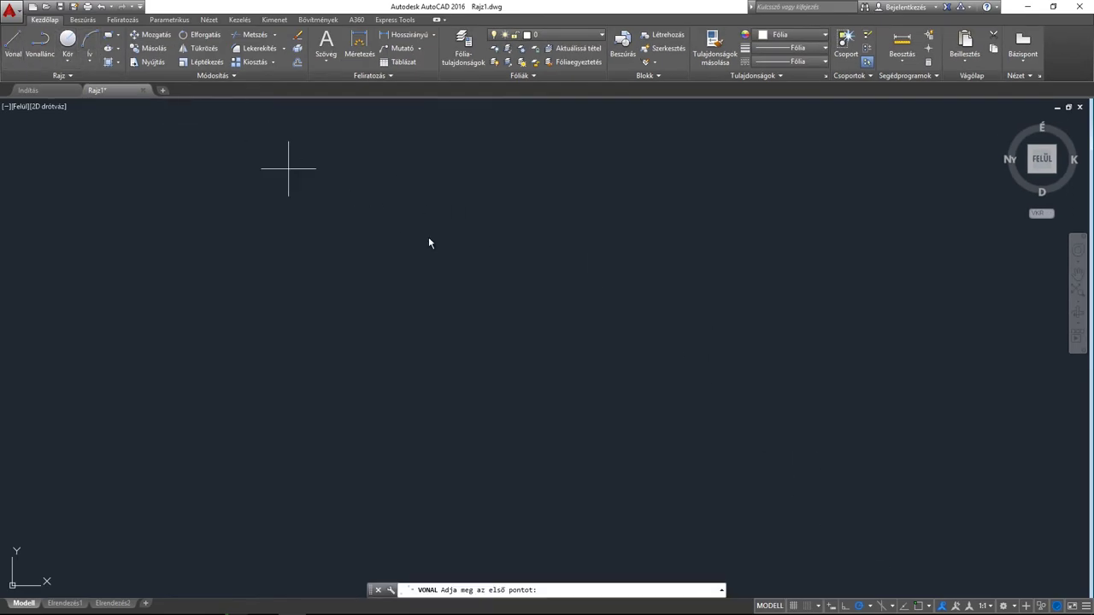
click(488, 394)
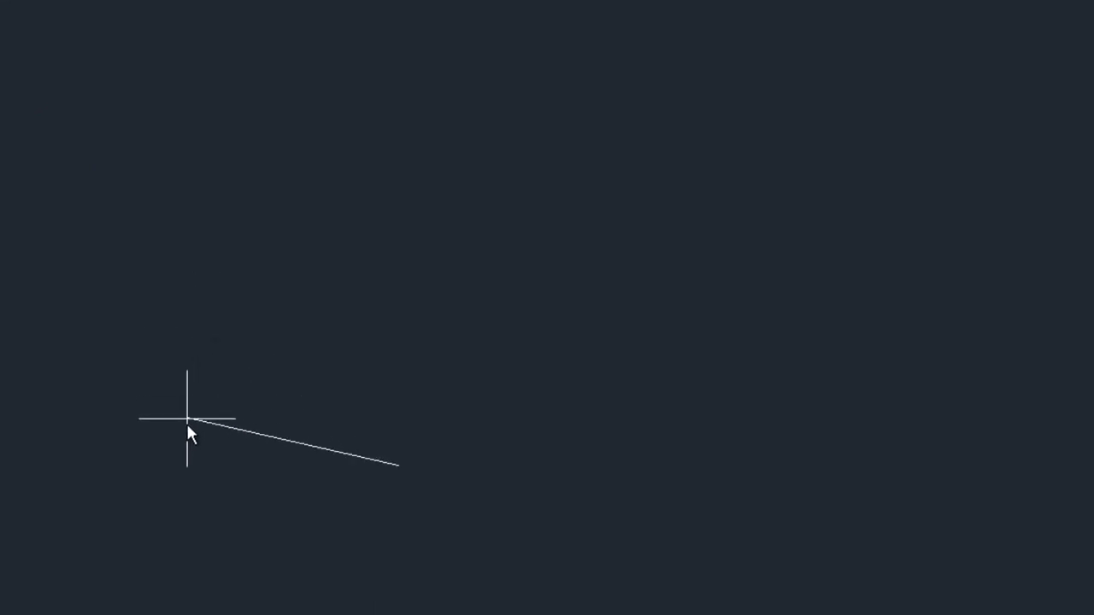
- Draw a four-segment zigzag along 45° polar tracking and end the line command
click(195, 262)
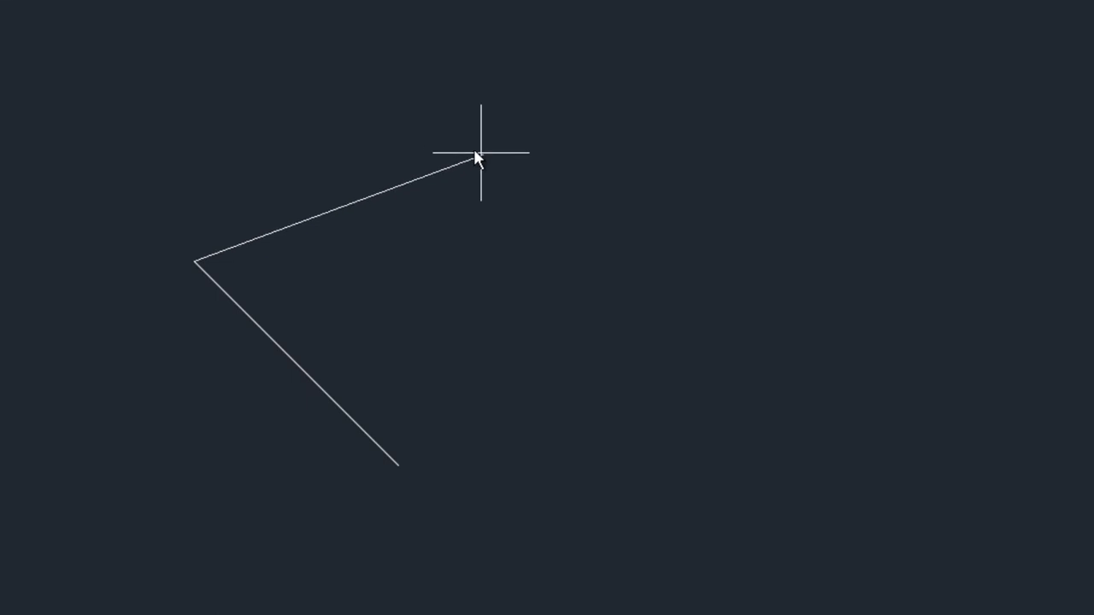
click(370, 88)
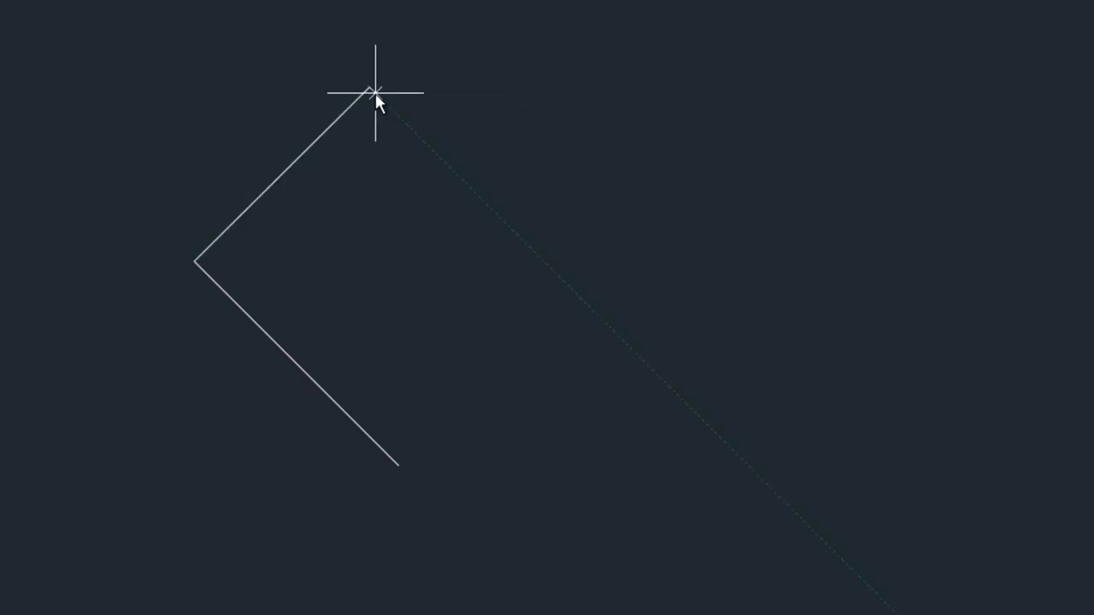
click(559, 276)
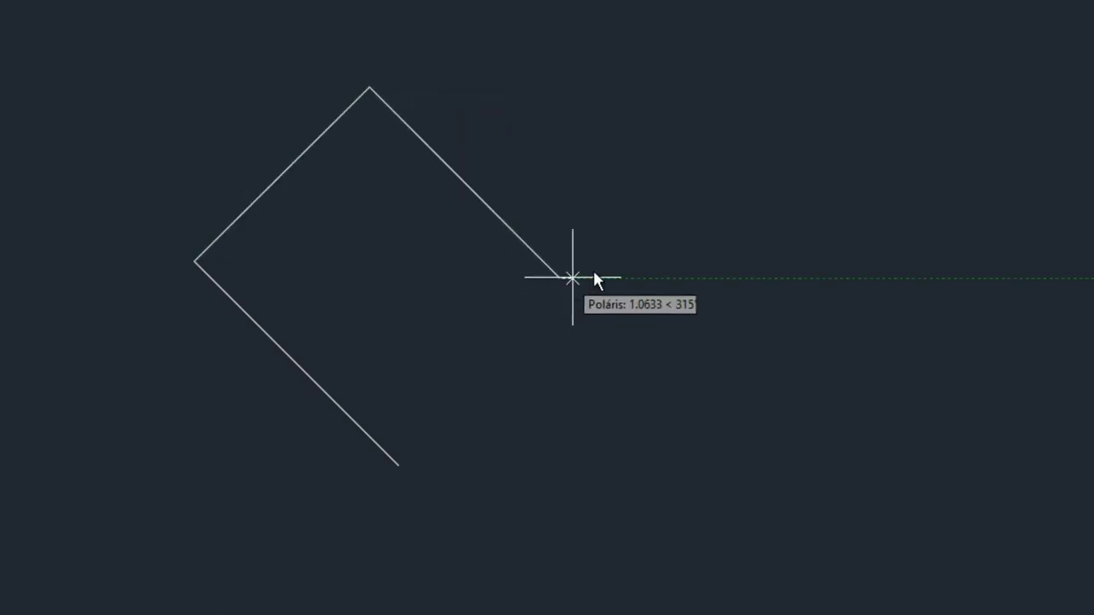
click(672, 168)
middle_drag(667, 171, 437, 23)
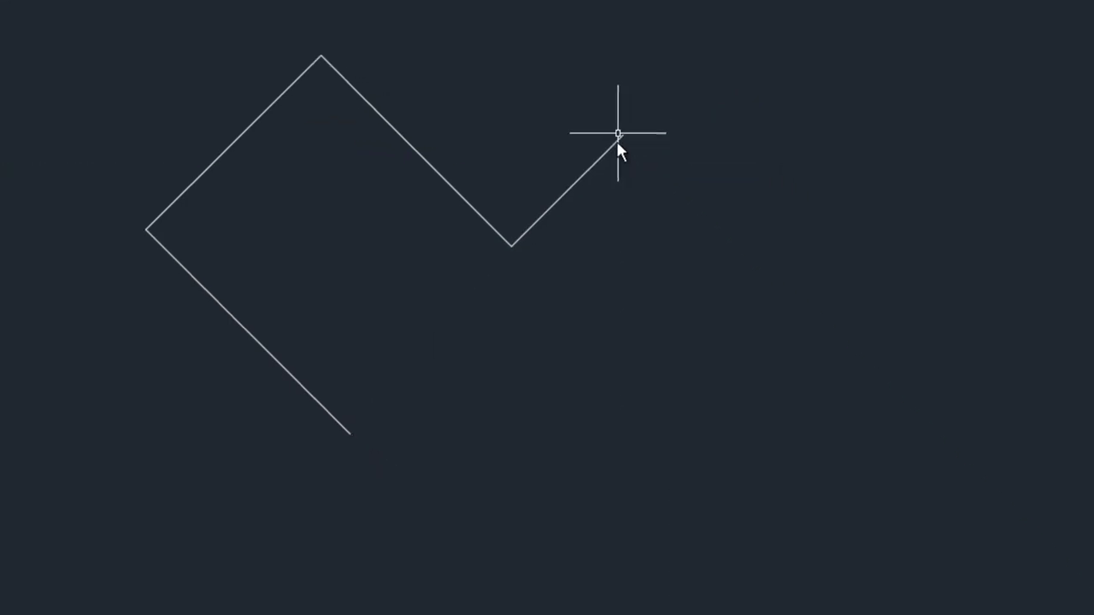
key(Escape)
click(340, 371)
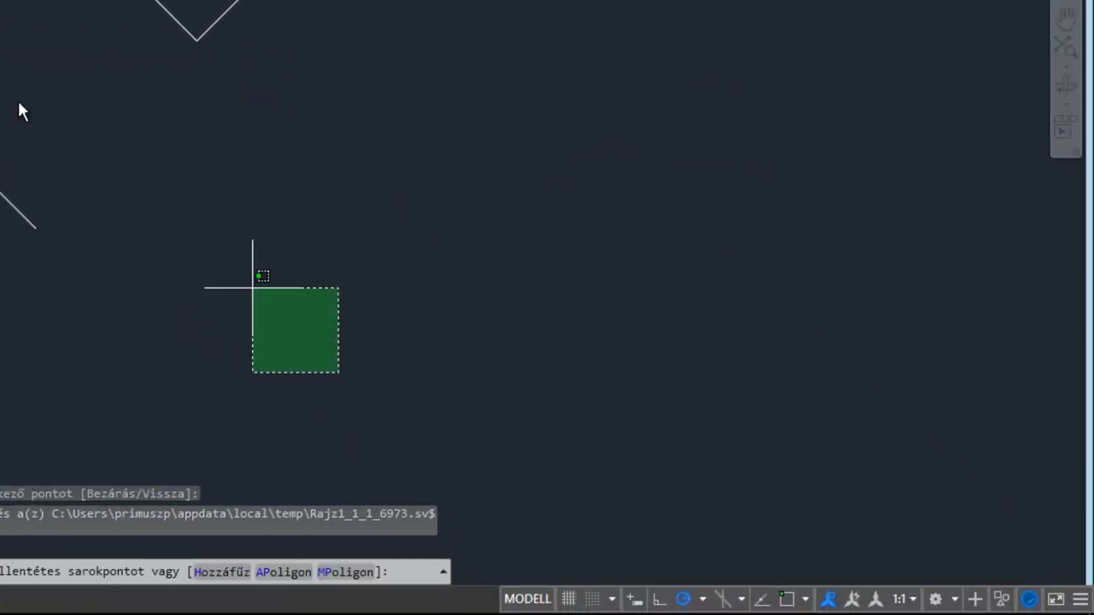
- Erase the zigzag, set polar tracking to 15° increments, and place a new line's first point
click(0, 0)
key(Delete)
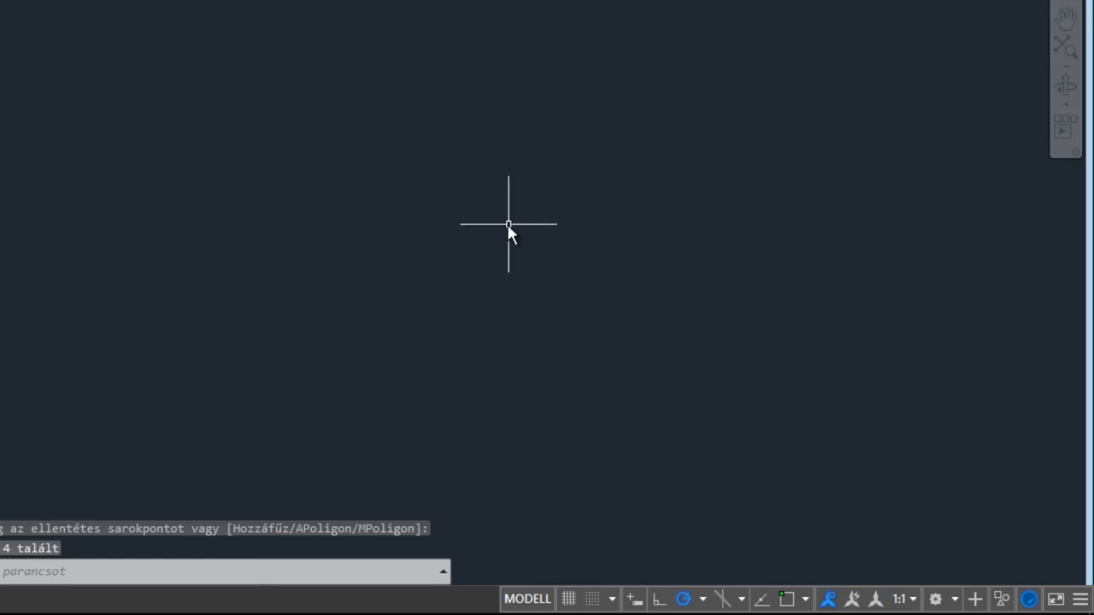
click(702, 599)
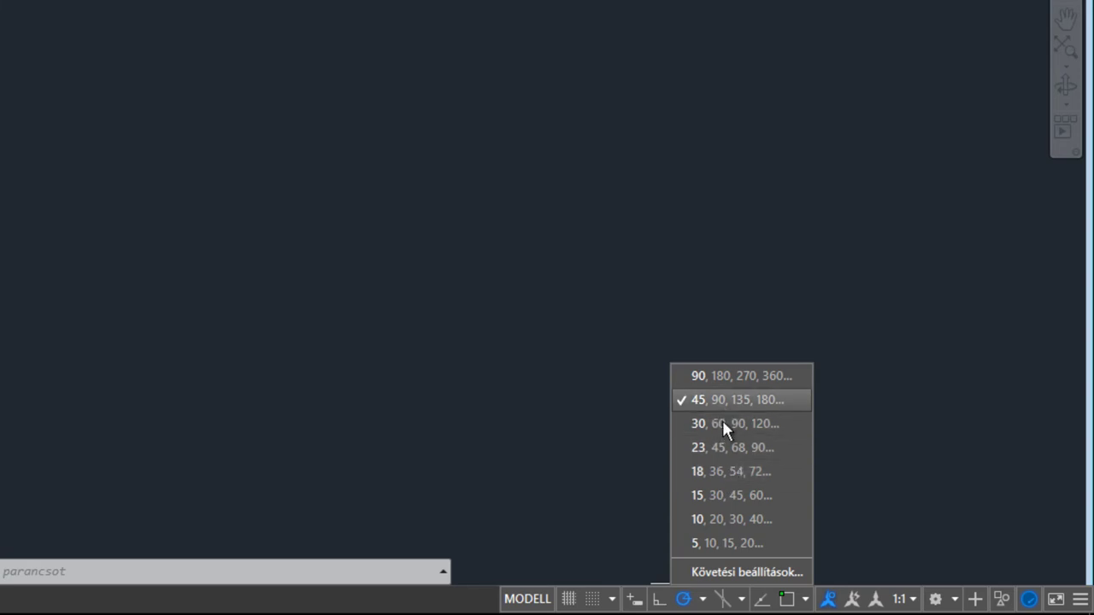
click(726, 495)
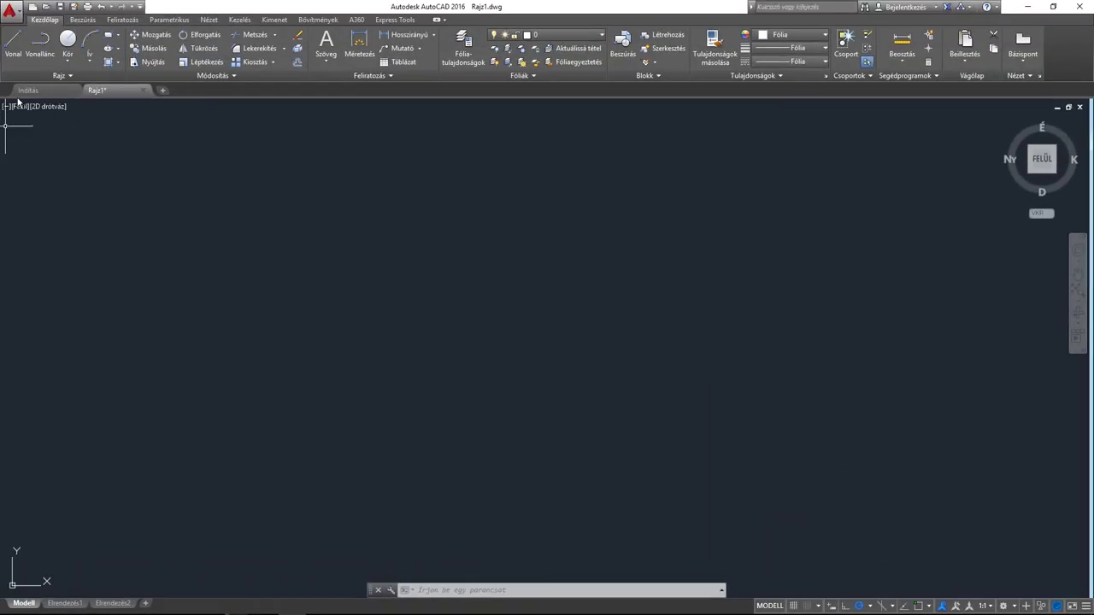
click(13, 42)
click(536, 395)
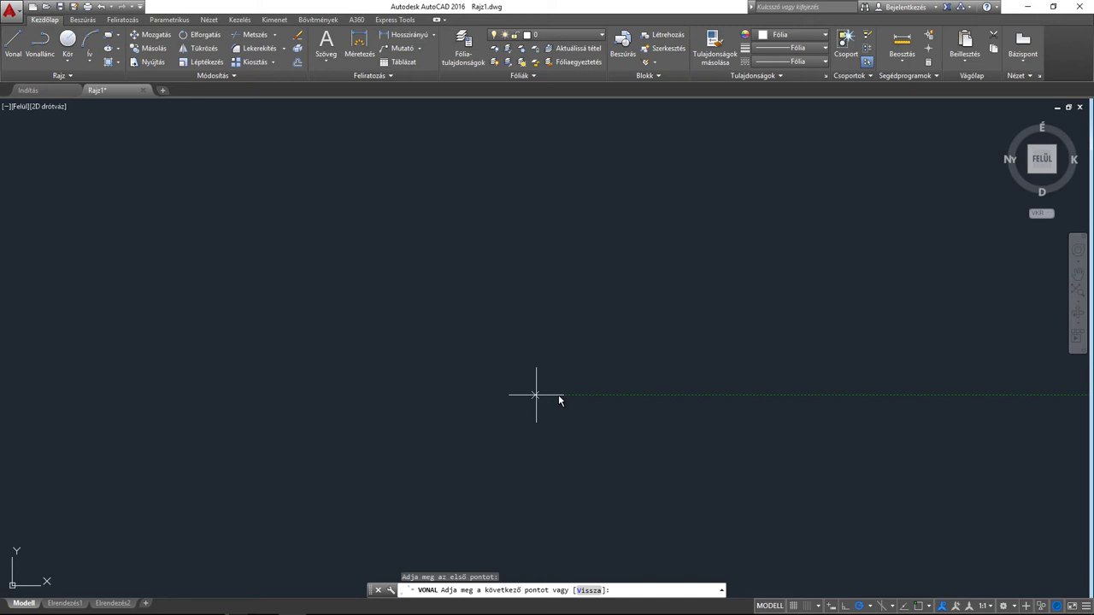
click(660, 395)
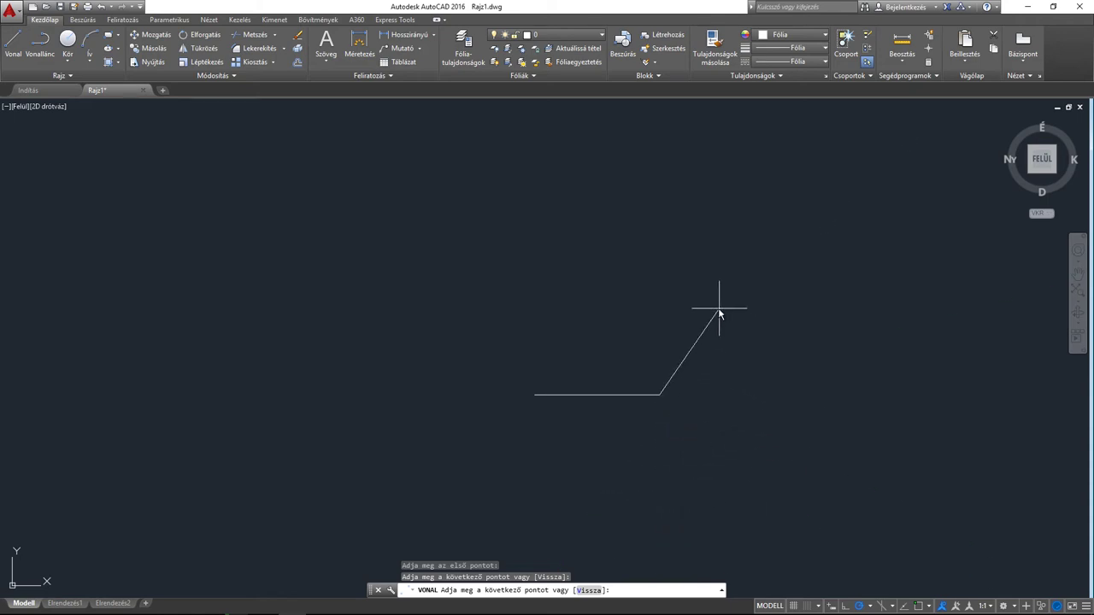
key(Escape)
click(701, 453)
click(531, 329)
key(Delete)
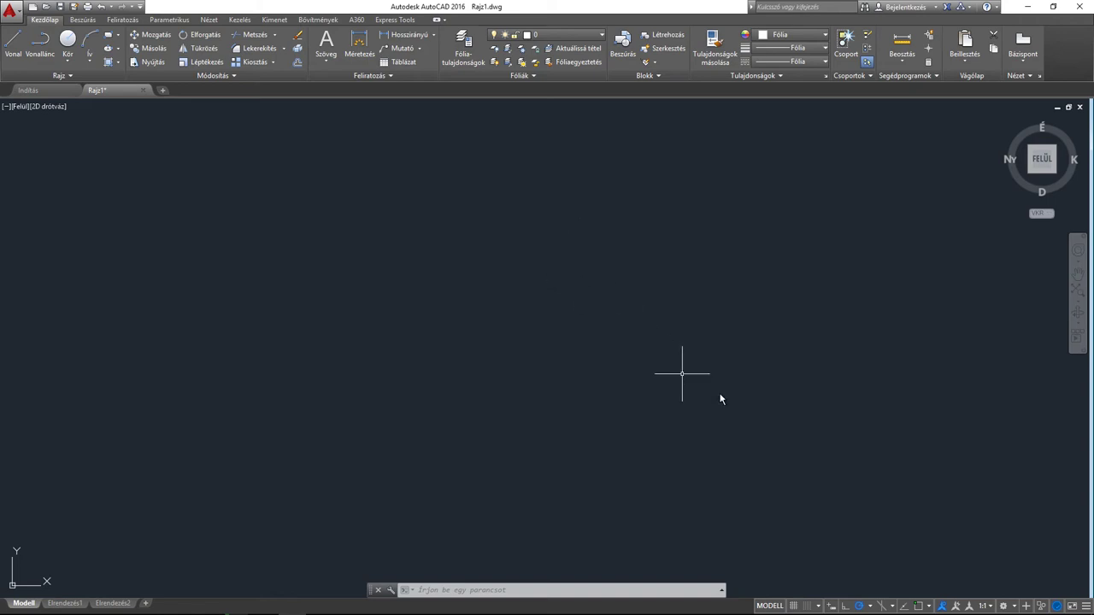
click(869, 606)
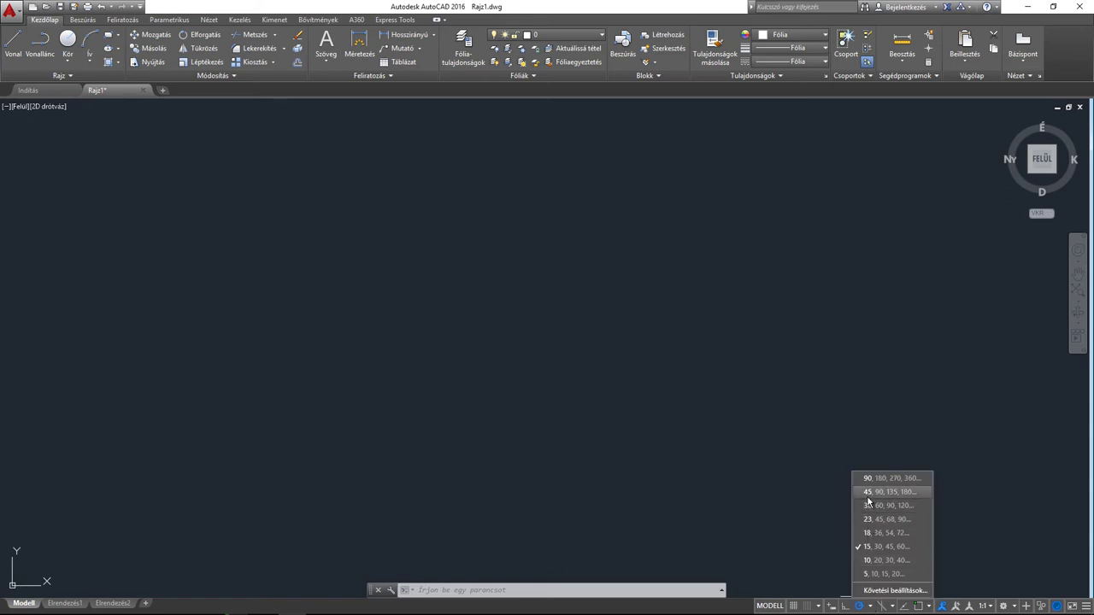
- Set polar tracking to 45° and draw a closed diamond of four 100-unit sides
click(867, 494)
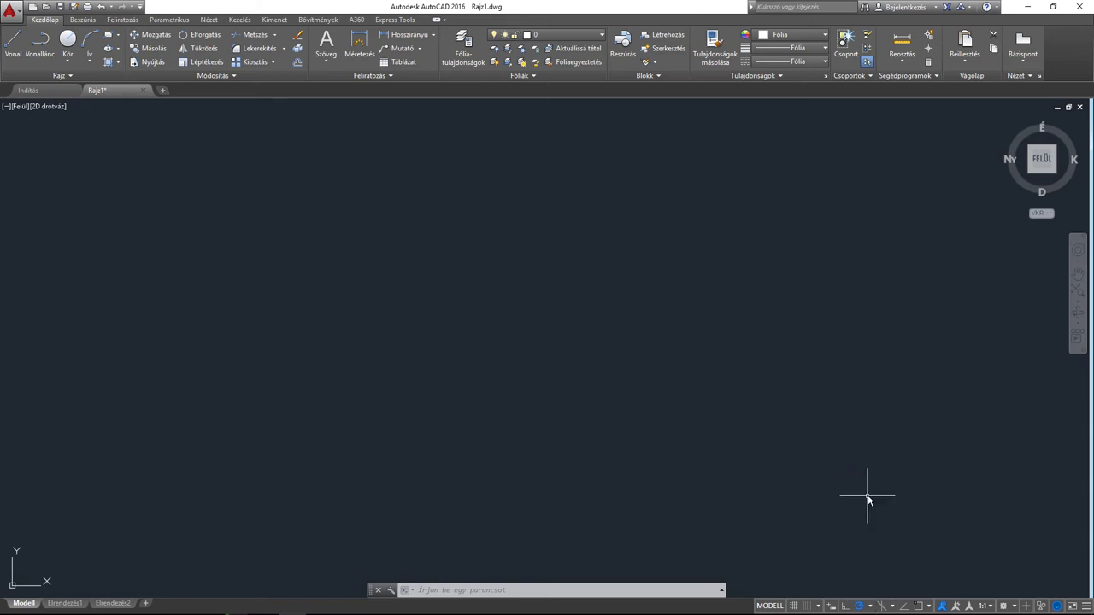
click(14, 54)
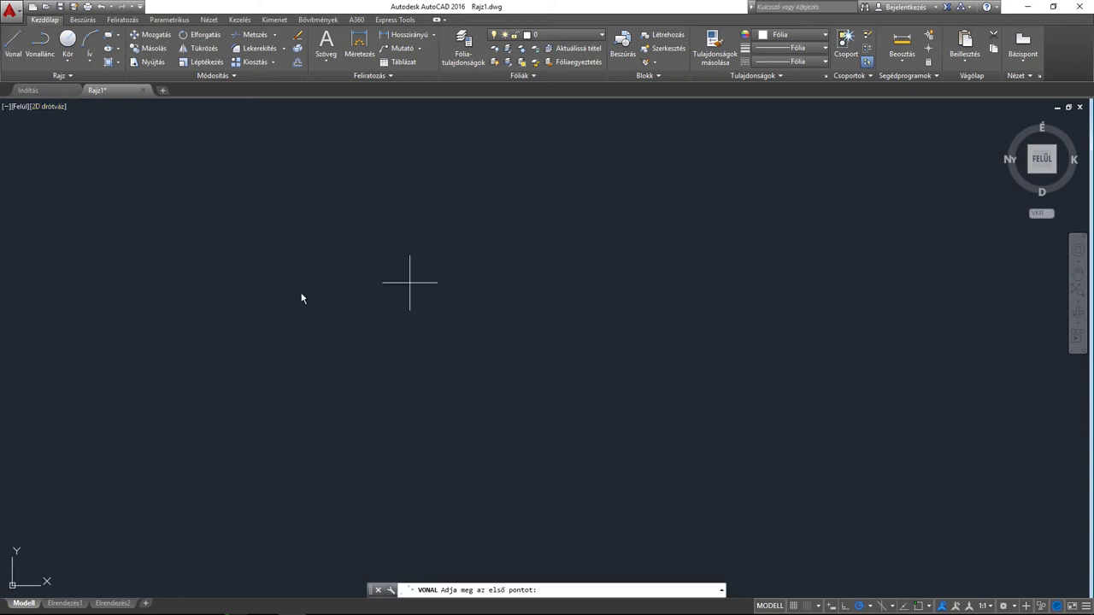
click(419, 374)
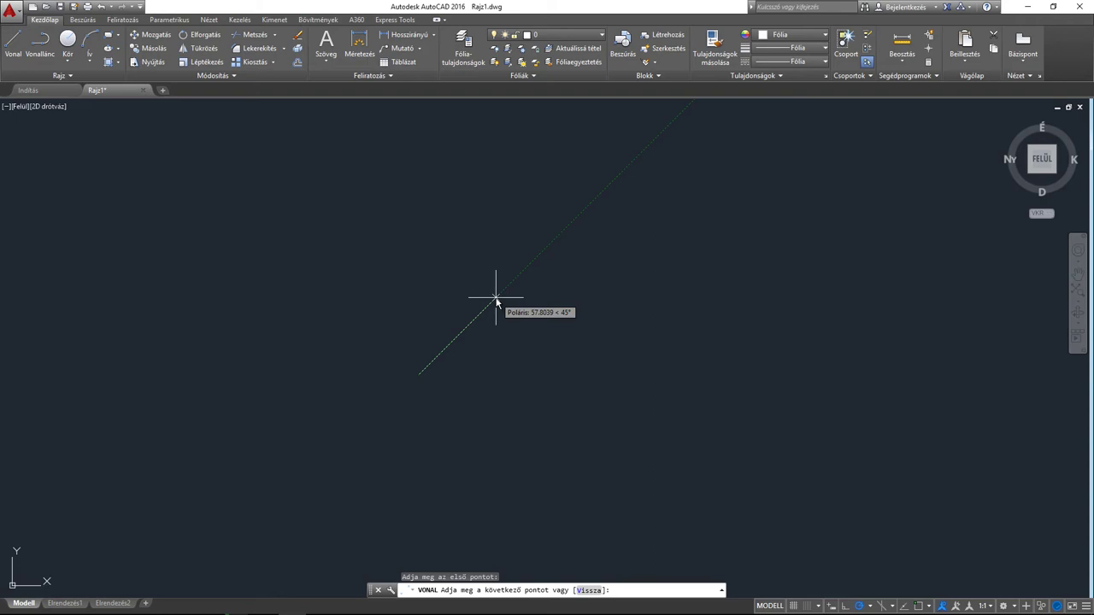
text(100)
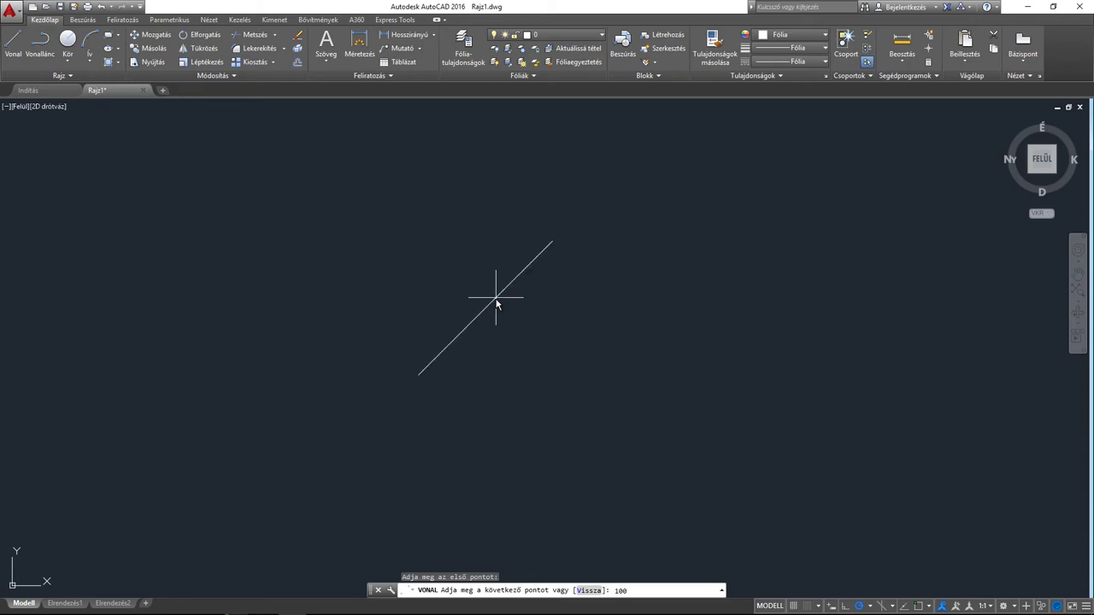
key(Return)
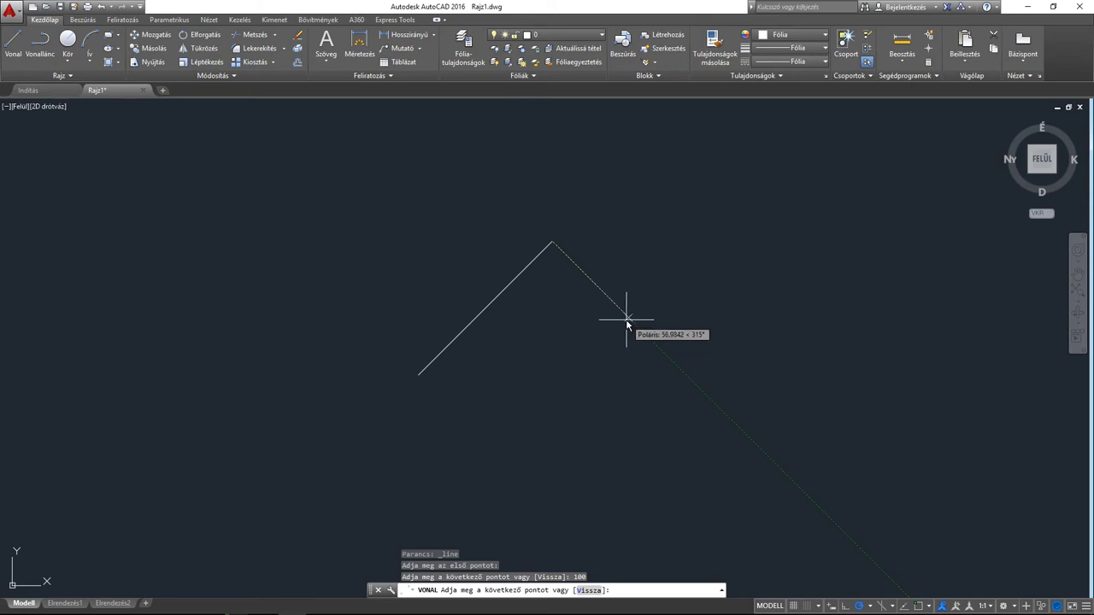
text(100)
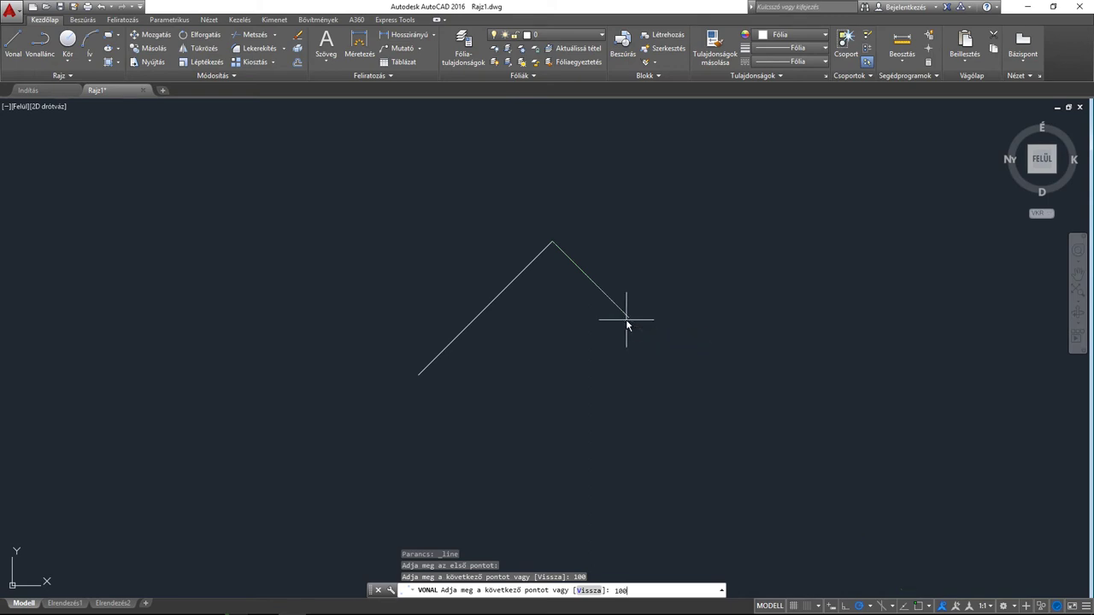
key(Return)
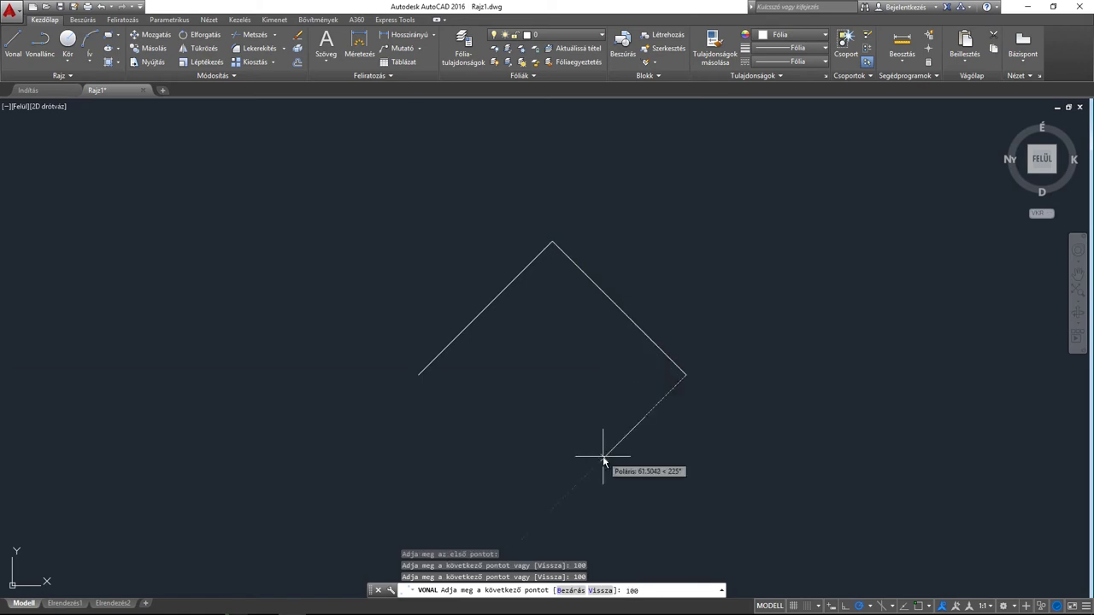
key(Return)
middle_drag(531, 481, 546, 427)
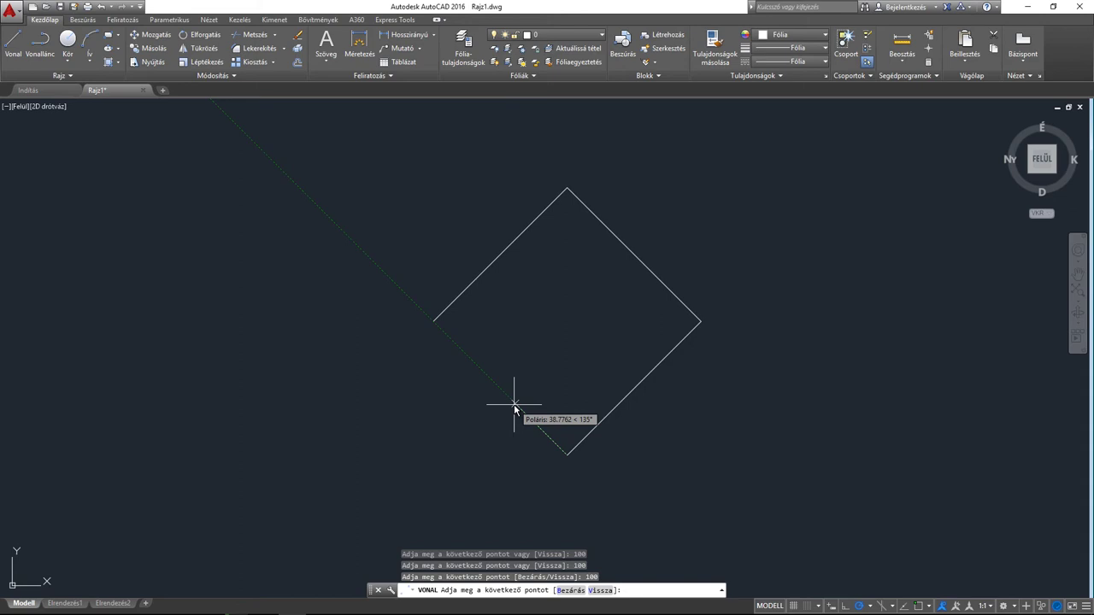
text(100)
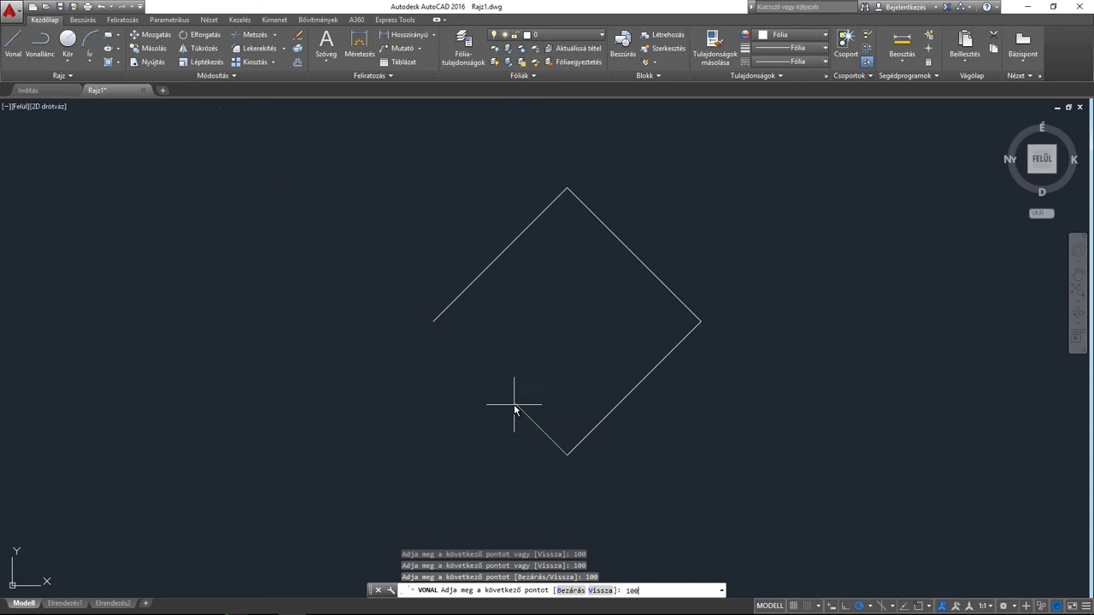
key(Return)
key(Return)
- Window-select the diamond's two right edges
scroll(458, 330, up, 4)
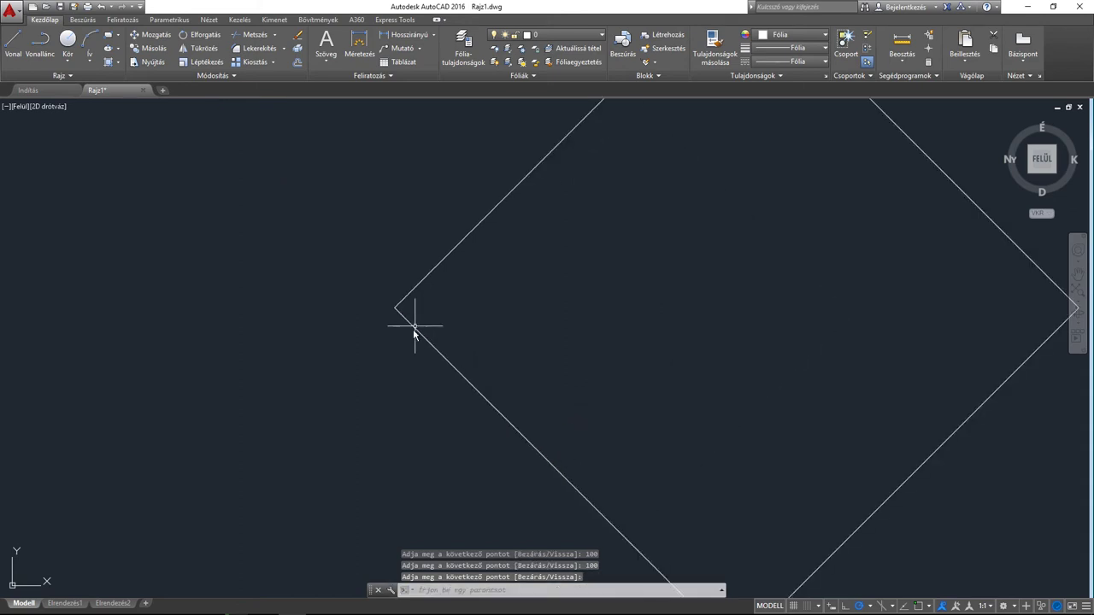
middle_drag(386, 310, 436, 299)
click(437, 297)
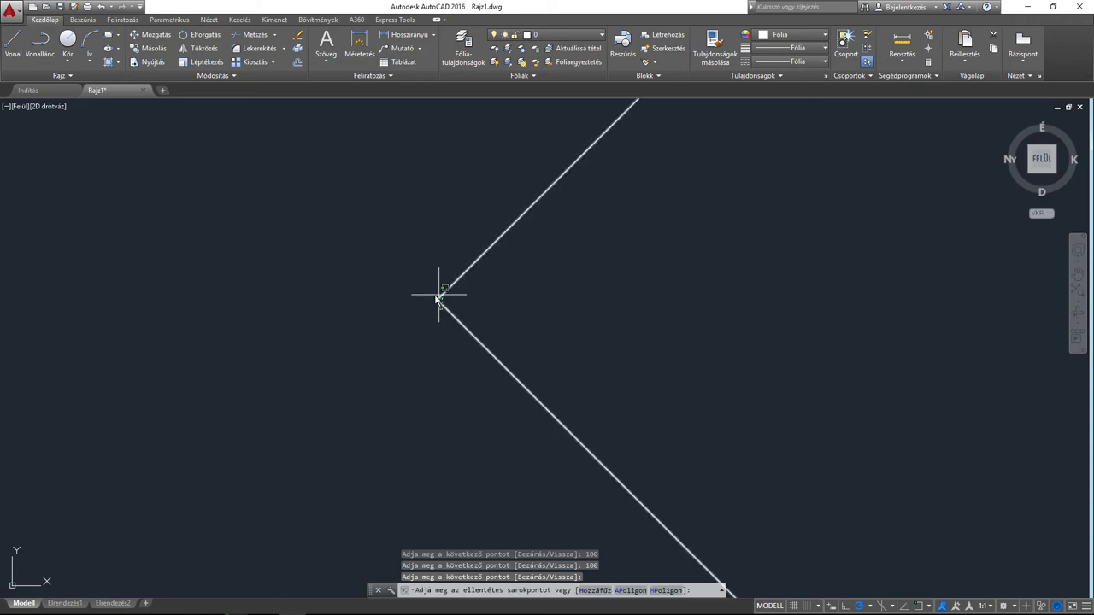
scroll(410, 315, down, 3)
key(Escape)
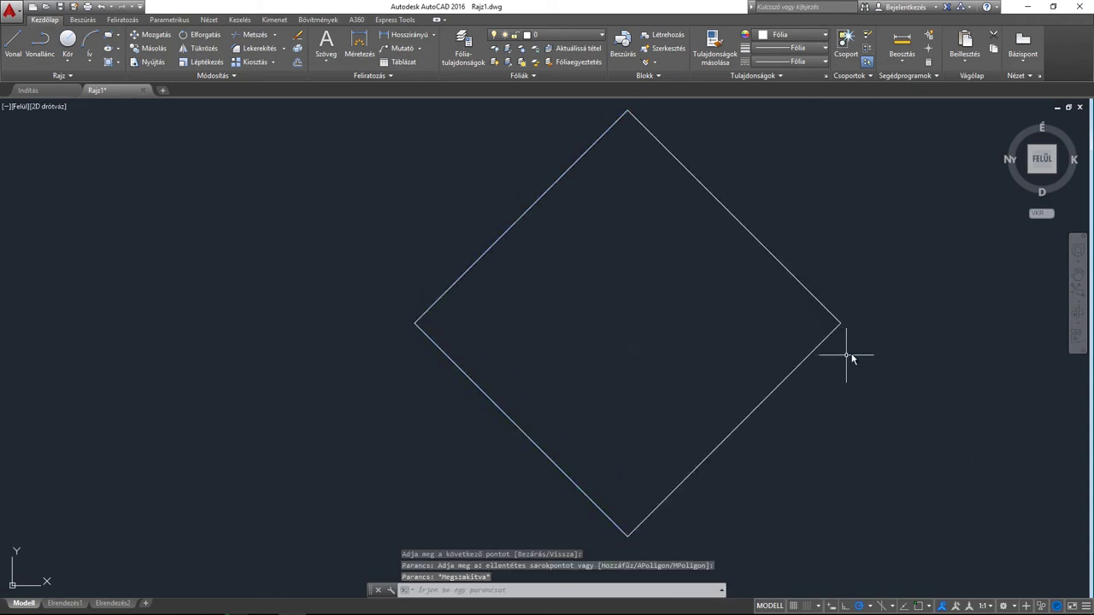
click(855, 346)
click(836, 307)
- Select and then clear the left edges, recenter the diamond, and turn on Object Snap
click(439, 337)
click(386, 302)
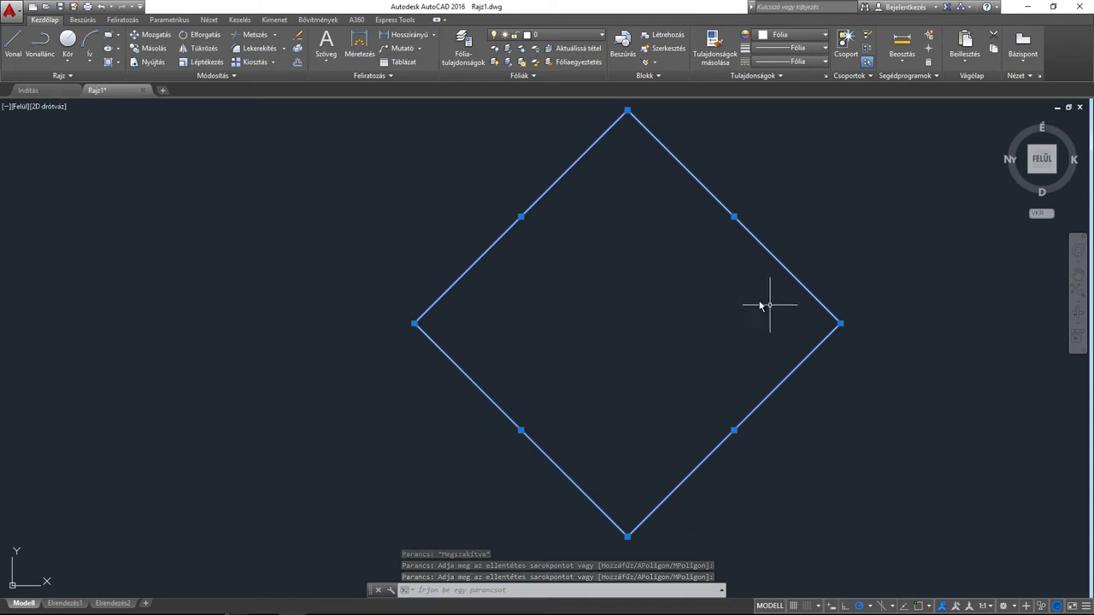
key(Escape)
middle_drag(762, 320, 649, 317)
scroll(625, 265, down, 2)
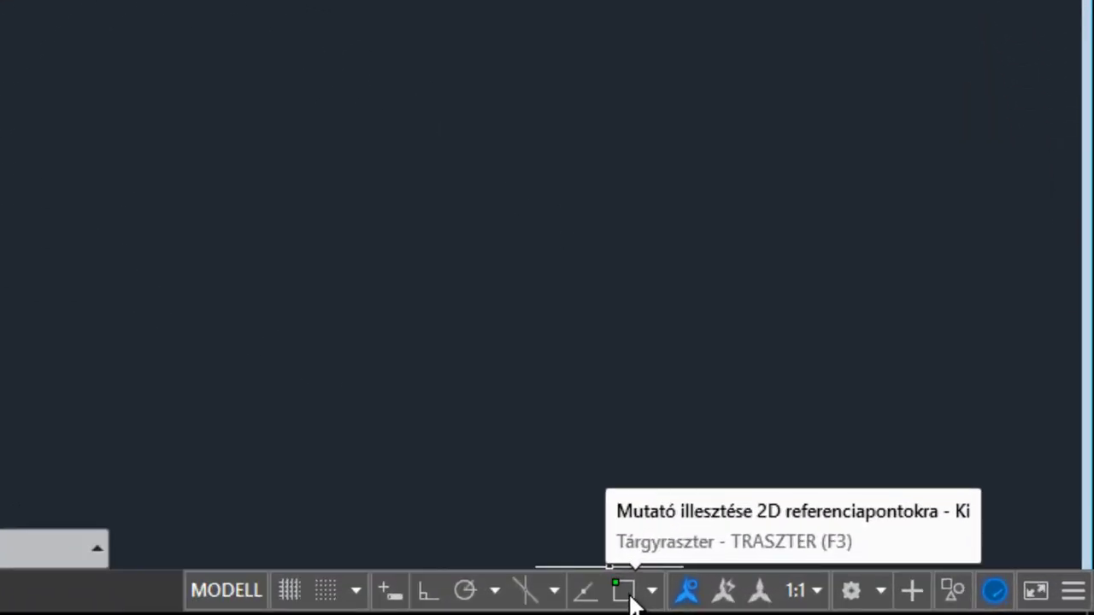
click(630, 600)
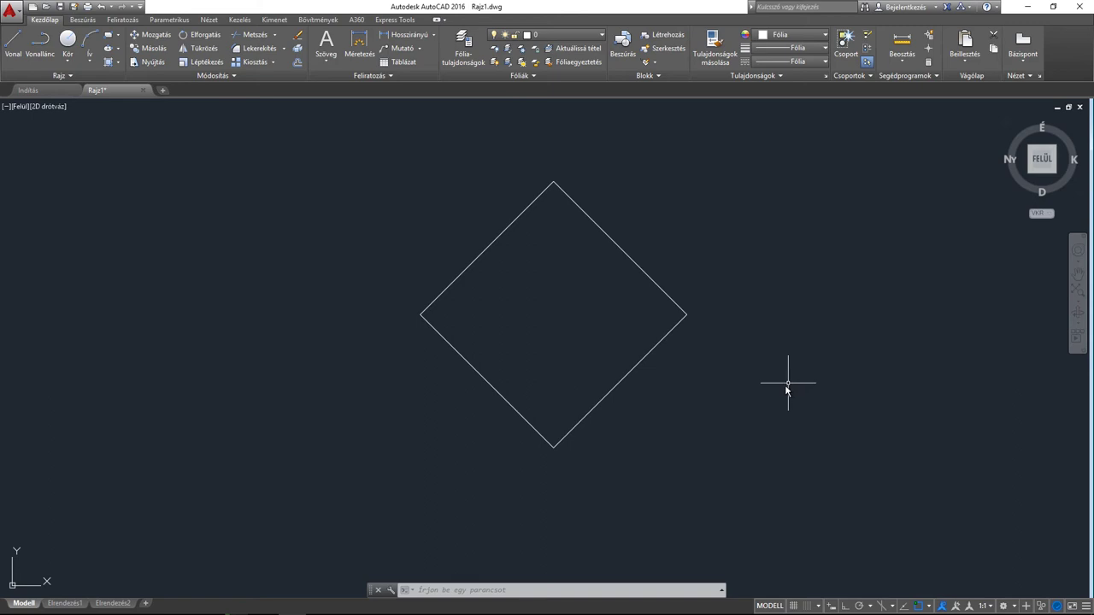
- Draw a line from left of the diamond to the midpoint of its upper-left edge
click(14, 56)
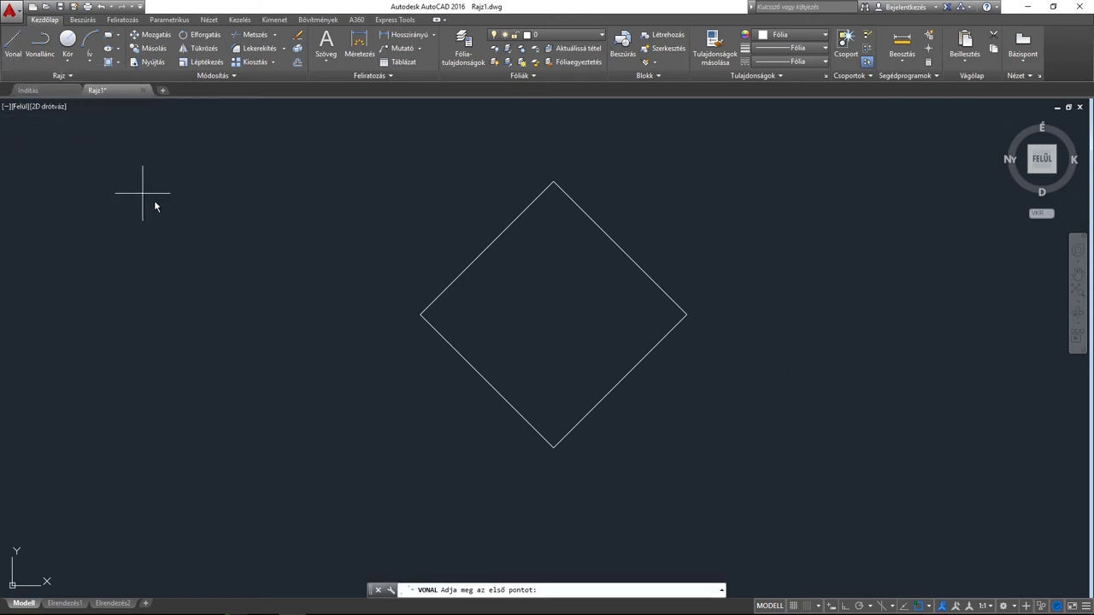
click(308, 228)
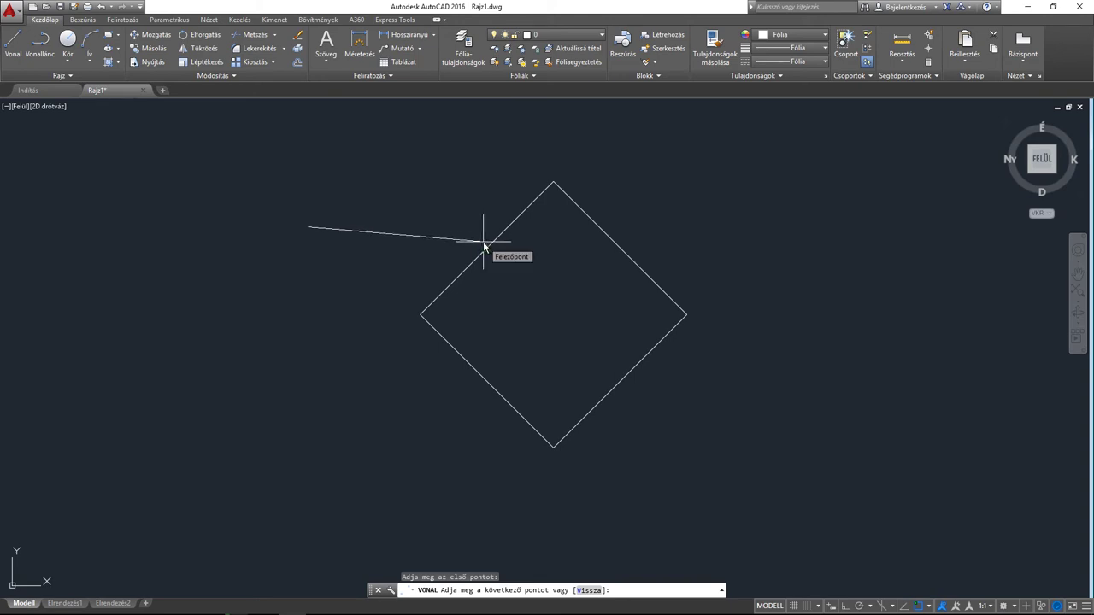
click(483, 246)
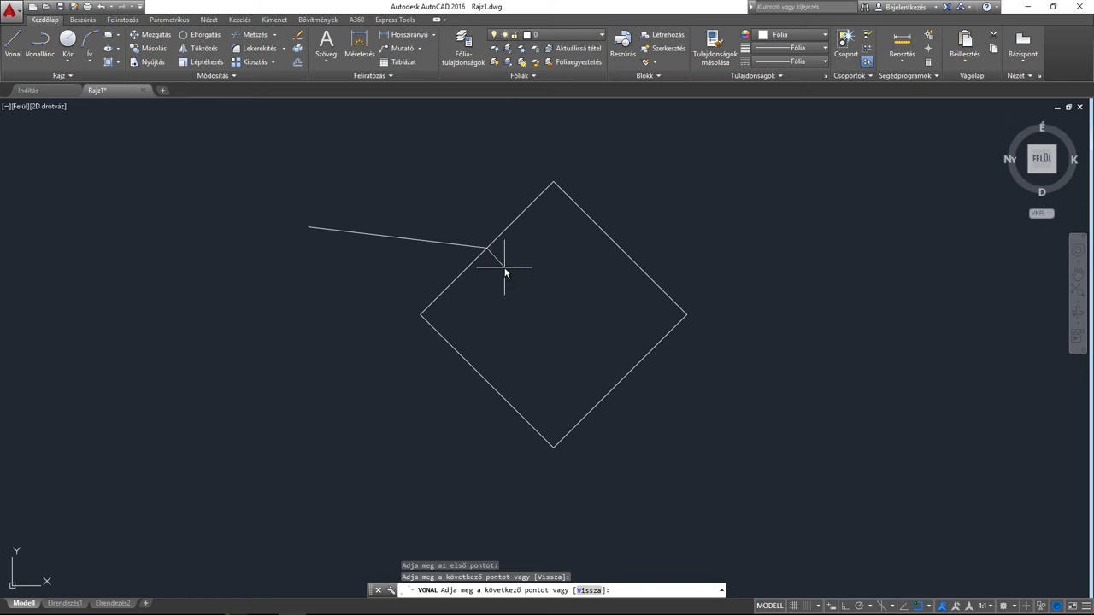
key(Return)
scroll(481, 237, up, 5)
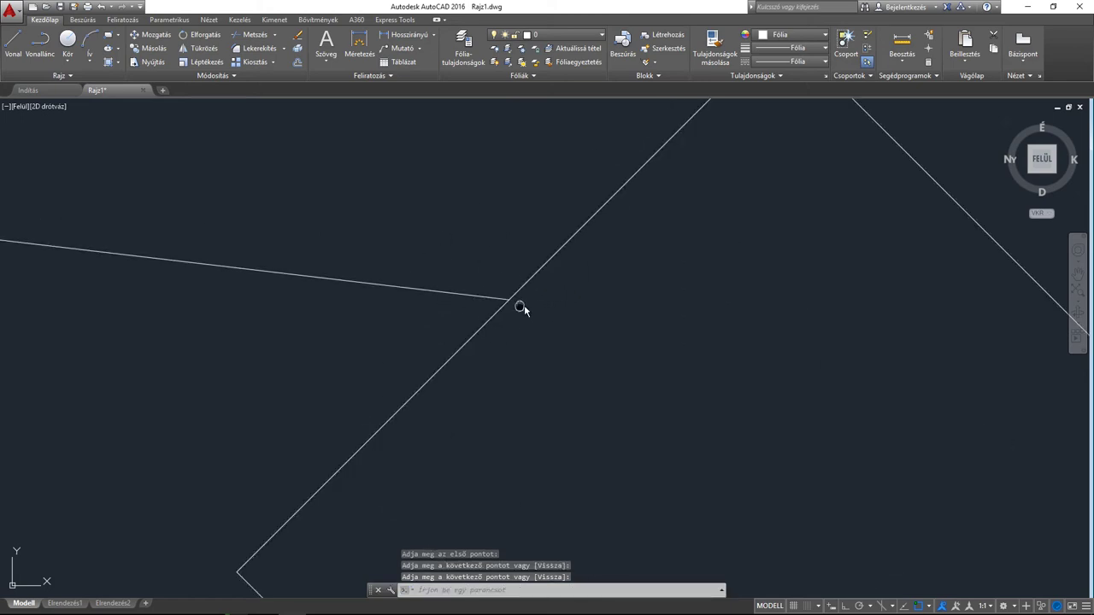
middle_drag(366, 293, 427, 293)
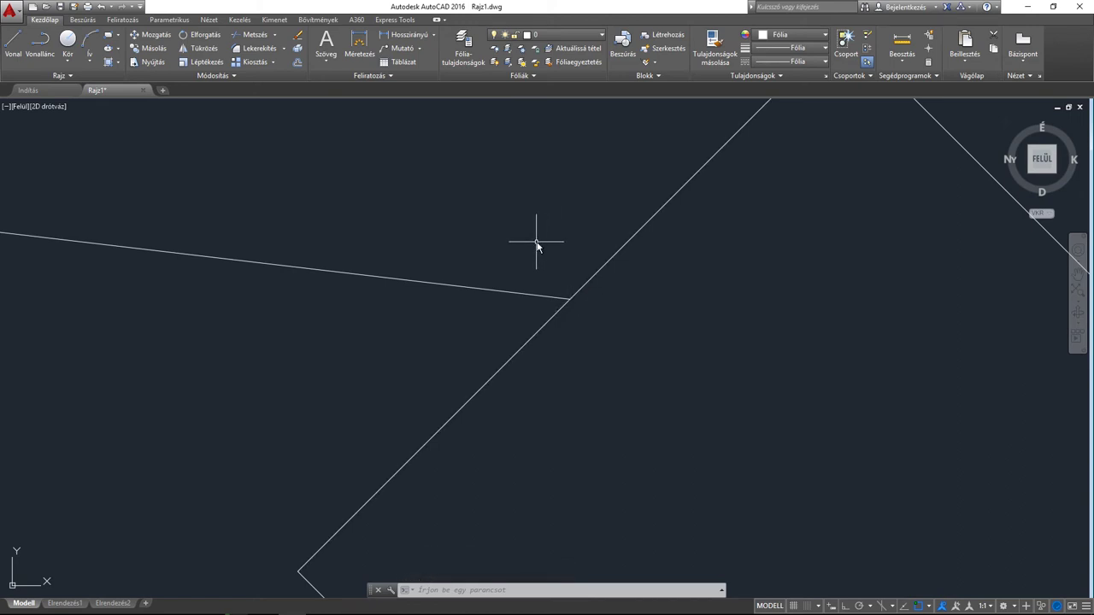
scroll(537, 246, down, 3)
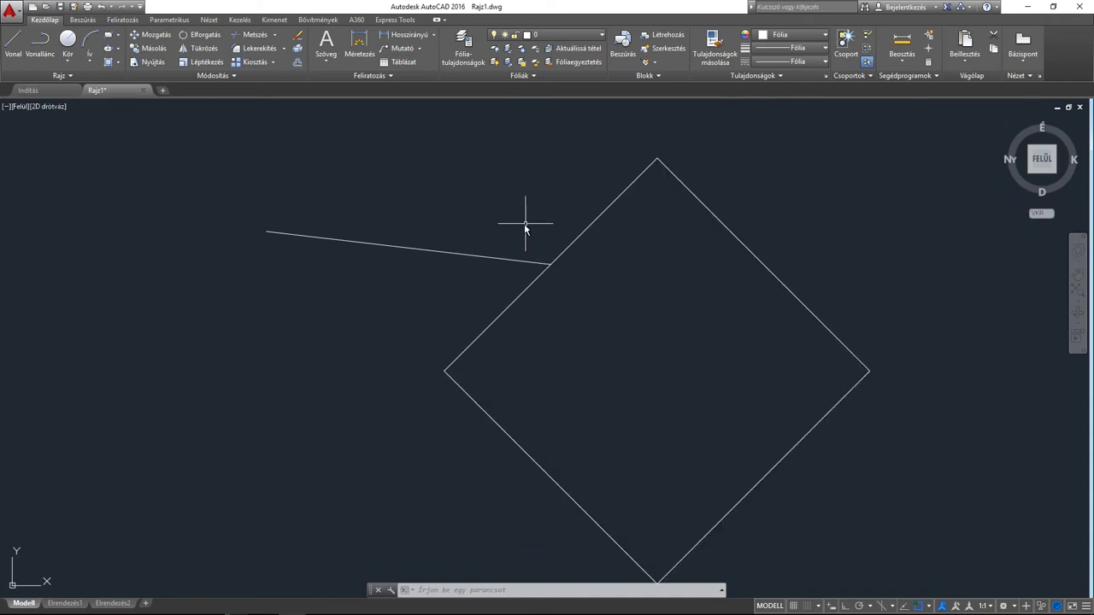
- Delete that line and begin a selection window around the diamond
click(513, 260)
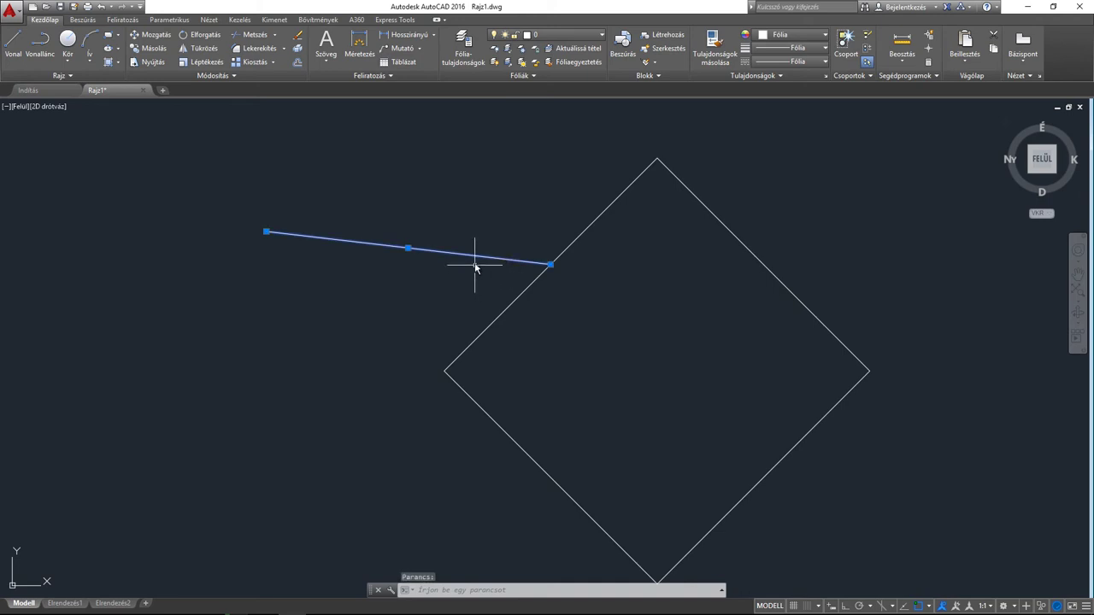
key(Delete)
scroll(482, 282, down, 2)
click(797, 497)
- Erase the diamond, then draw a first diagonal line using the VO command
click(470, 251)
key(Delete)
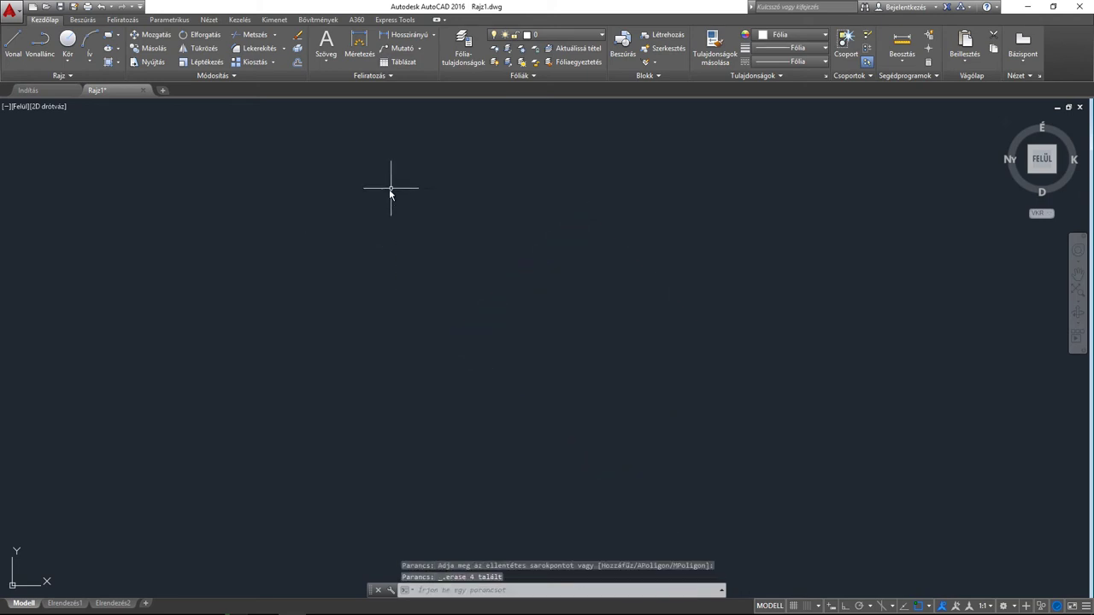
text(vo)
key(Return)
click(354, 211)
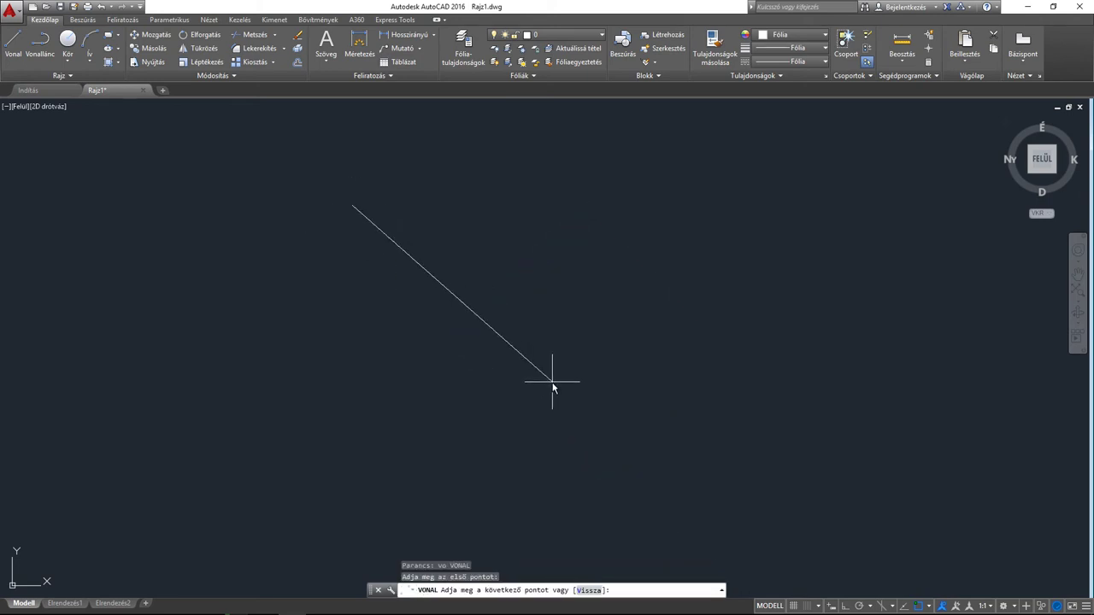
click(553, 382)
key(Return)
middle_drag(522, 311, 535, 340)
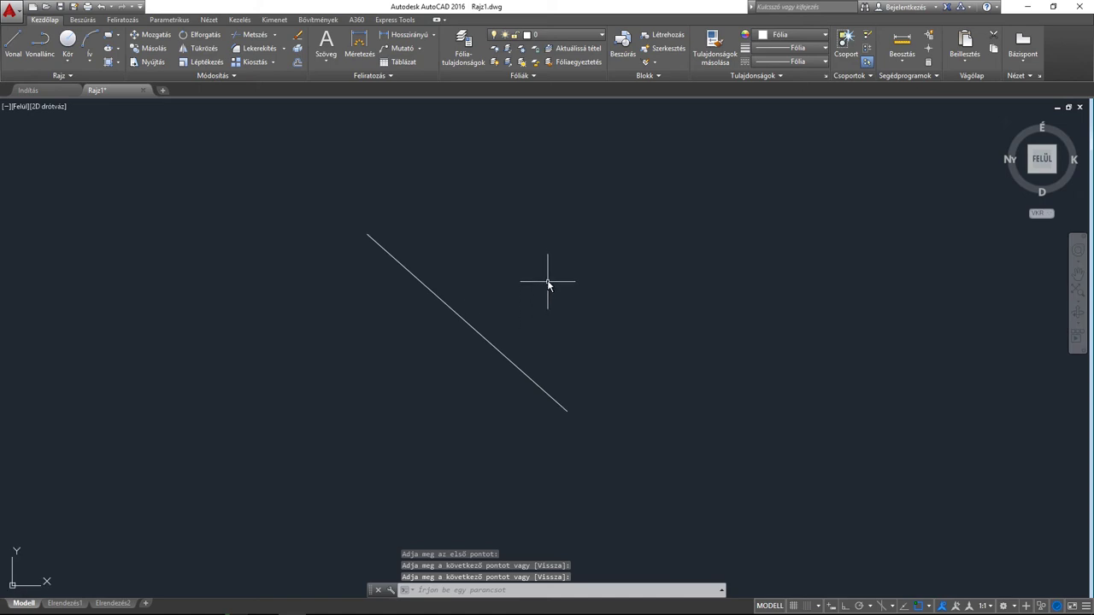
- Add two more lines snapped to the existing endpoints to close the triangle
key(Return)
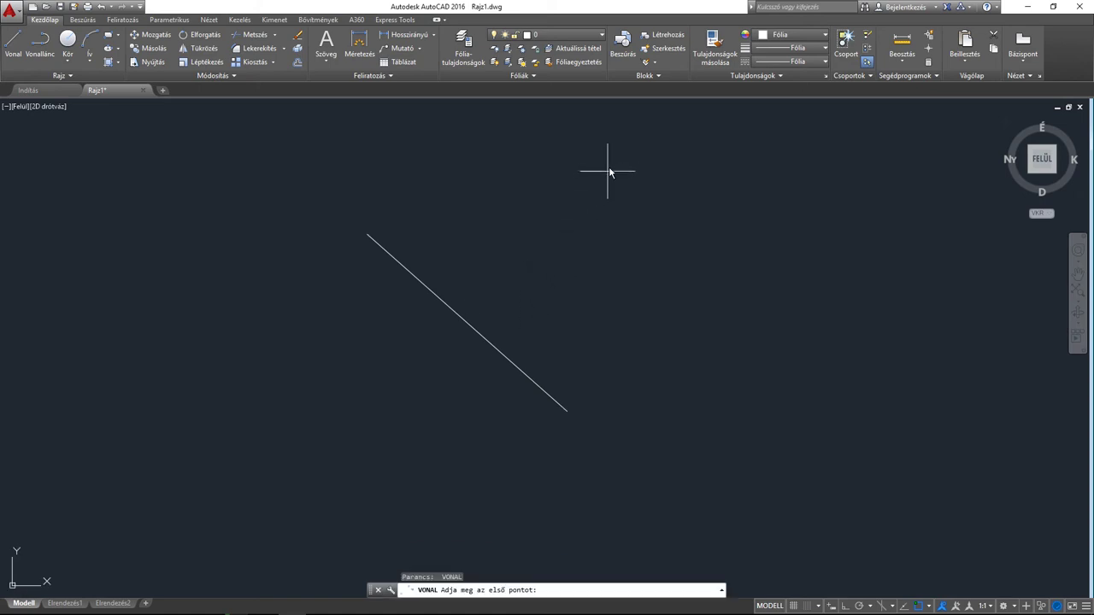
click(611, 164)
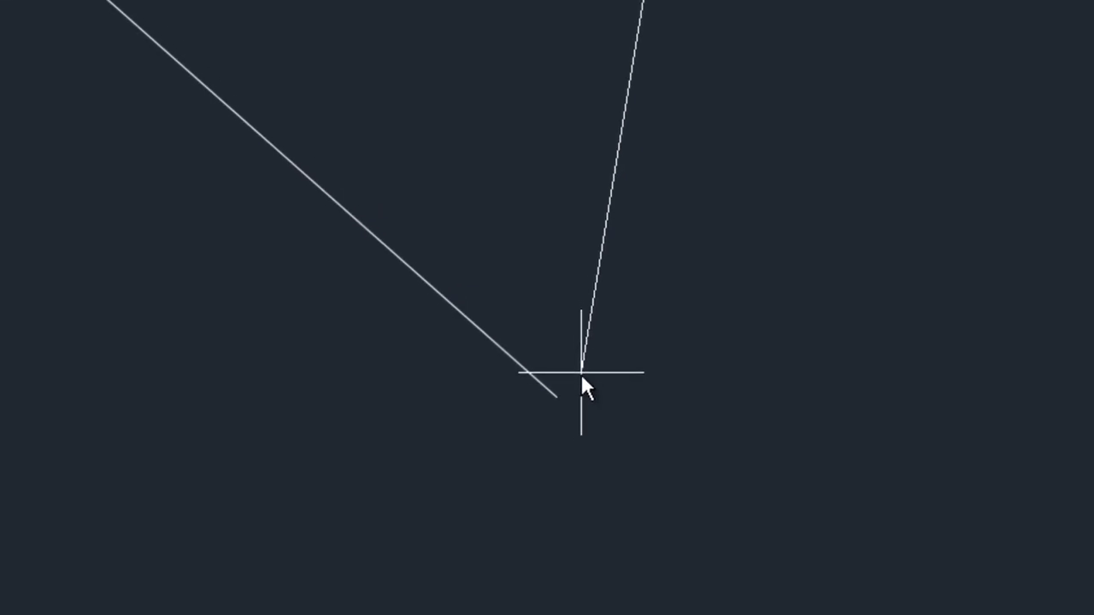
click(566, 386)
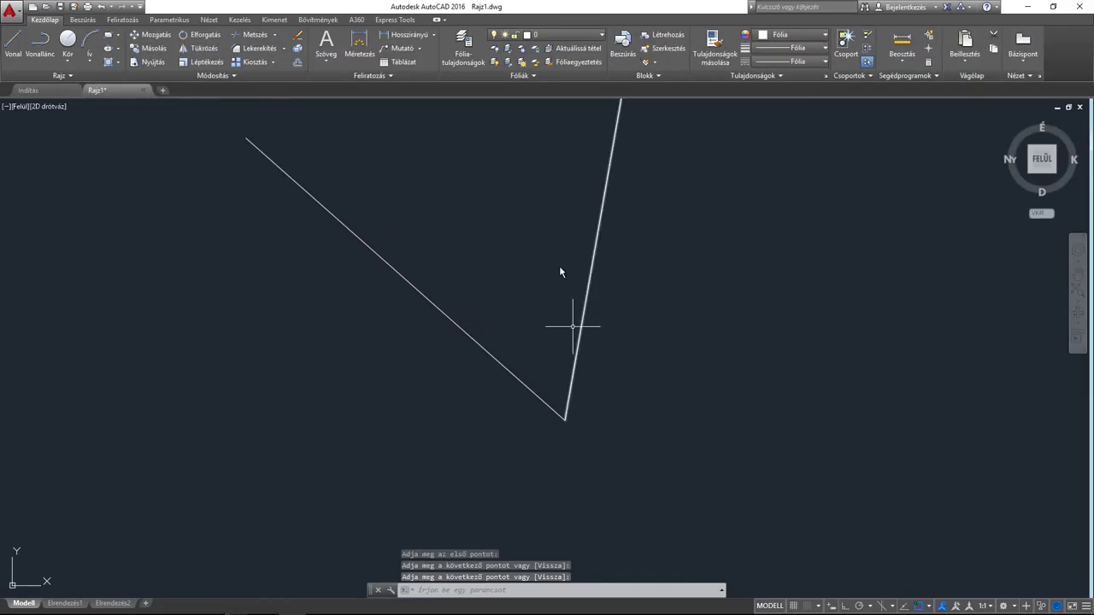
scroll(572, 325, down, 2)
key(Return)
key(Return)
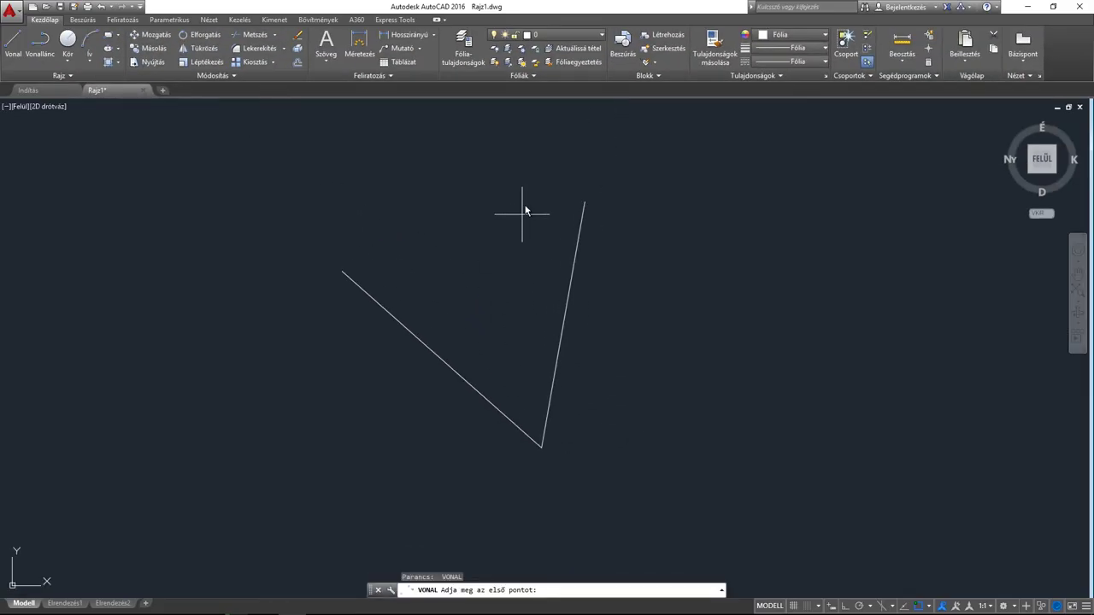
click(582, 202)
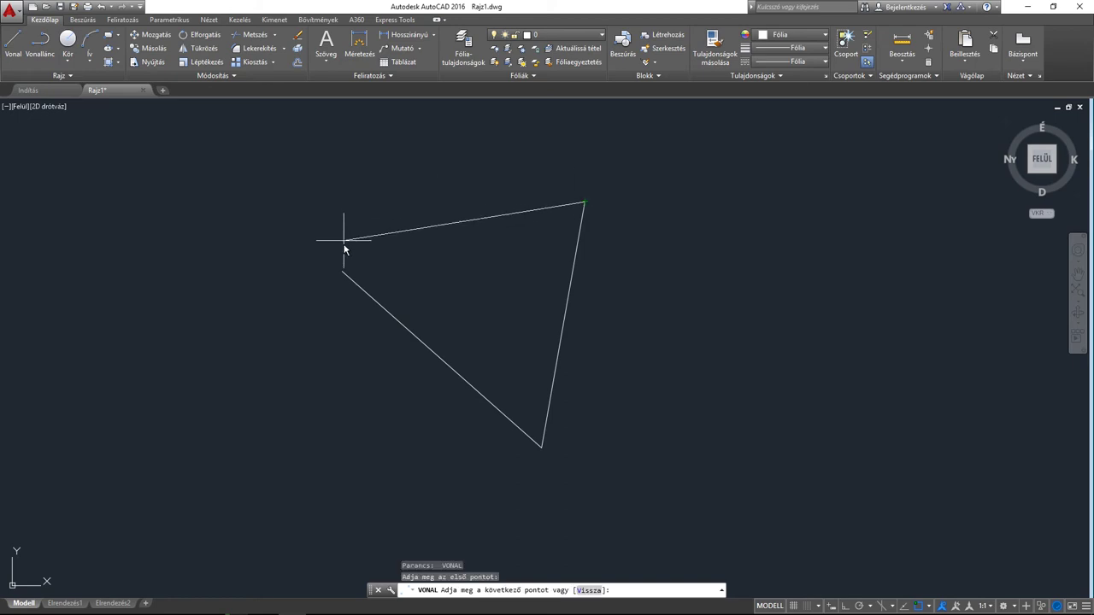
click(340, 270)
key(Return)
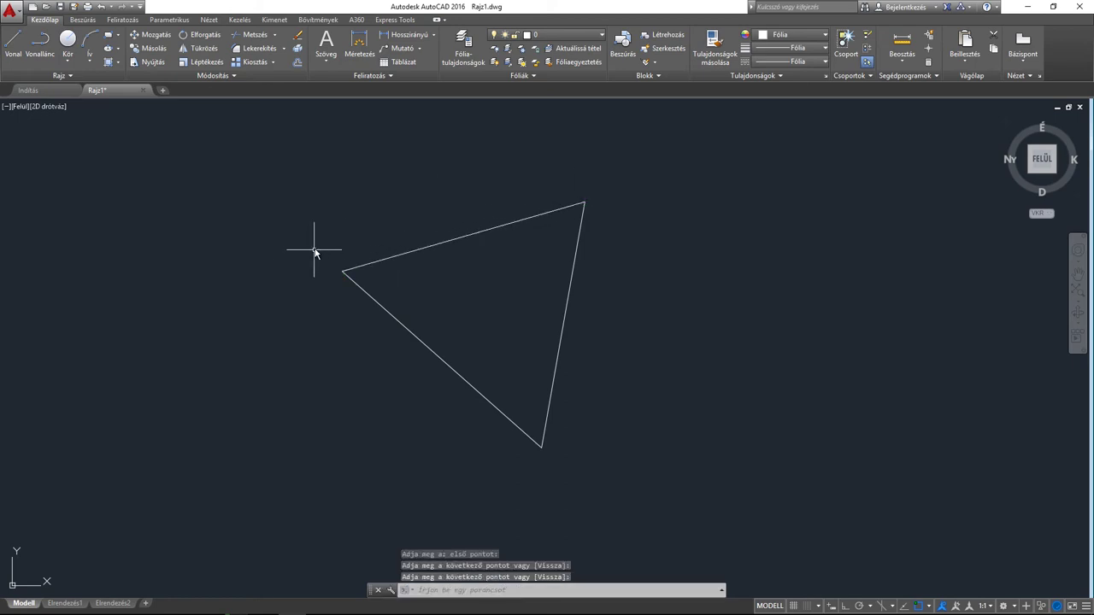
middle_drag(347, 235, 412, 229)
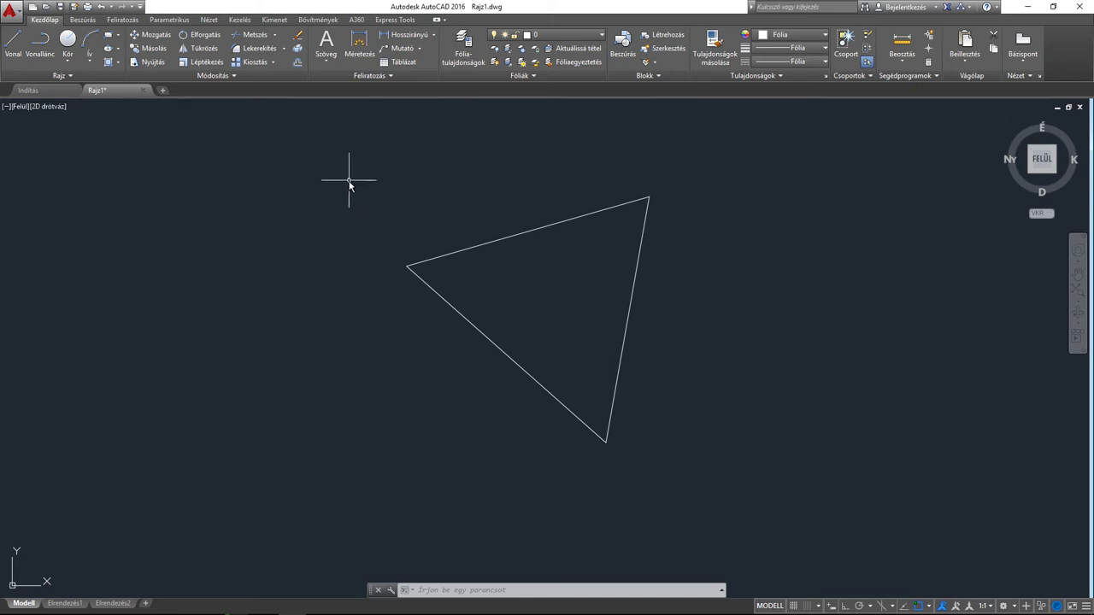
- Draw a circle to the left of the triangle, picking its centre and radius
middle_drag(354, 182, 441, 185)
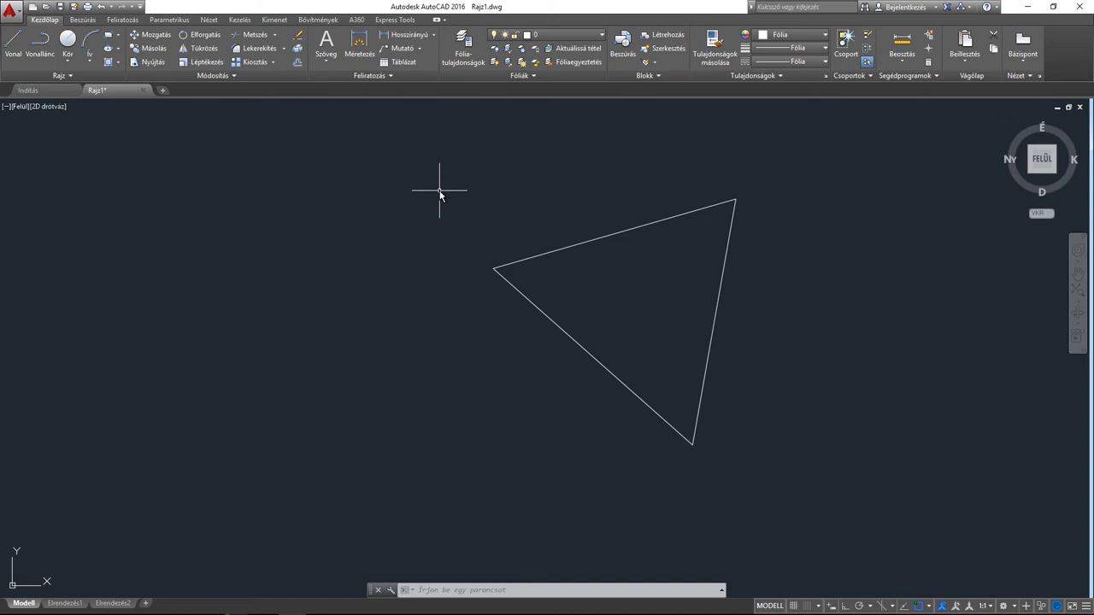
click(66, 40)
click(222, 217)
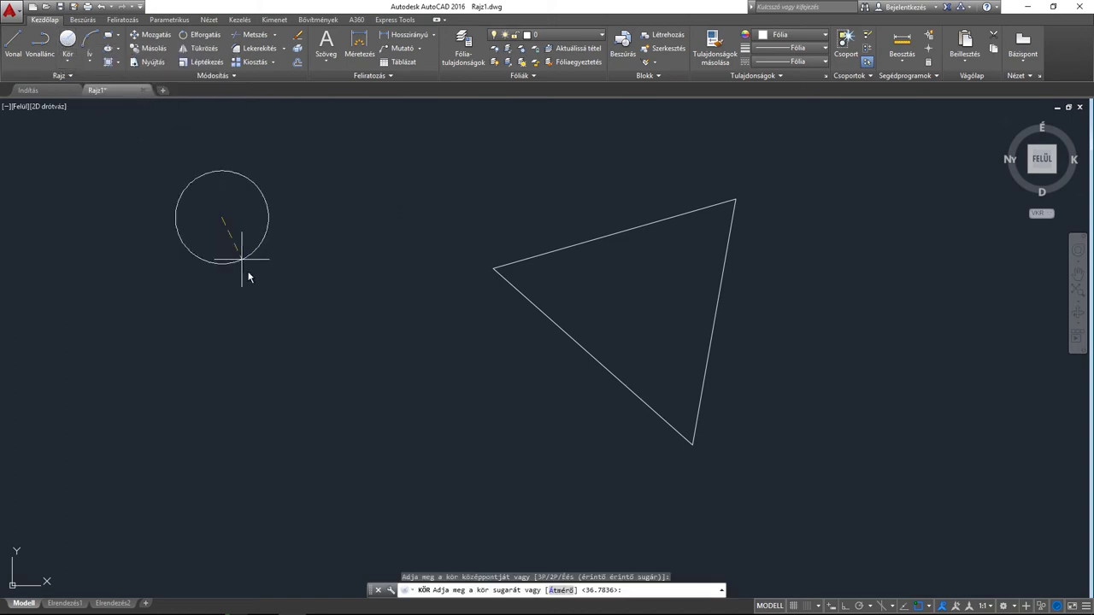
click(268, 293)
- Start a new line from a point above the triangle
middle_drag(258, 248, 290, 302)
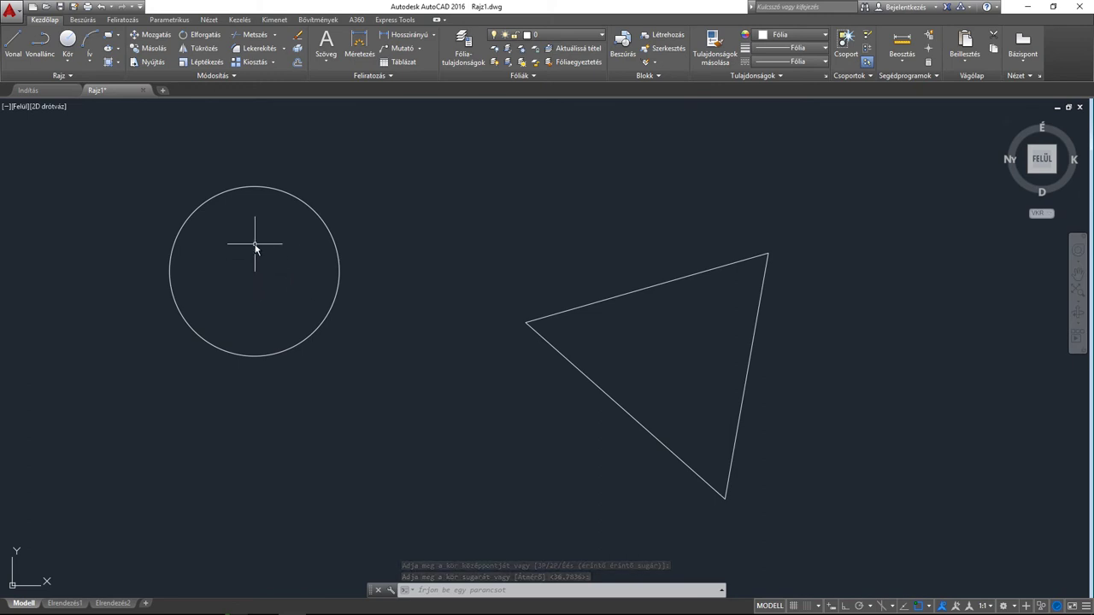
click(14, 43)
click(580, 171)
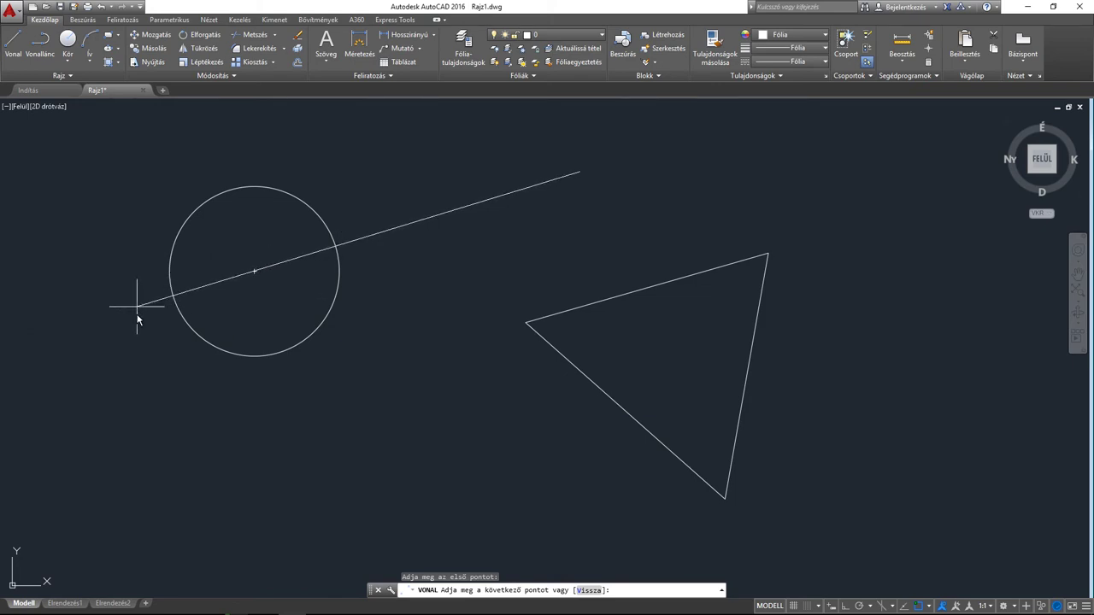
- Draw lines from the point above the triangle to the circle's centre and its top and bottom tangent points
click(258, 274)
key(Return)
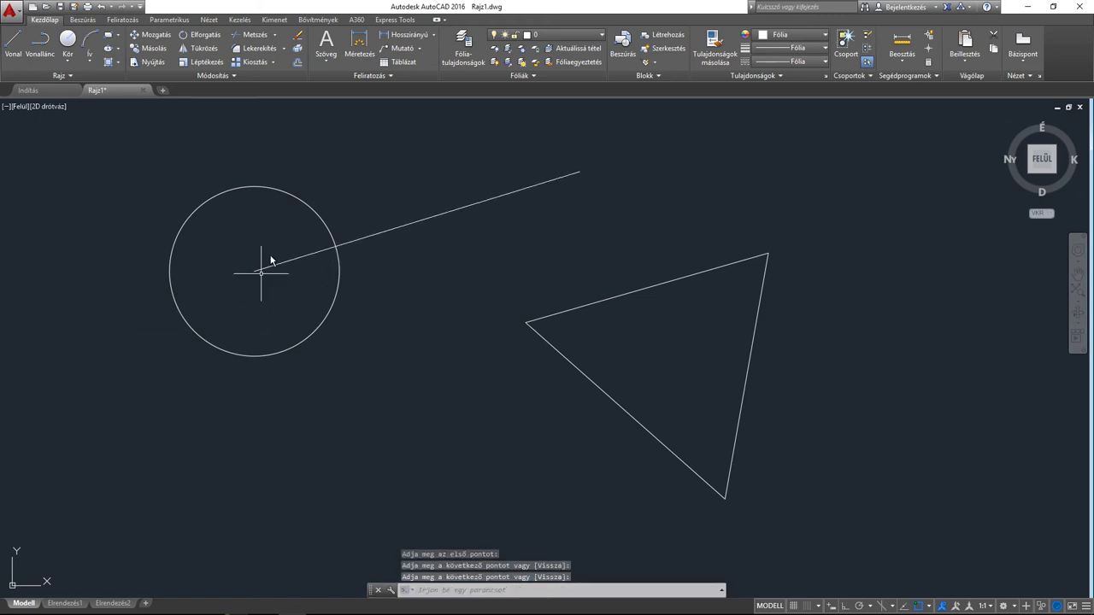
key(Return)
click(579, 171)
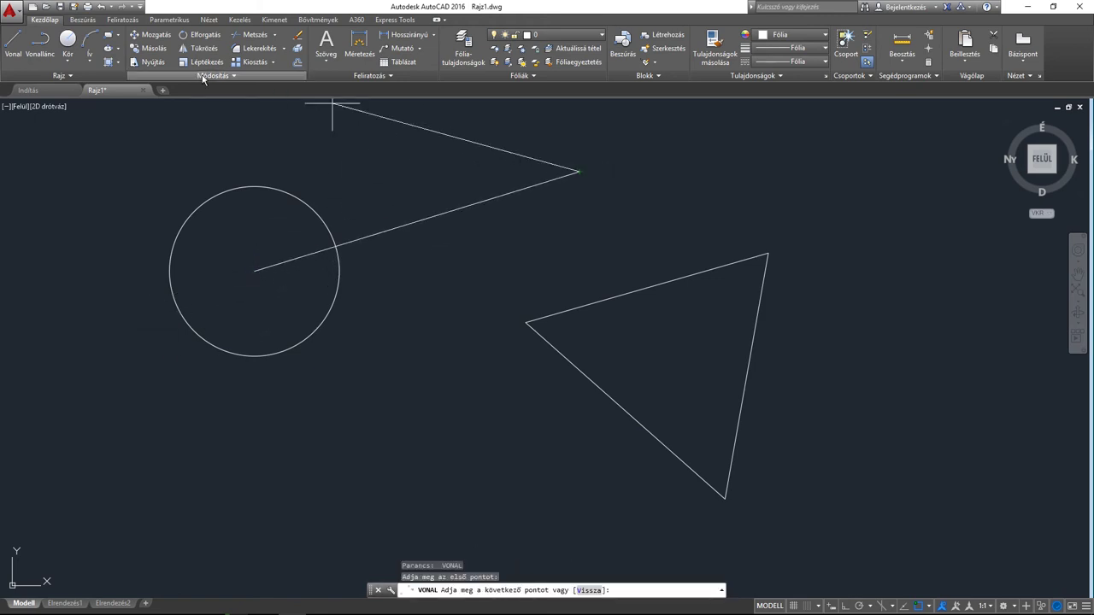
click(252, 184)
key(Return)
key(Return)
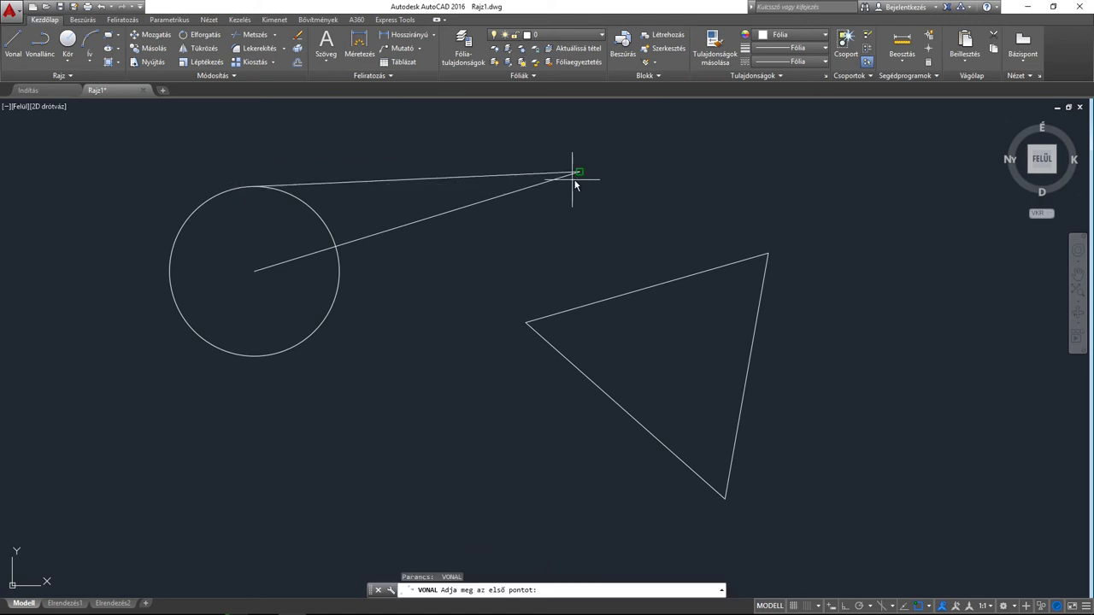
click(579, 172)
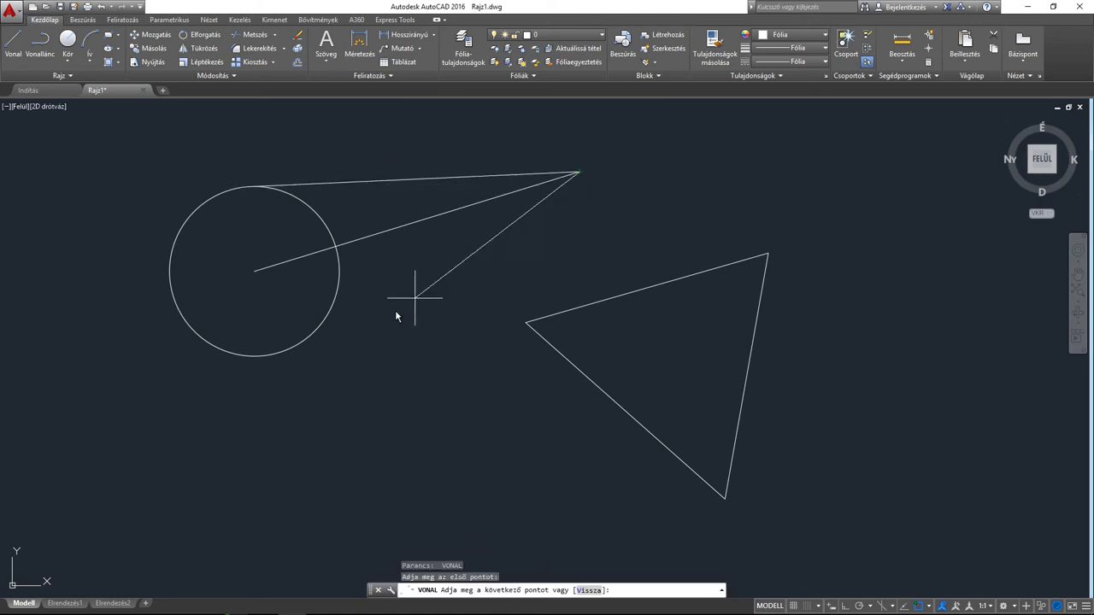
click(253, 357)
key(Return)
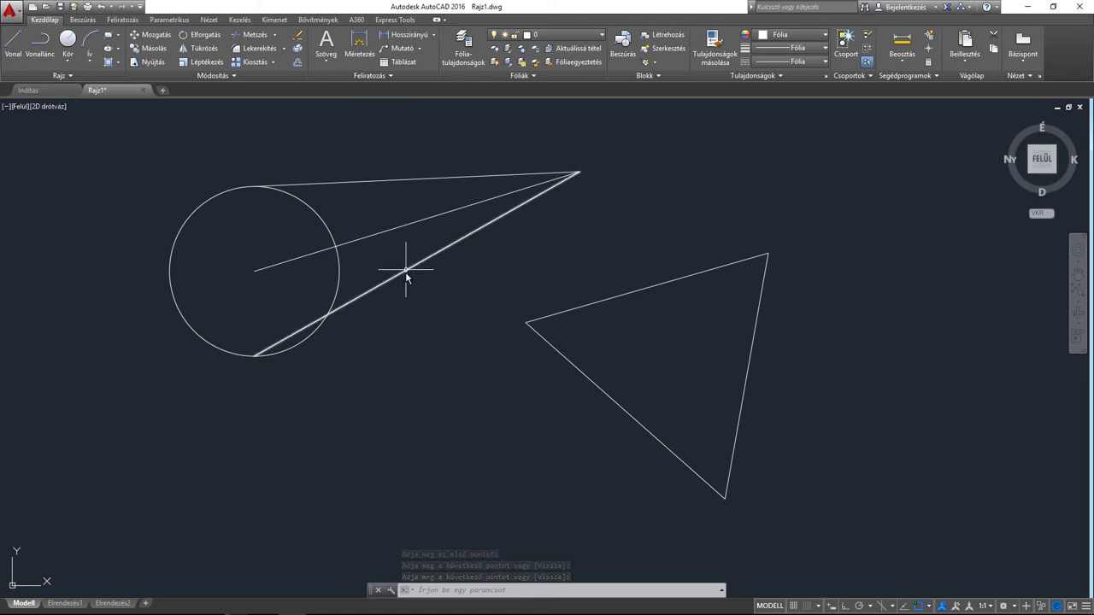
- Erase the three new lines using a crossing selection window
click(593, 265)
click(515, 159)
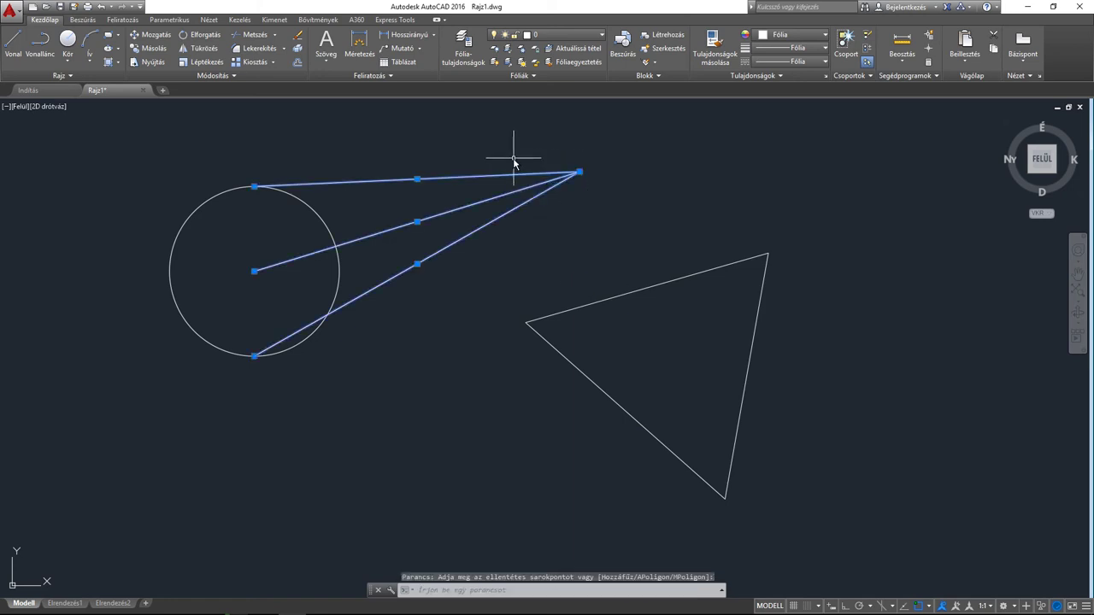
key(Delete)
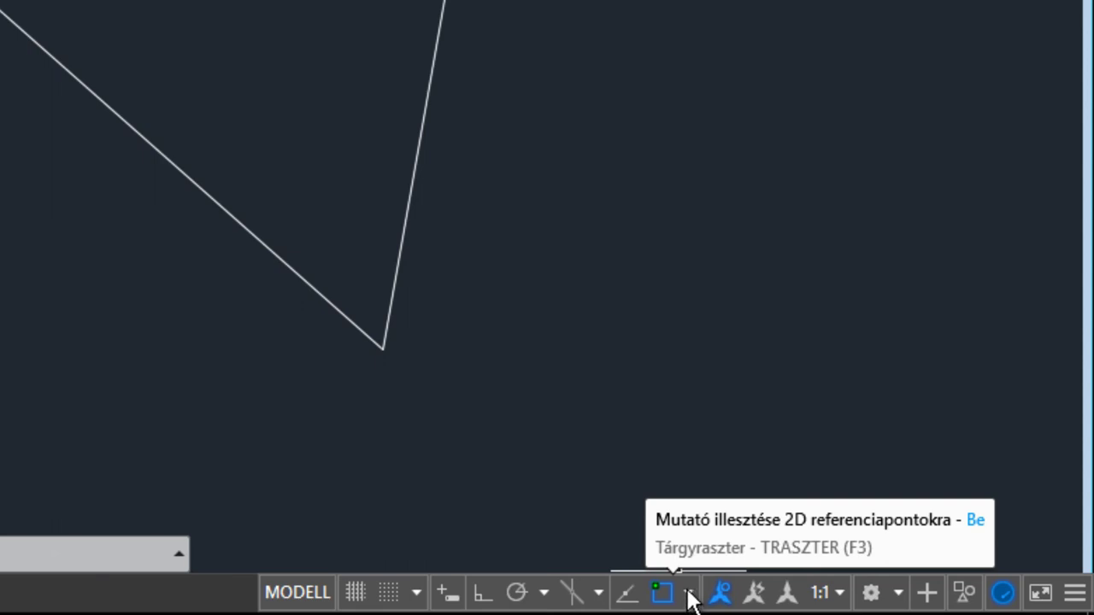
- In Object Snap Settings, check Érintő (tangent) and uncheck Végpont and Felezőpont, then confirm
click(689, 593)
click(689, 595)
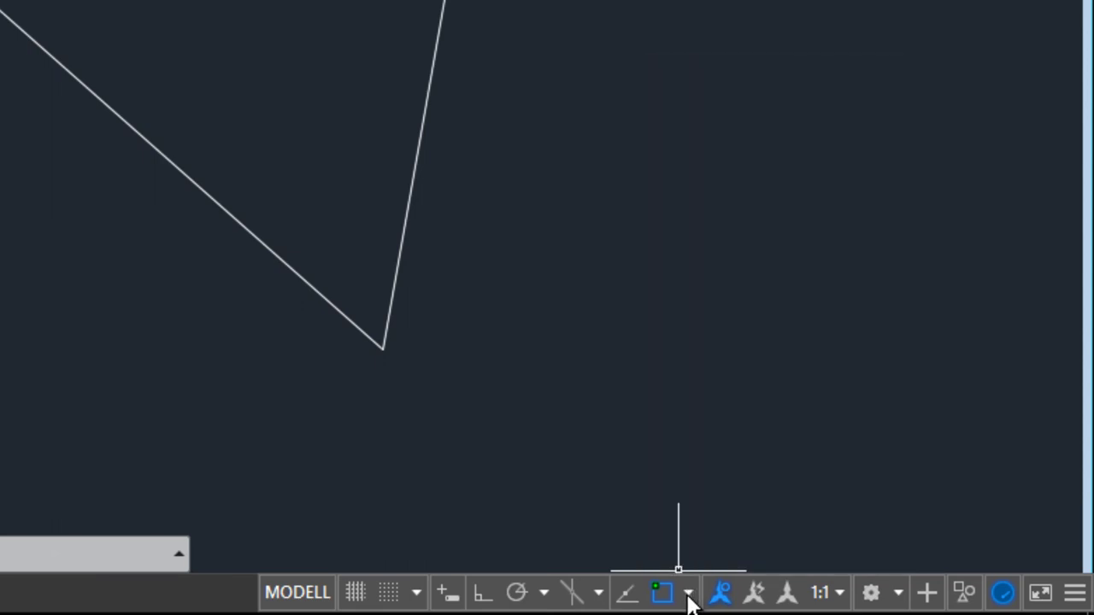
right_click(661, 595)
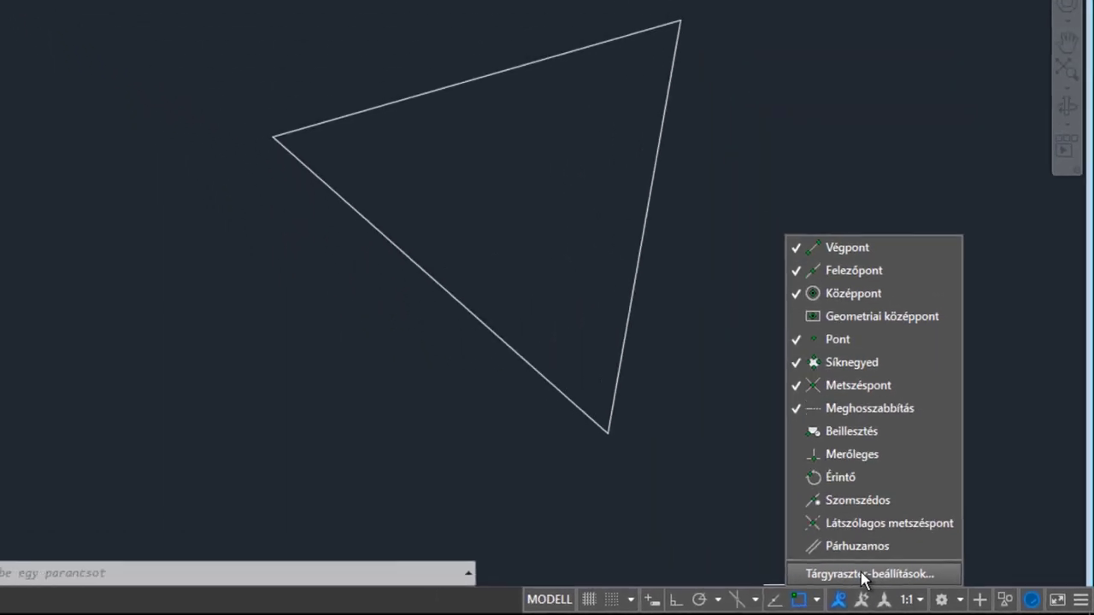
click(758, 555)
drag(550, 171, 500, 168)
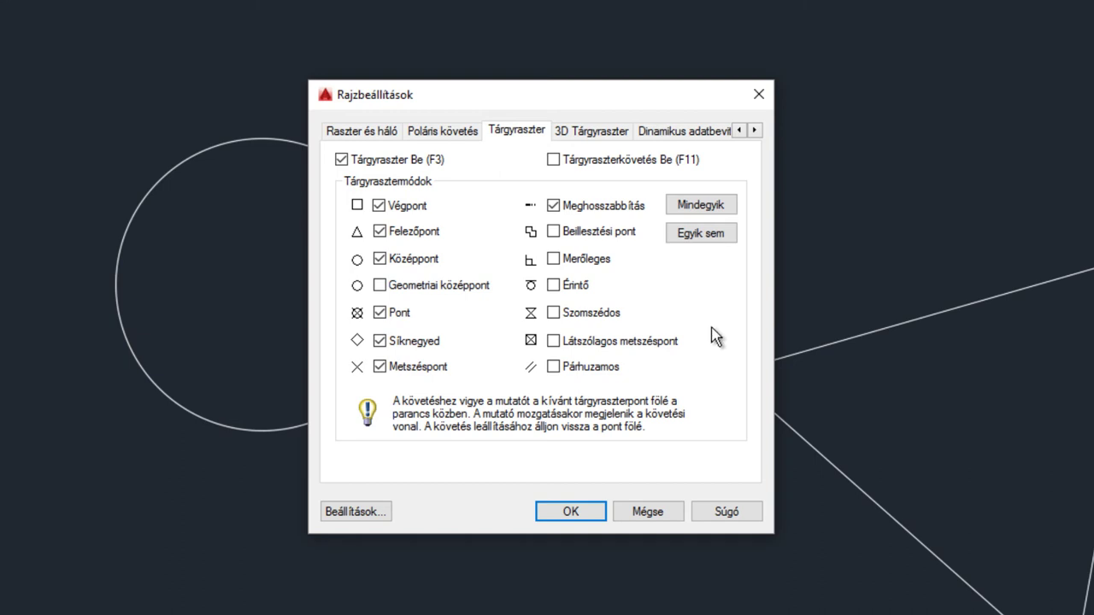
click(553, 284)
click(556, 292)
click(556, 291)
click(411, 208)
click(404, 233)
click(570, 515)
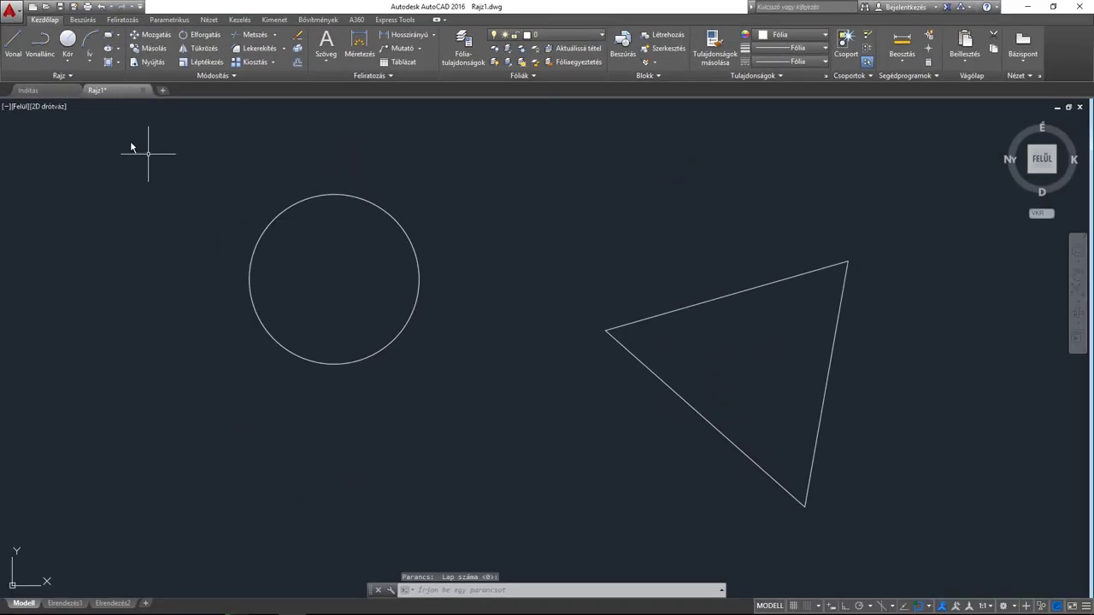
- Draw a line from the upper right ending tangent to the top of the circle
click(10, 47)
click(594, 147)
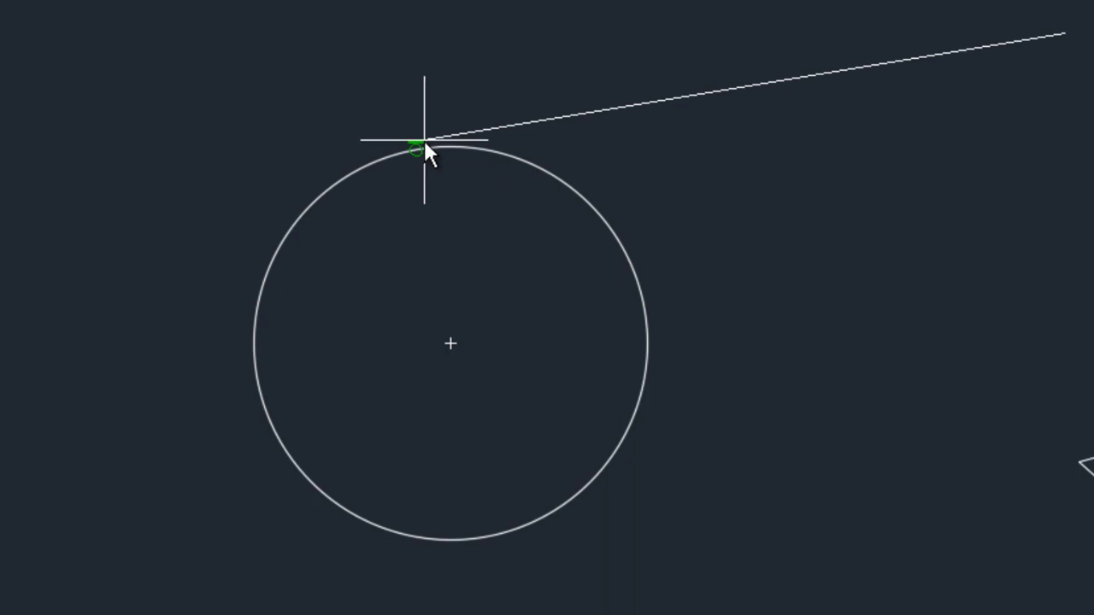
scroll(425, 140, up, 2)
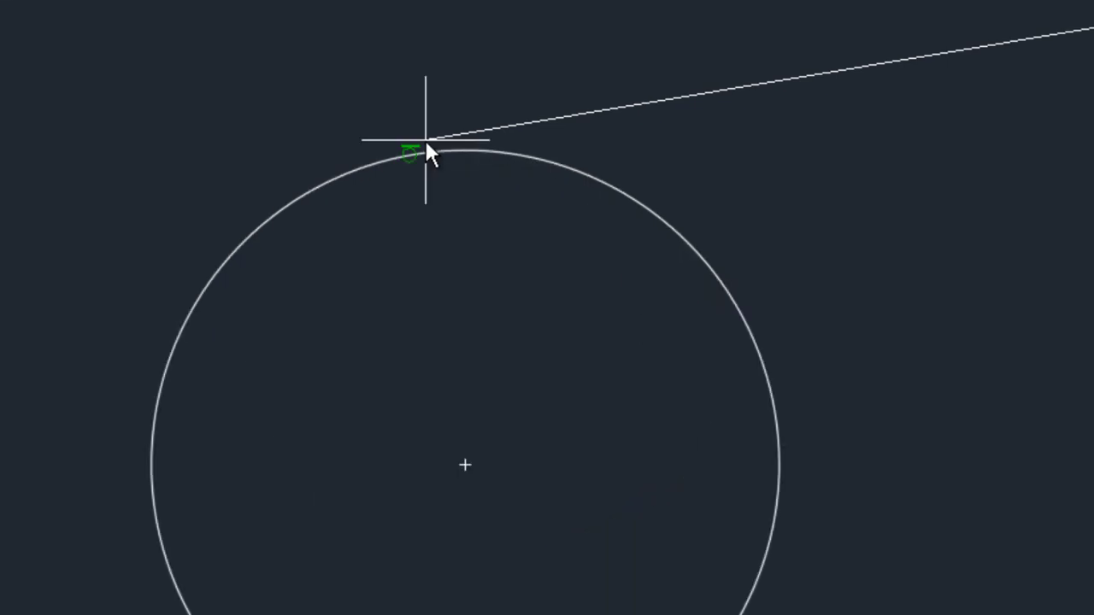
scroll(425, 139, up, 2)
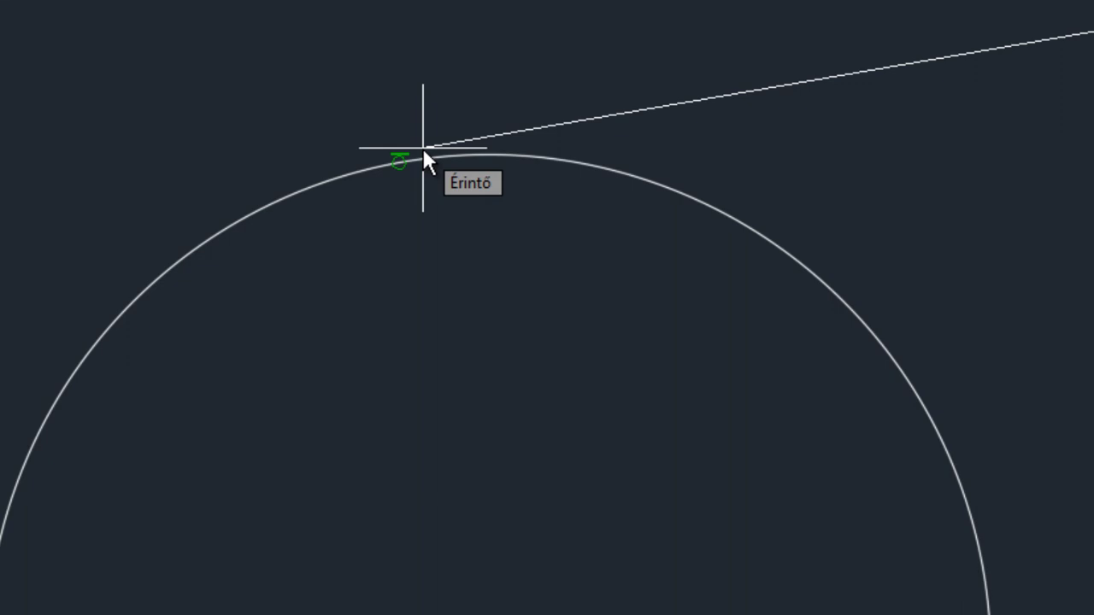
click(422, 148)
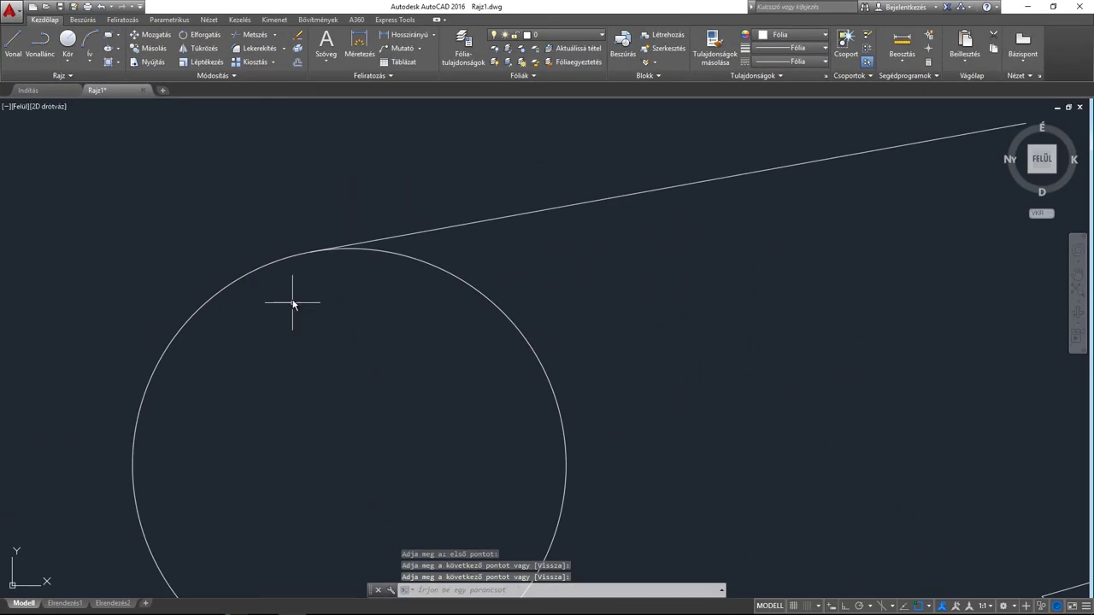
scroll(295, 299, down, 3)
key(Return)
key(Return)
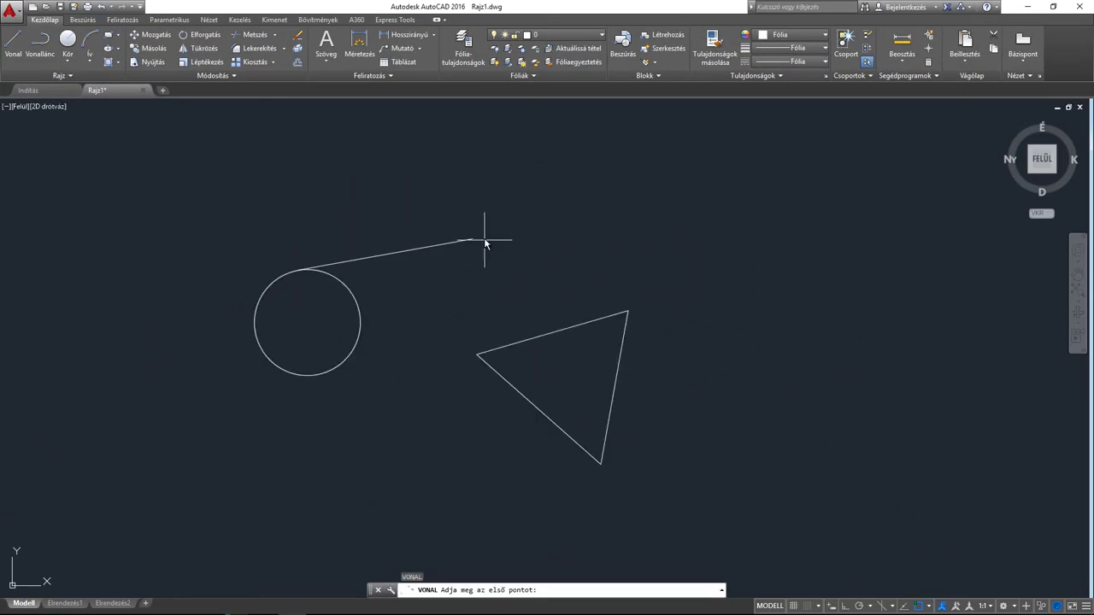
- Draw a second line from above the triangle ending tangent to the circle's lower right
scroll(479, 239, up, 2)
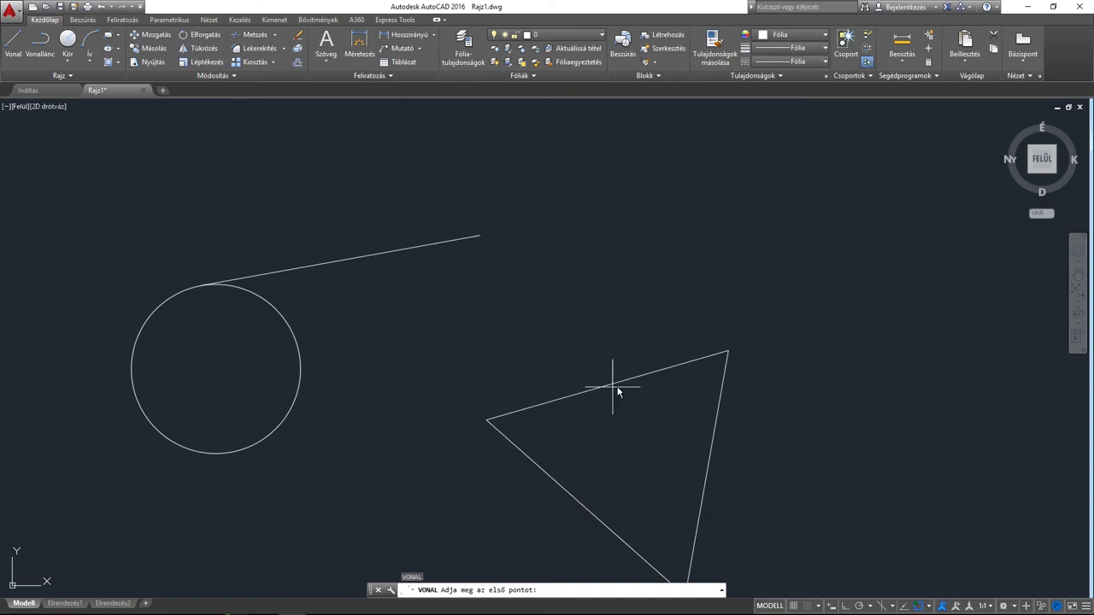
click(517, 249)
middle_drag(358, 445, 447, 379)
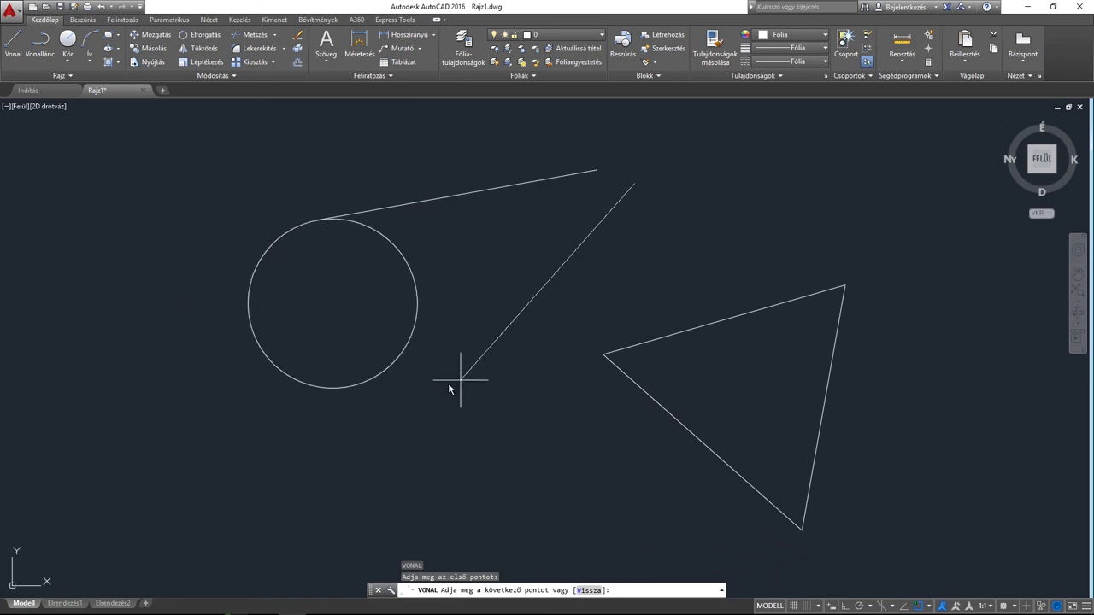
scroll(447, 379, up, 2)
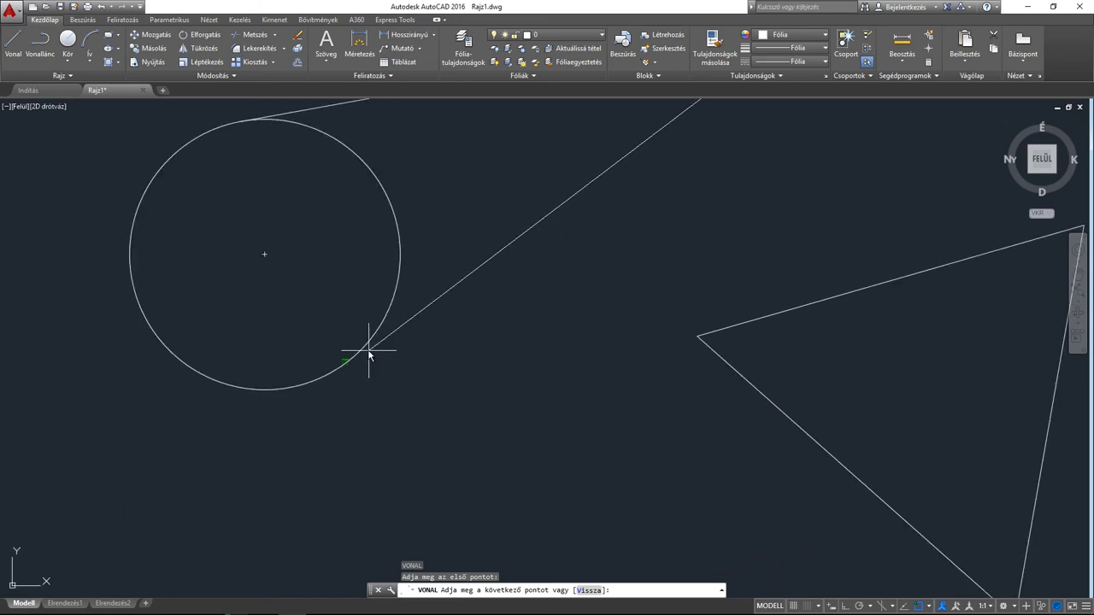
click(367, 354)
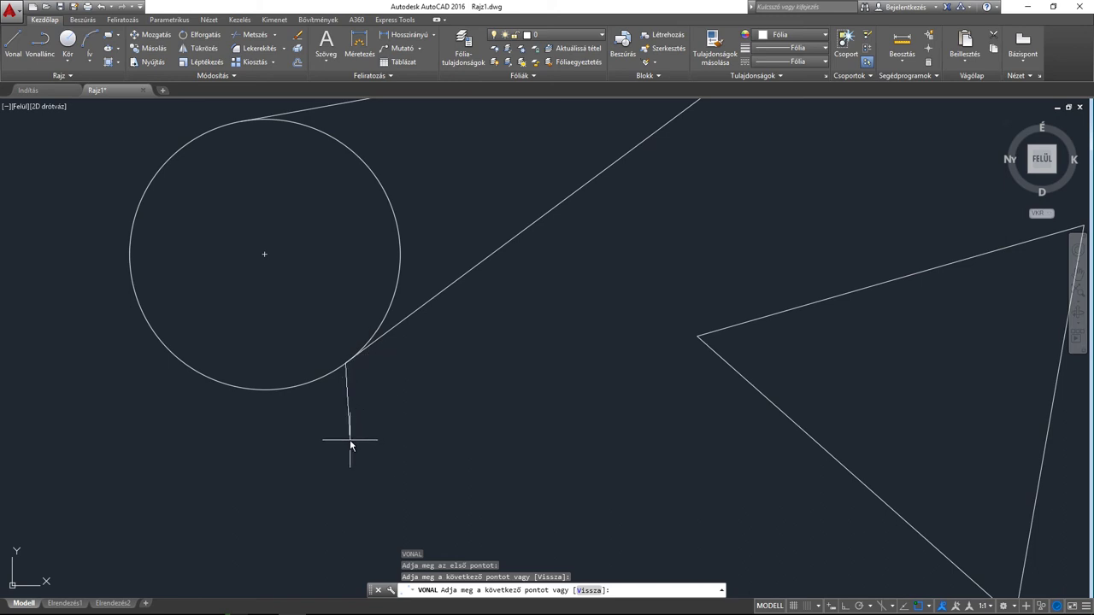
key(Return)
scroll(463, 332, down, 2)
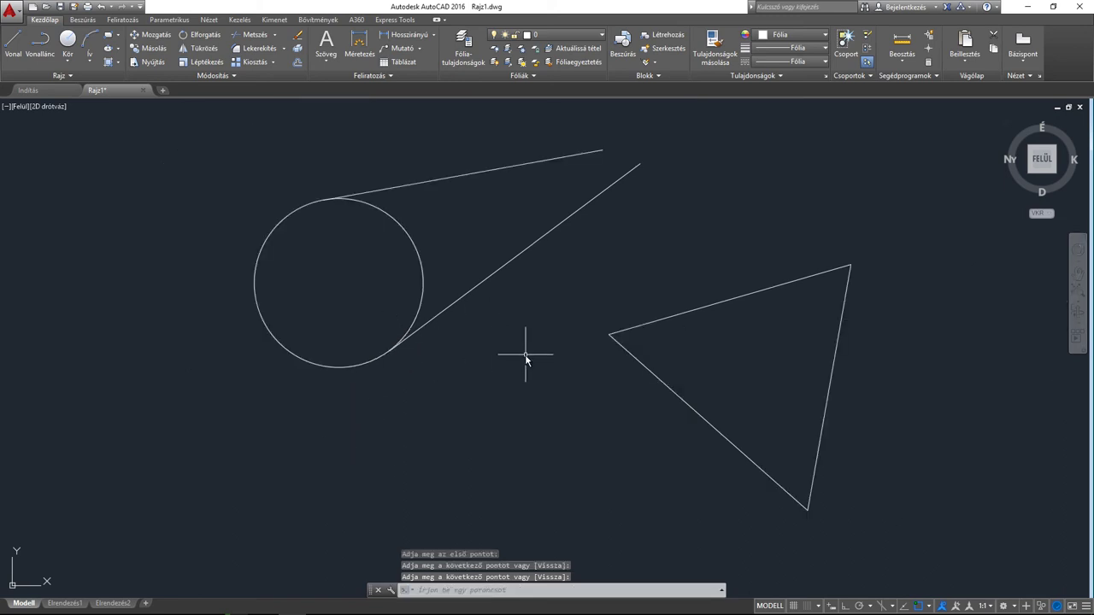
middle_drag(530, 298, 531, 341)
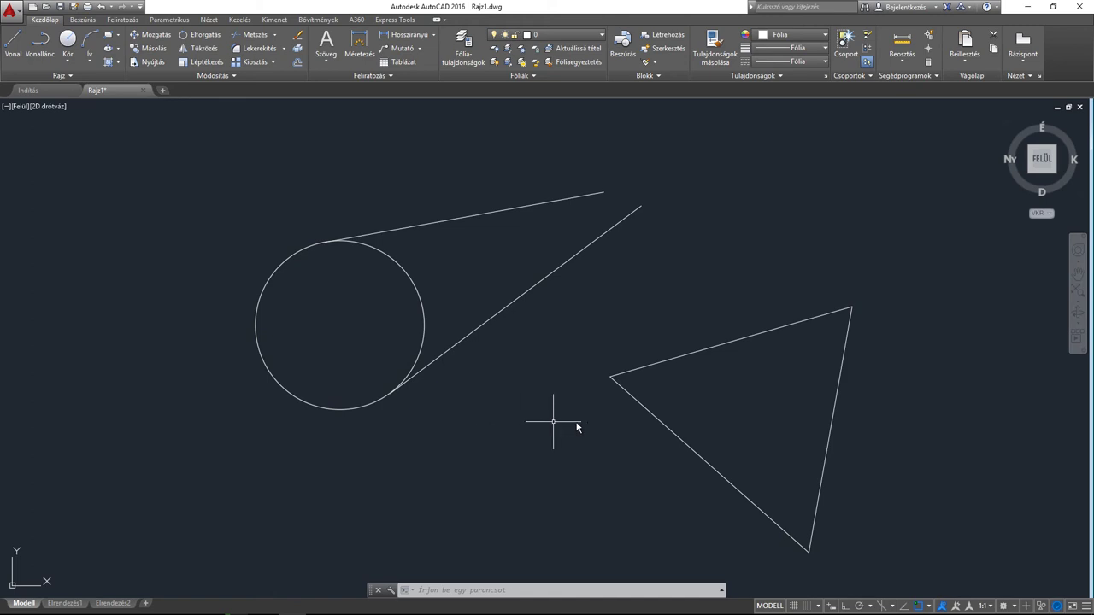
- Uncheck the Merőleges (perpendicular) and Érintő (tangent) running snaps in Object Snap Settings and confirm
click(928, 605)
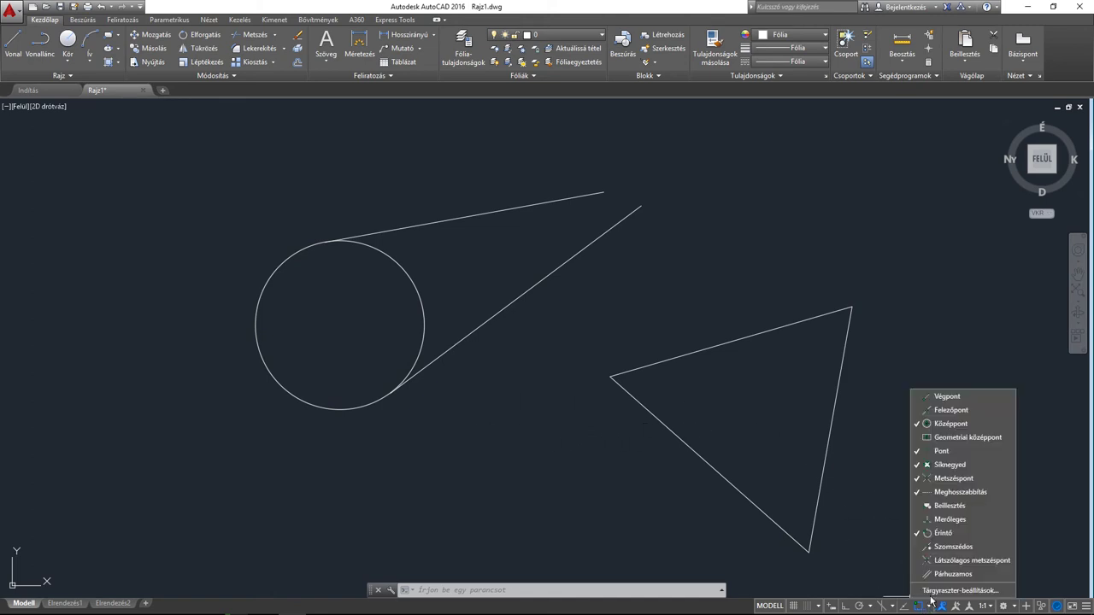
click(949, 591)
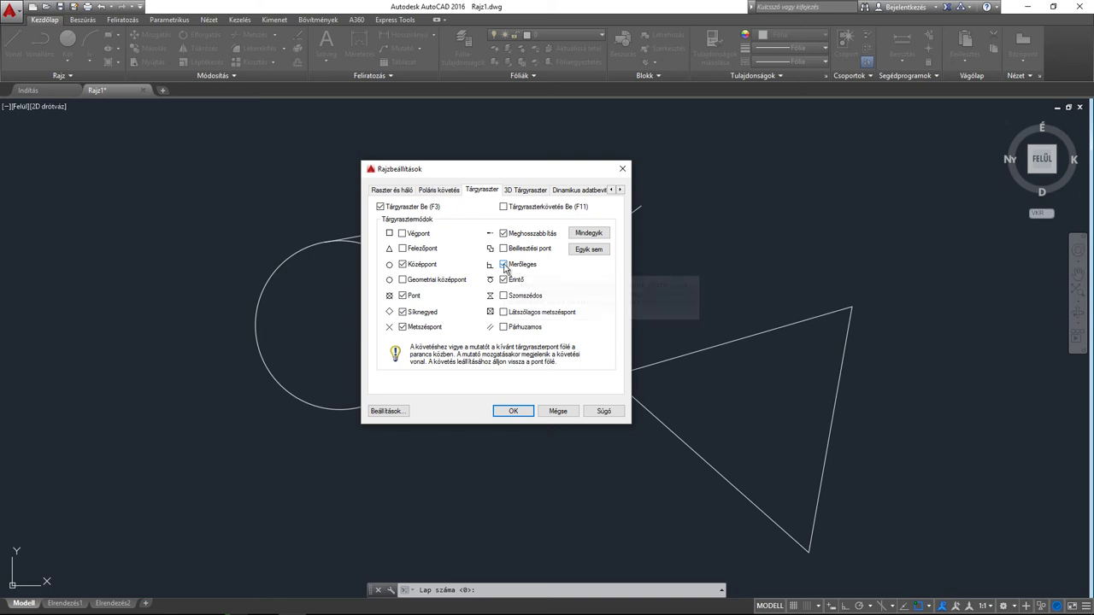
click(504, 265)
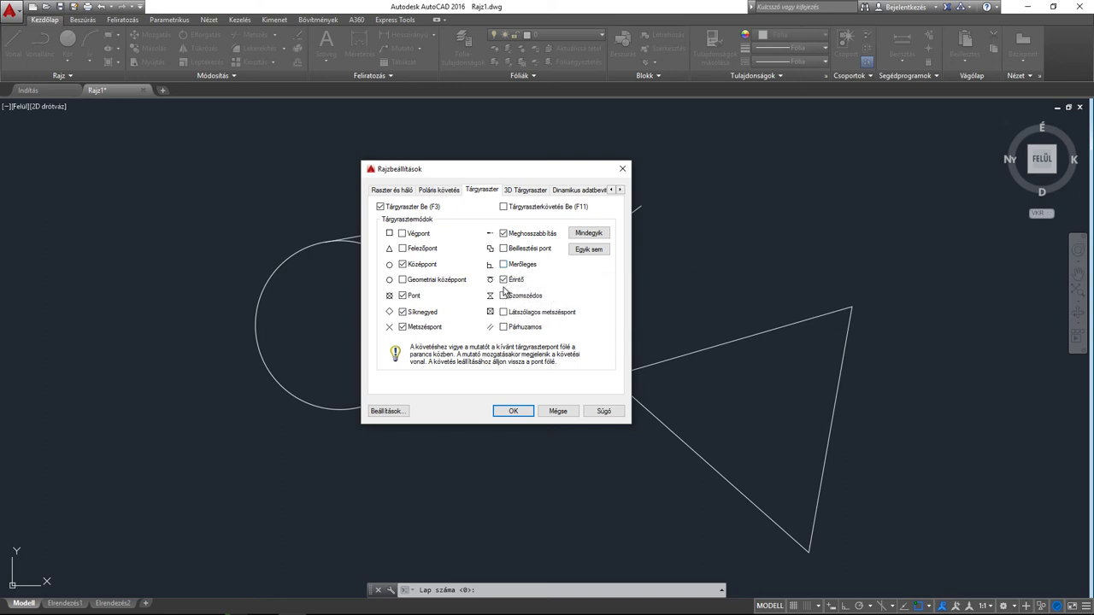
click(515, 411)
middle_drag(564, 336, 469, 357)
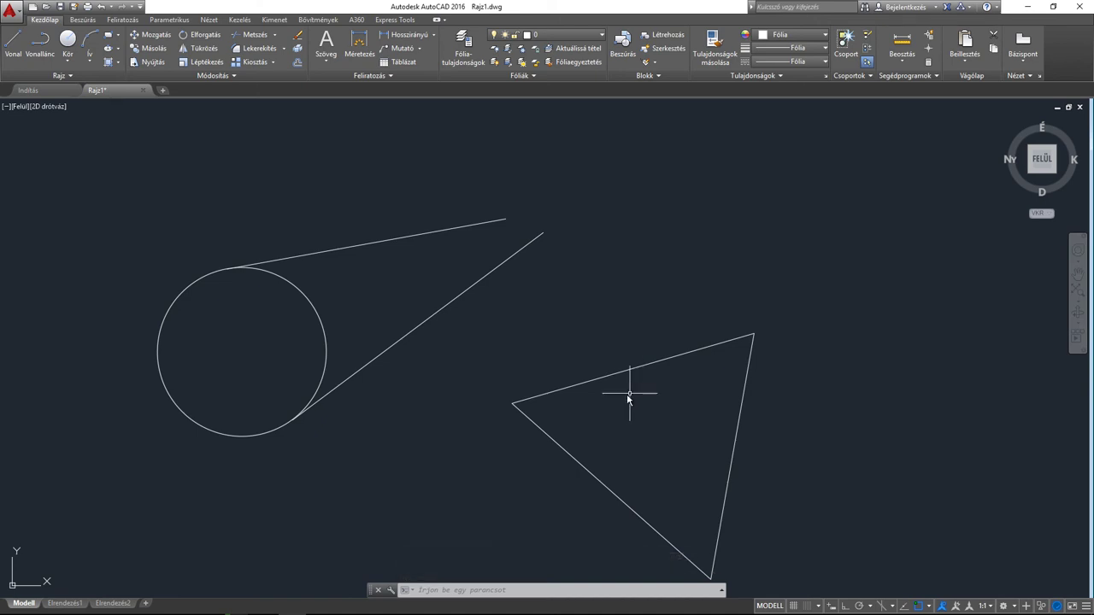
- Draw a line with 'vo' from above the triangle, ending perpendicular to its top edge
text(vo)
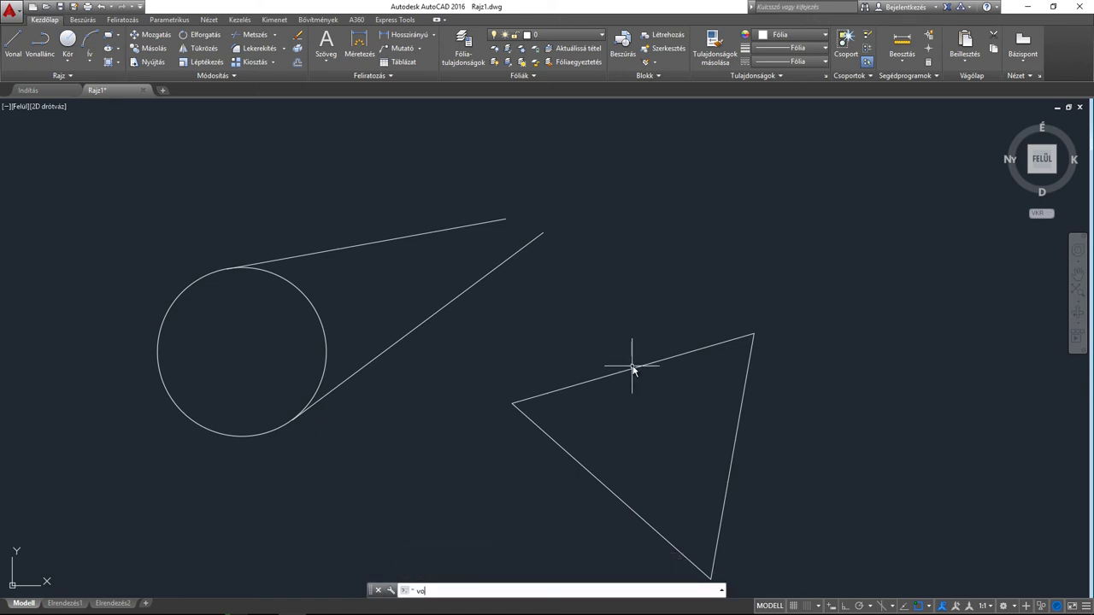
key(Return)
click(646, 180)
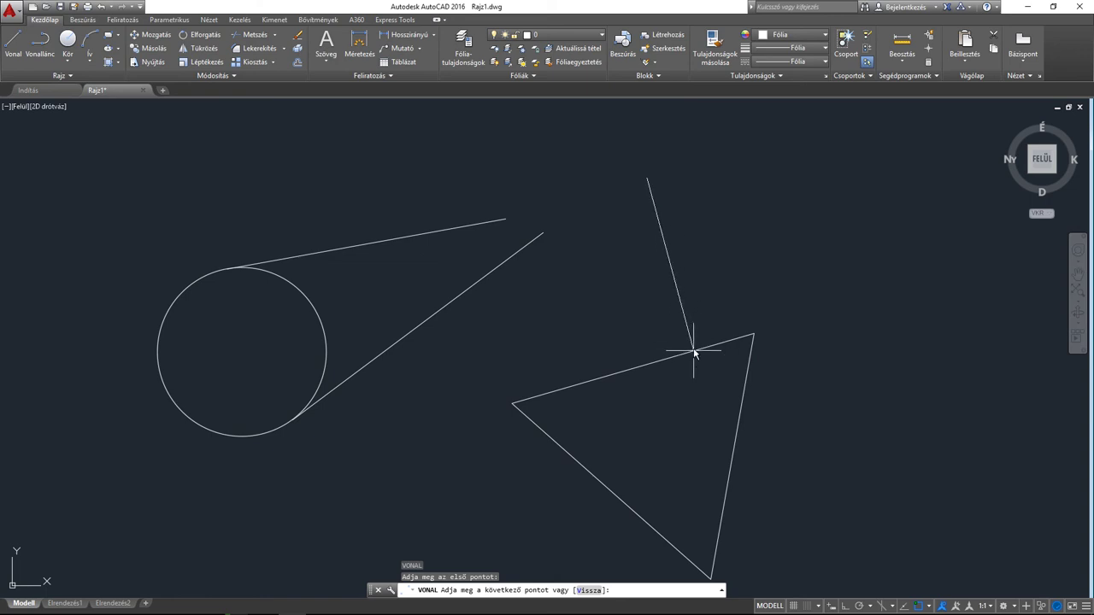
key(F8)
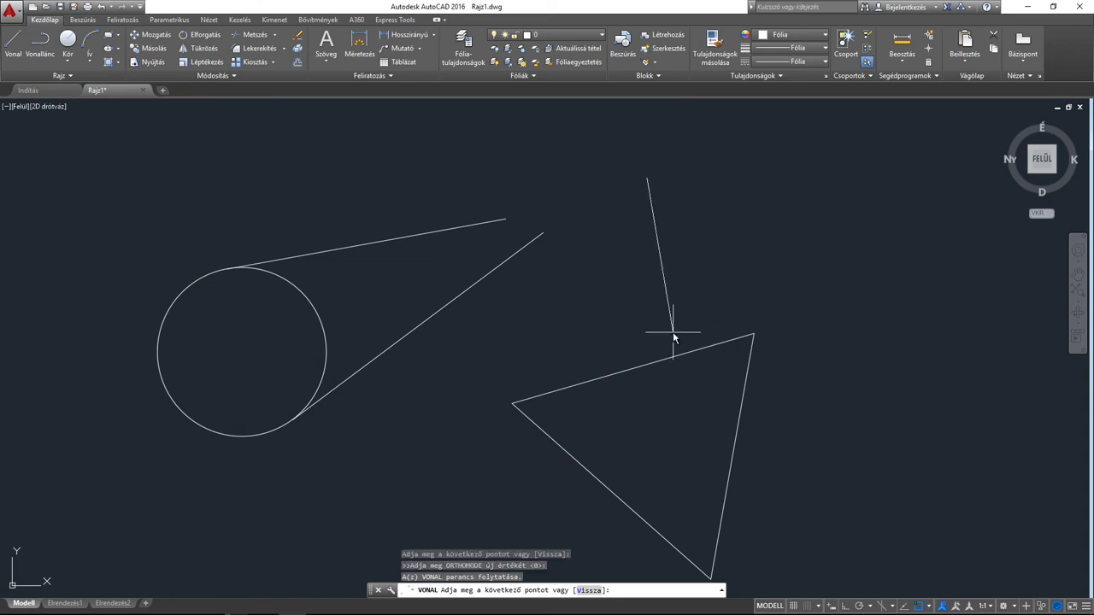
shift+right_click(674, 335)
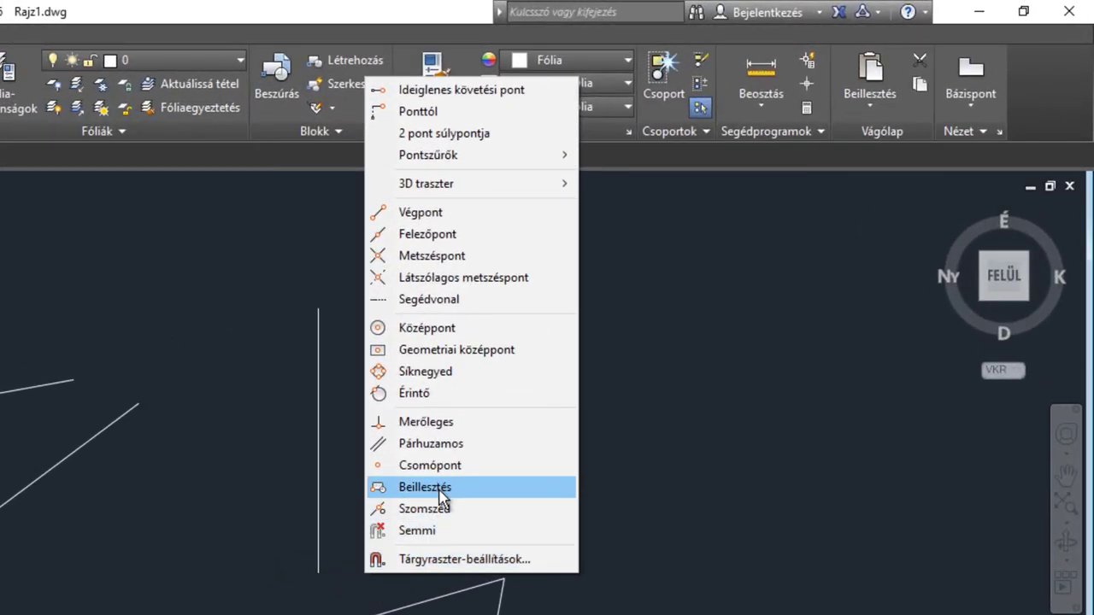
click(427, 422)
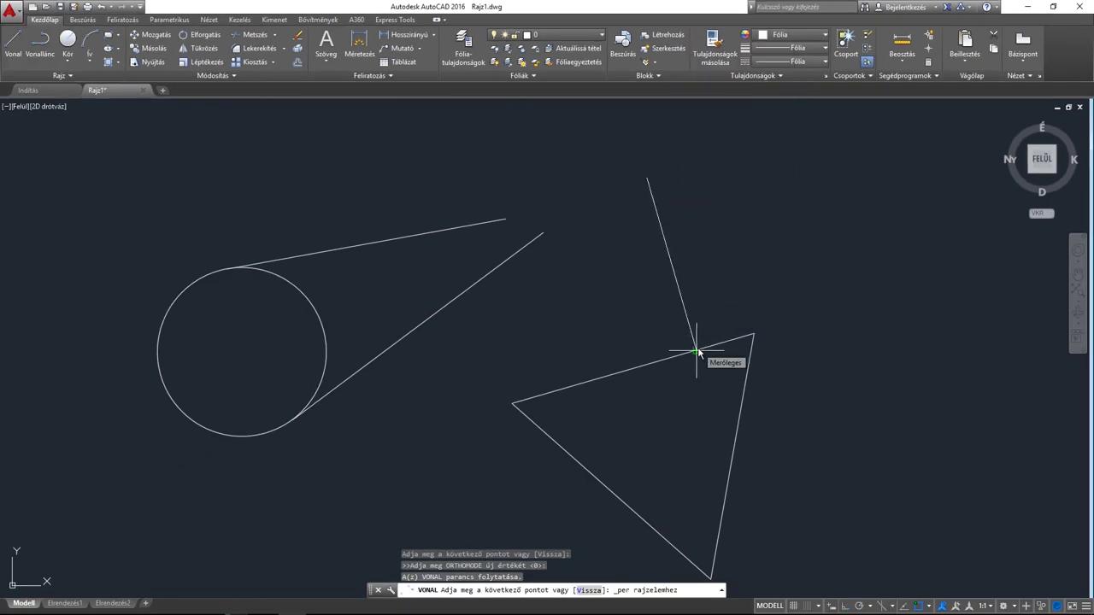
click(696, 350)
key(Return)
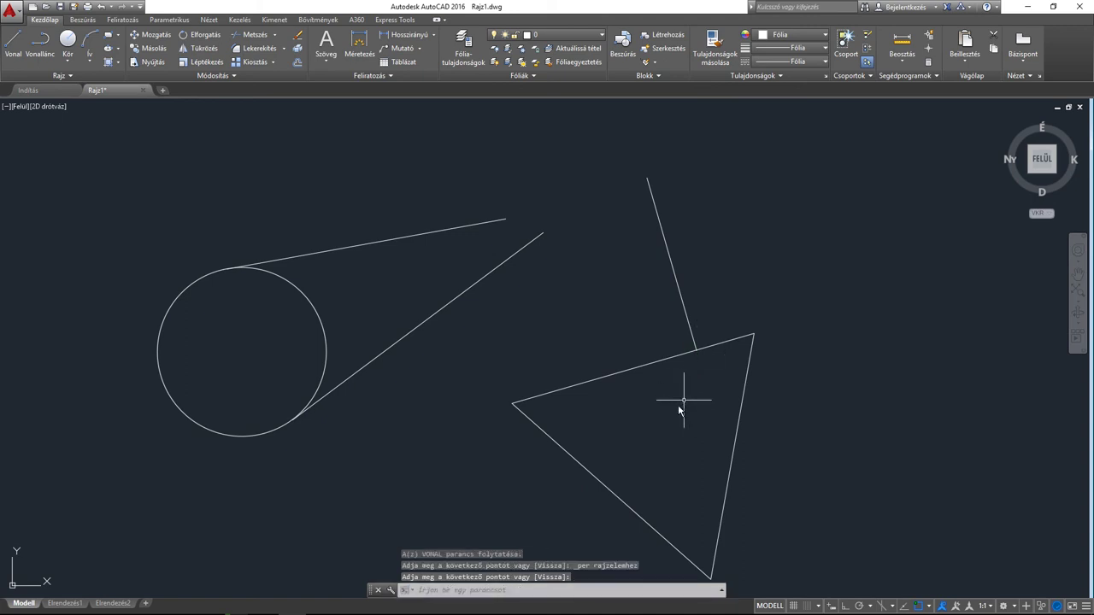
- Draw a second line from above, snapped perpendicular onto the triangle's top edge
key(Return)
key(Return)
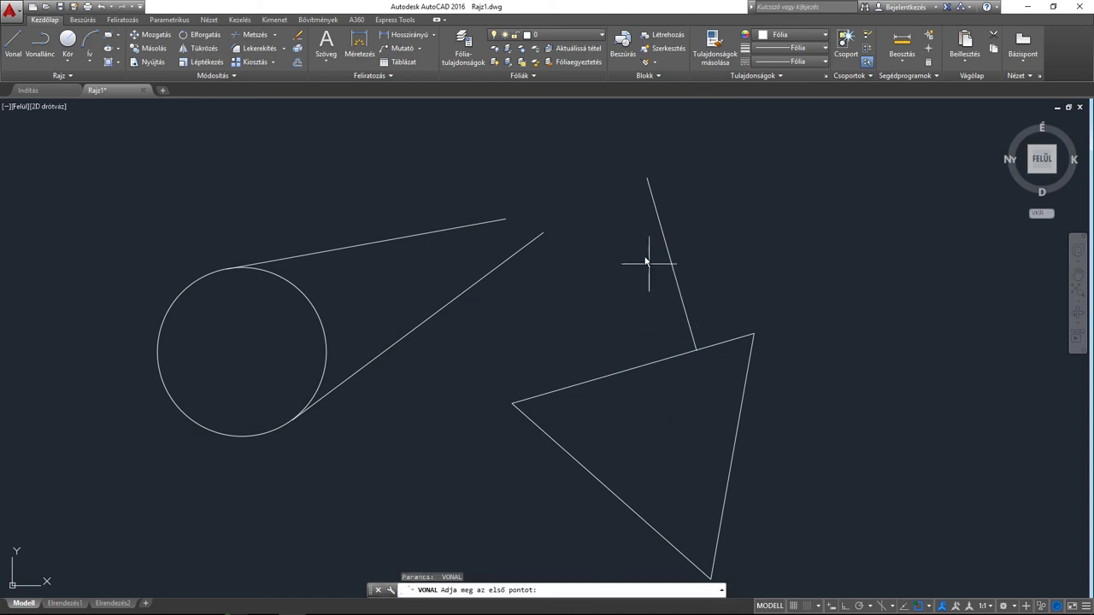
click(593, 198)
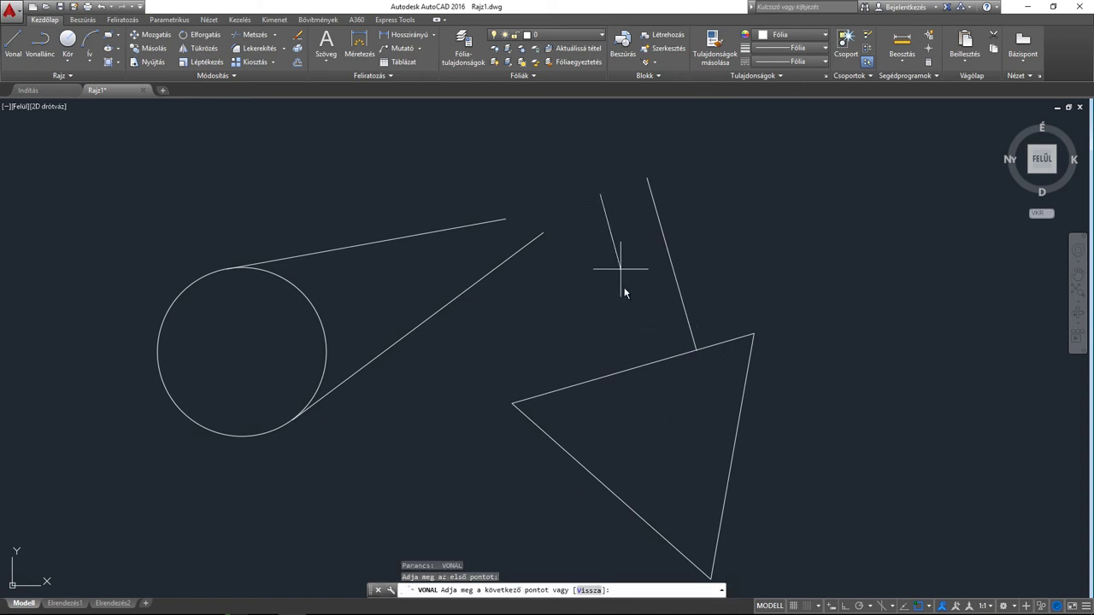
shift+right_click(640, 350)
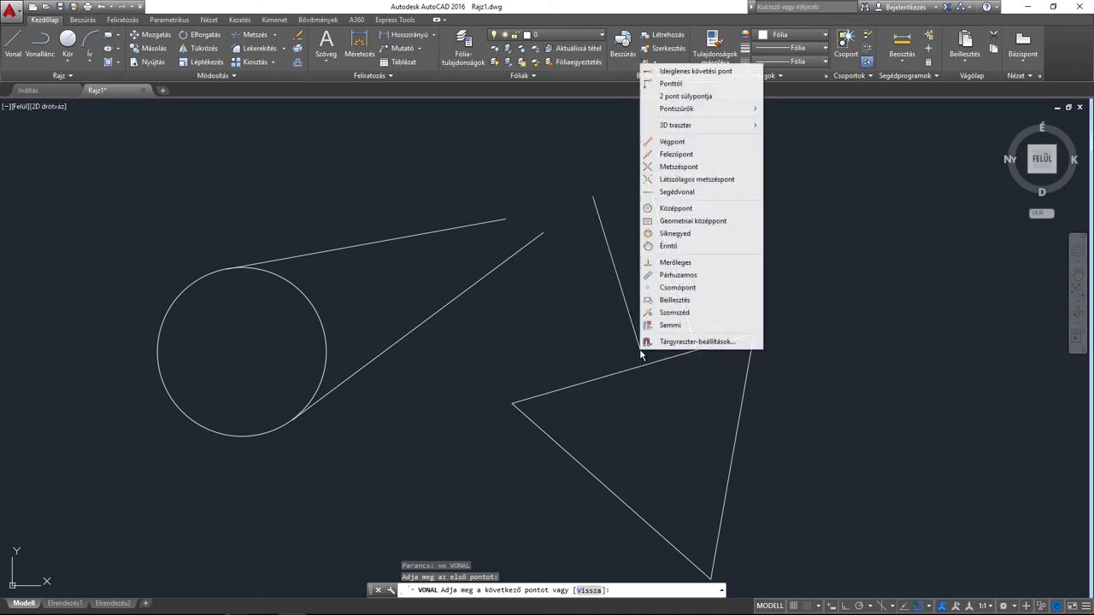
click(688, 263)
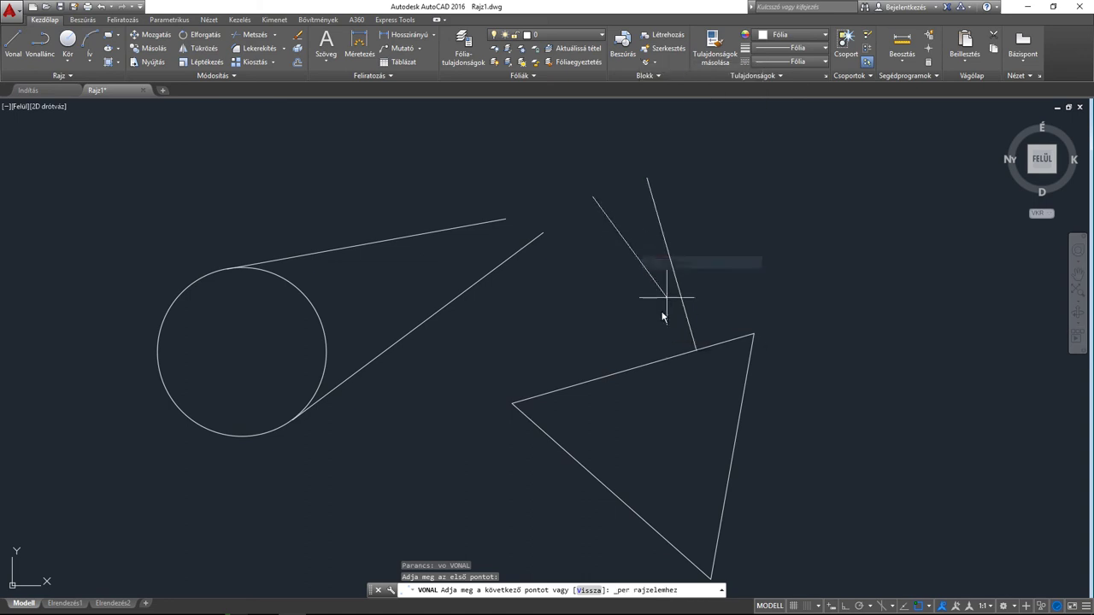
click(645, 385)
key(Return)
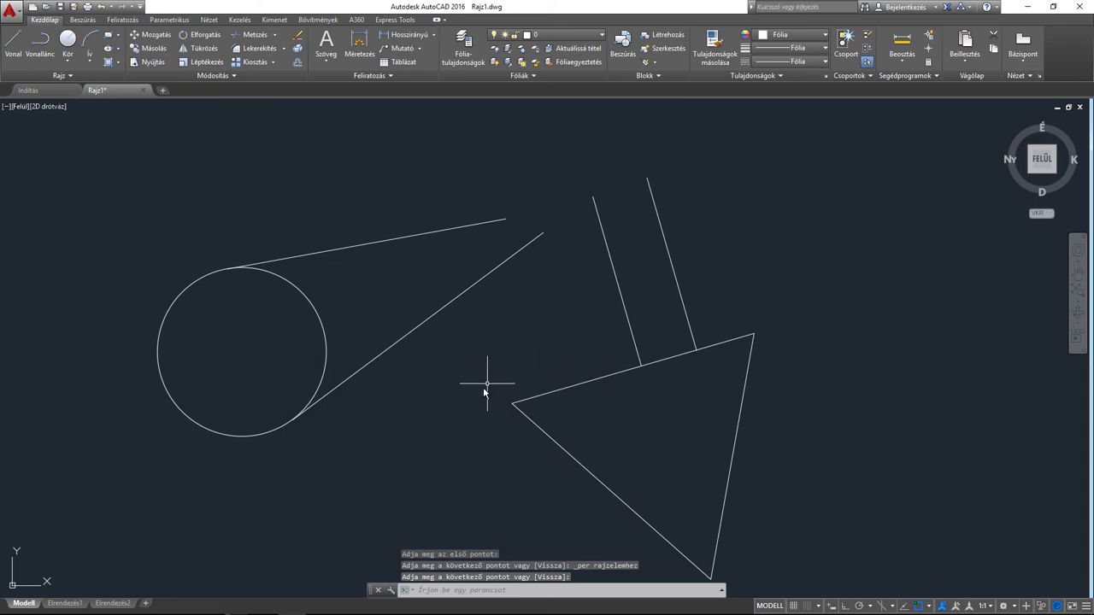
- Draw a line from below-left of the circle ending tangent to its upper-left side via a one-off Tangent snap
scroll(460, 392, up, 2)
scroll(513, 379, down, 2)
scroll(373, 367, up, 1)
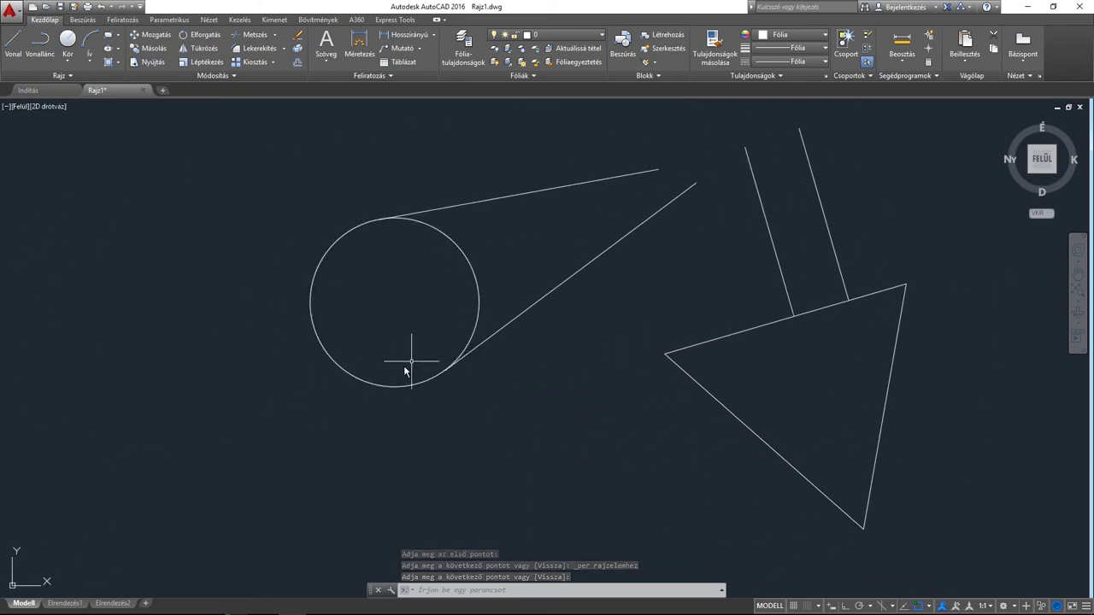
scroll(408, 361, down, 1)
text(vo)
key(Return)
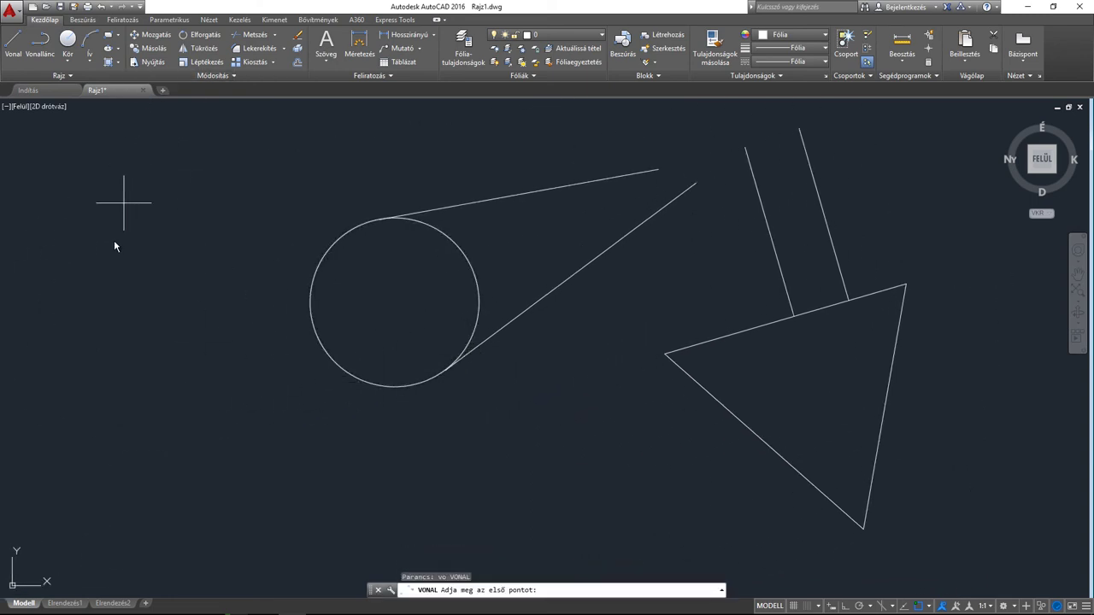
click(150, 459)
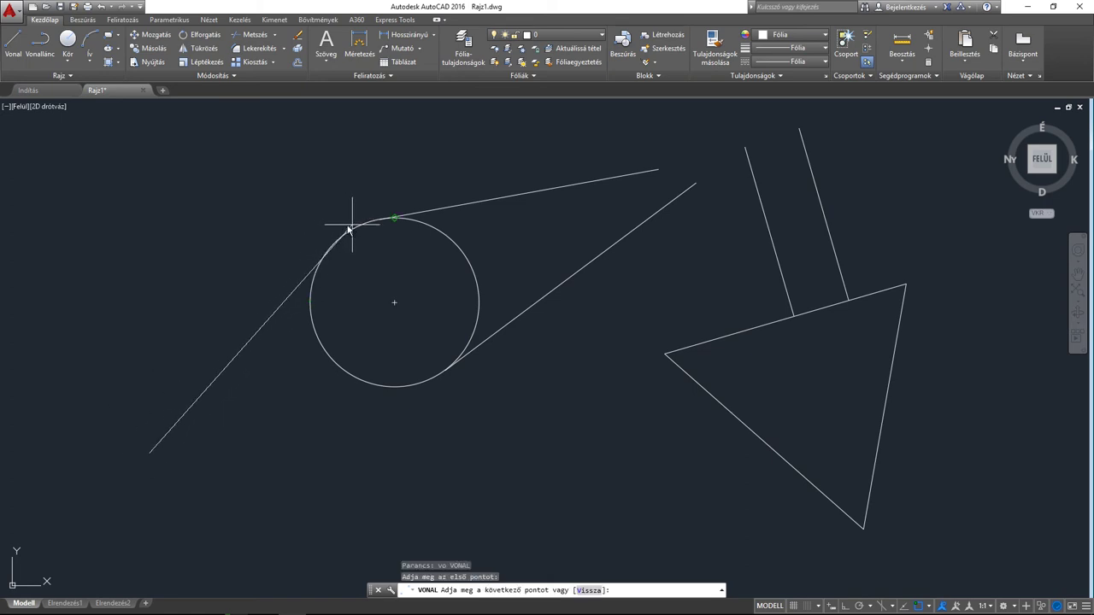
shift+right_click(320, 228)
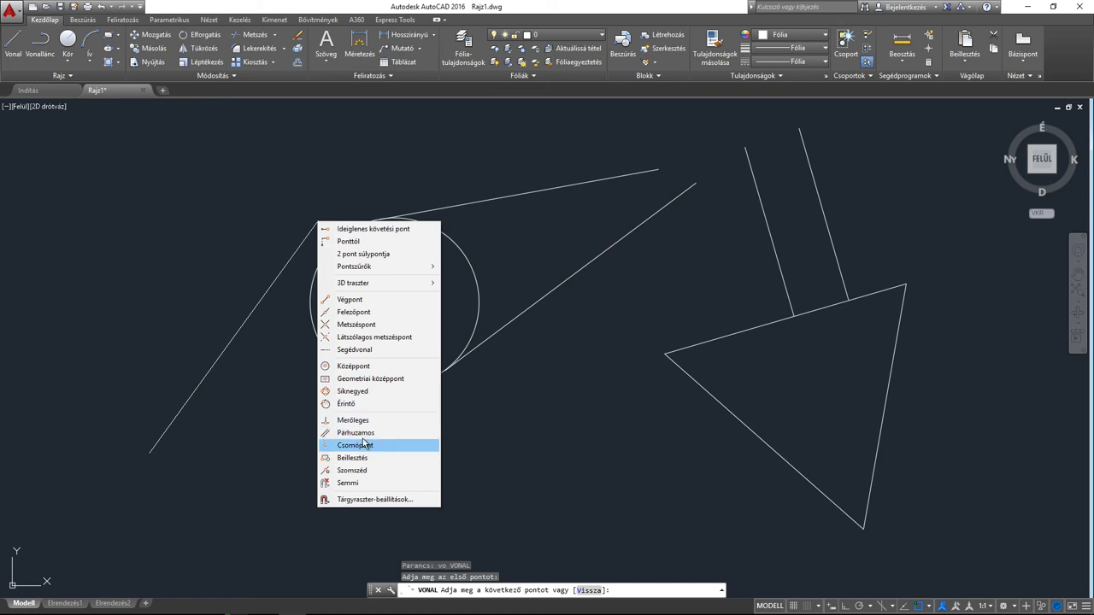
click(330, 404)
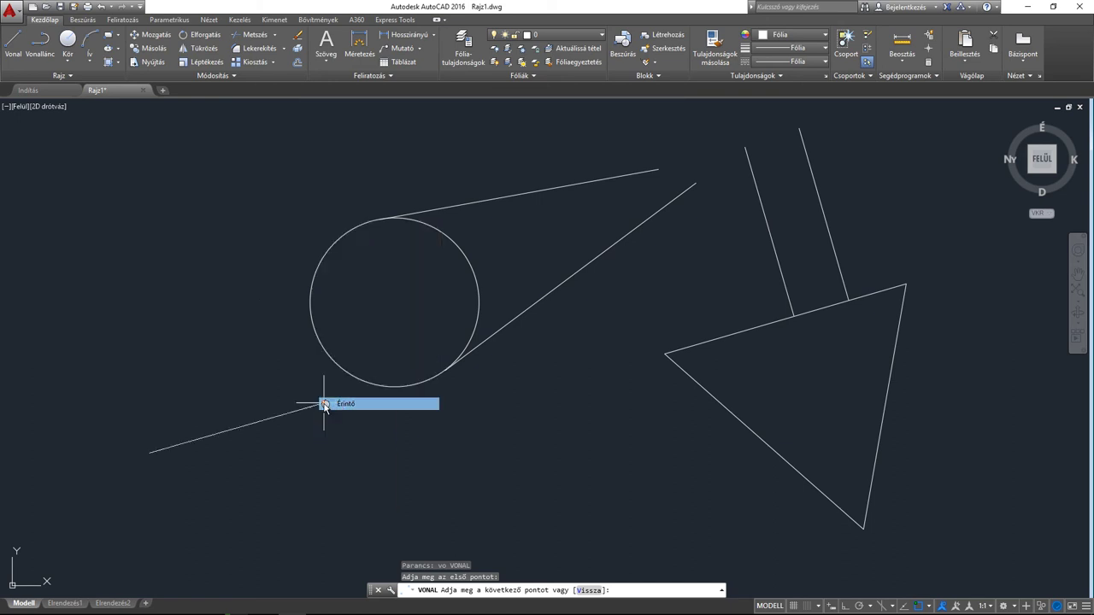
click(328, 245)
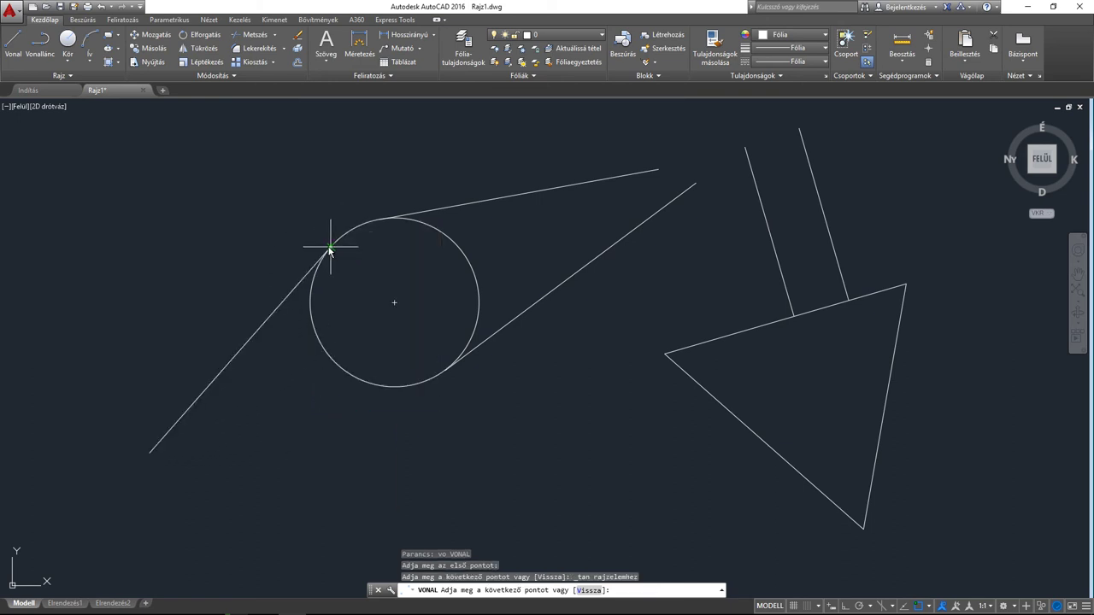
key(Return)
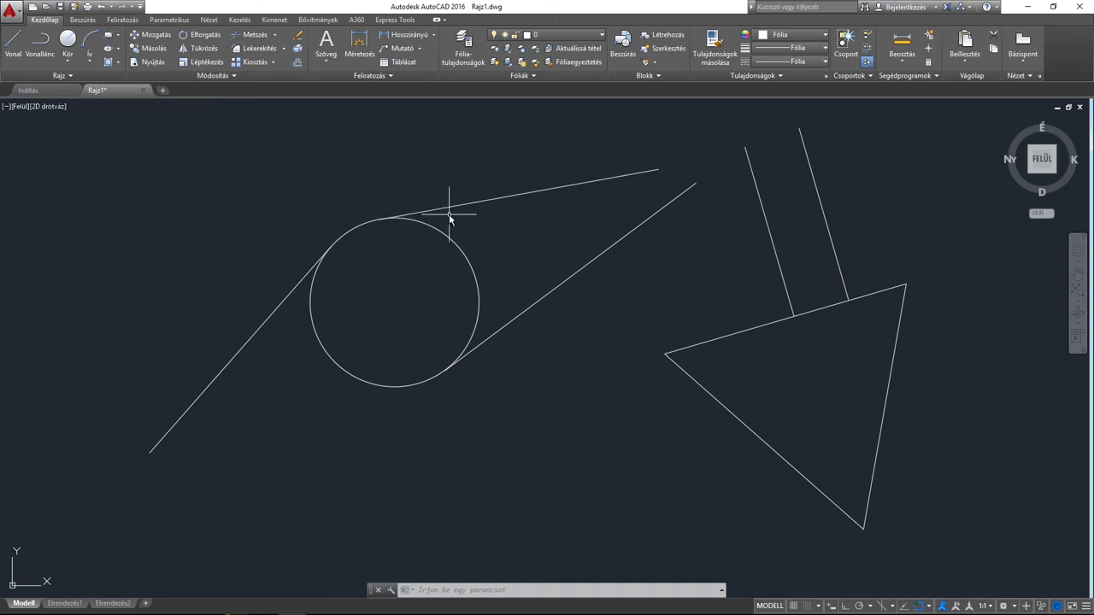
- Crossing-select the circle and its three tangent lines and delete them, then zoom in on the triangle
scroll(537, 262, down, 2)
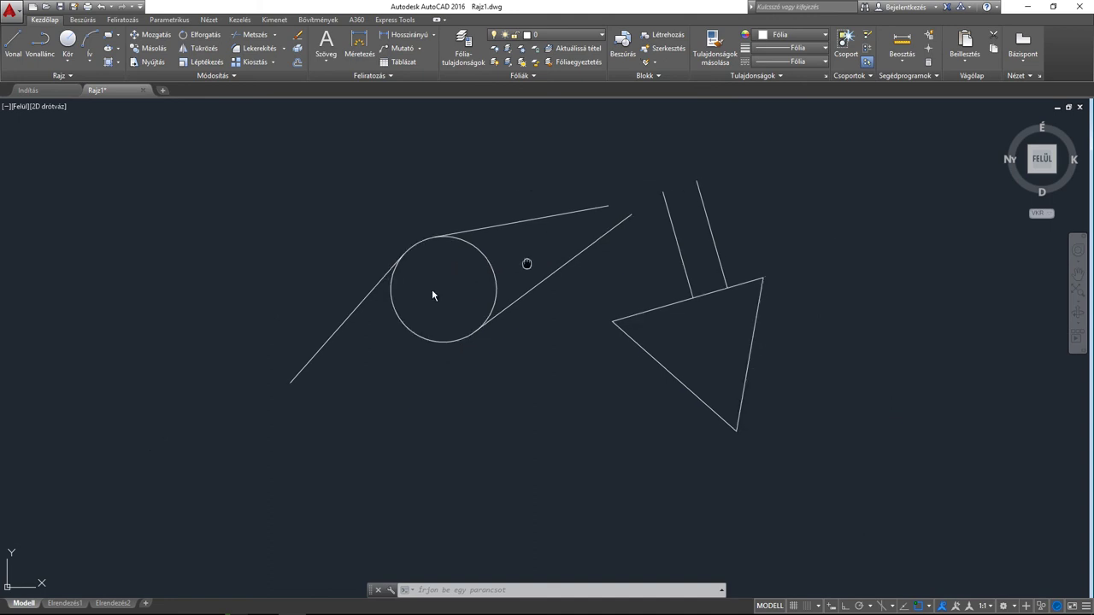
middle_drag(546, 388, 427, 418)
click(427, 417)
click(243, 258)
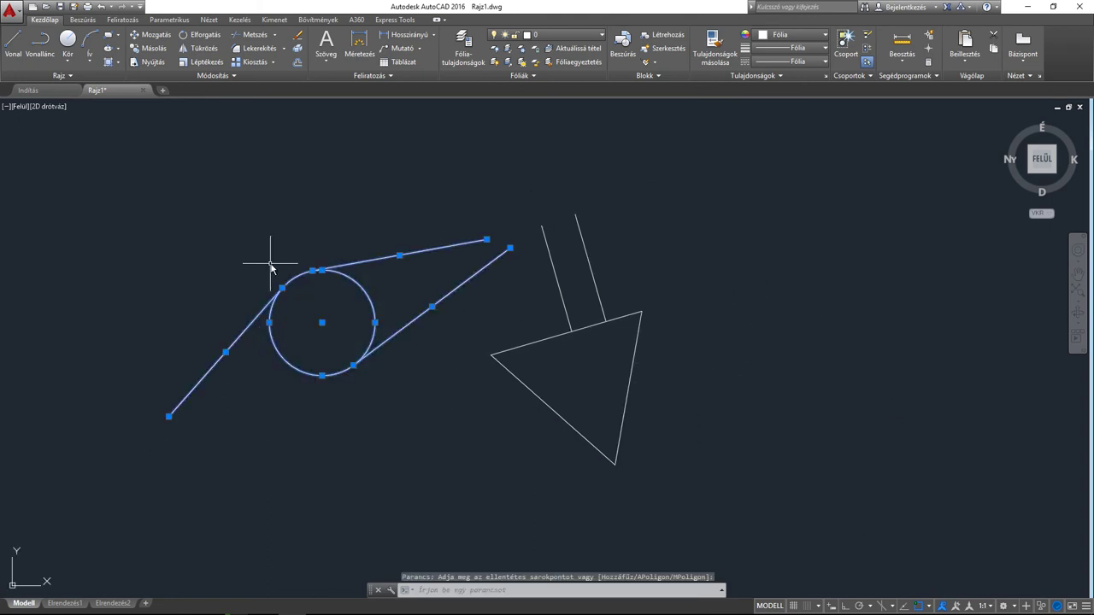
key(Delete)
scroll(618, 366, up, 2)
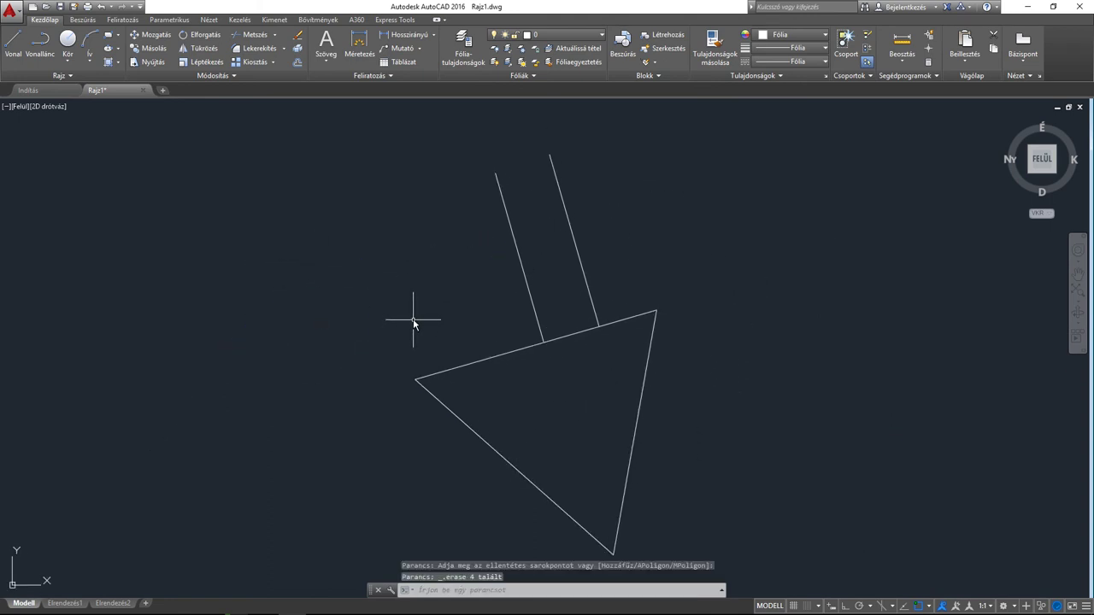
scroll(415, 314, up, 2)
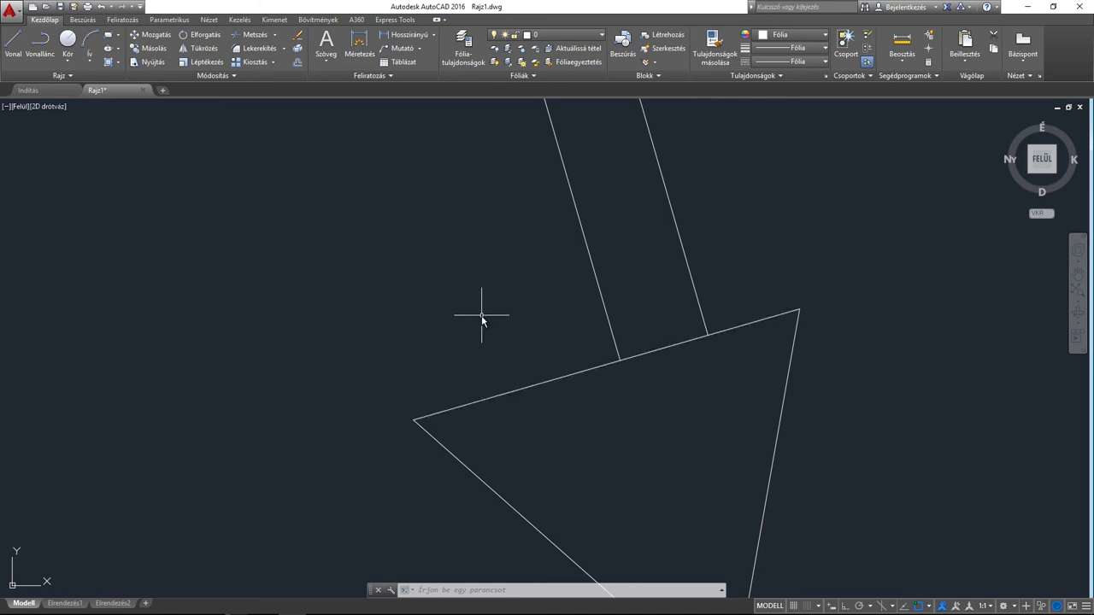
text(vo)
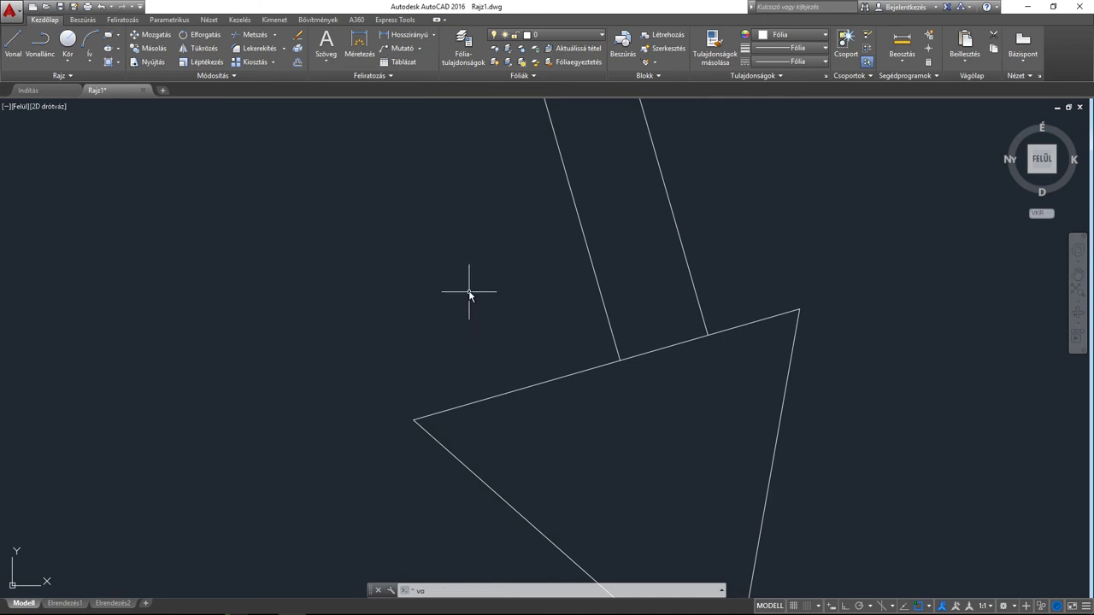
- Draw a third line starting perpendicular on the triangle's upper edge and ending above it
key(Return)
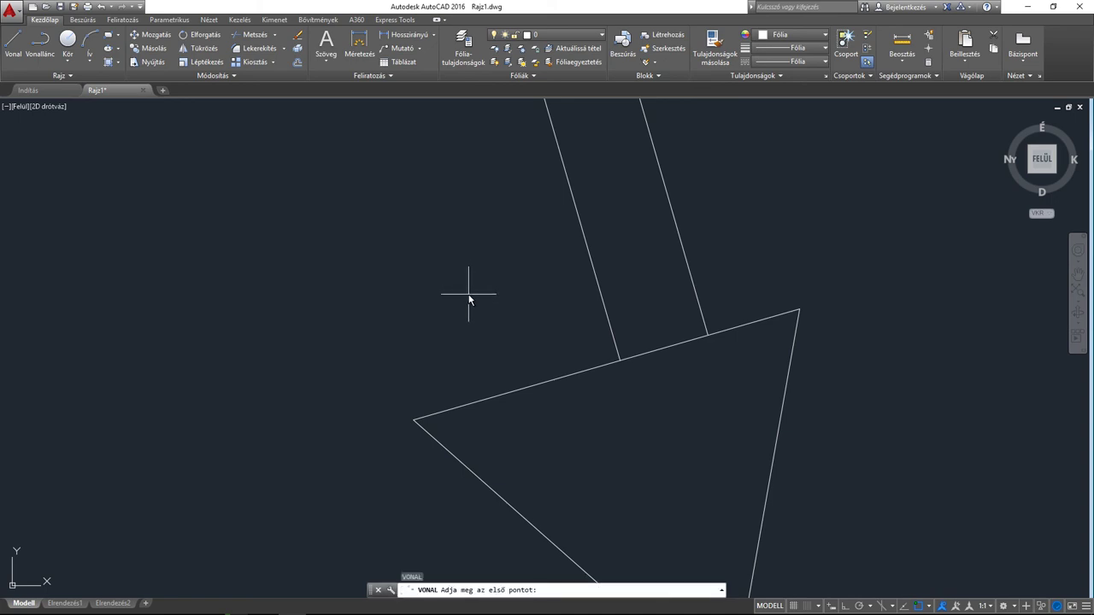
shift+right_click(467, 296)
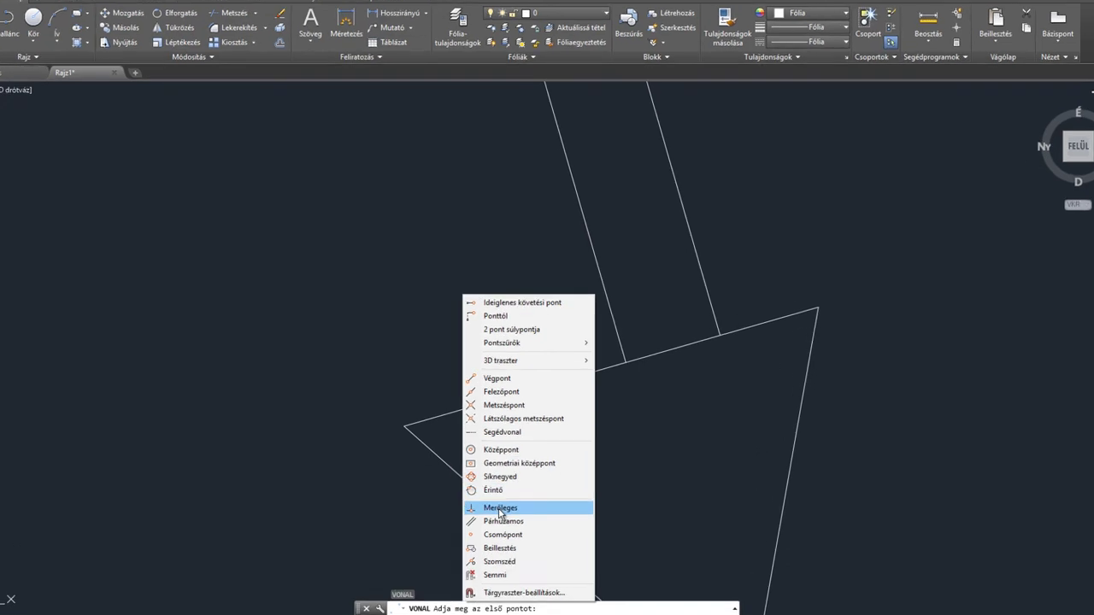
click(503, 495)
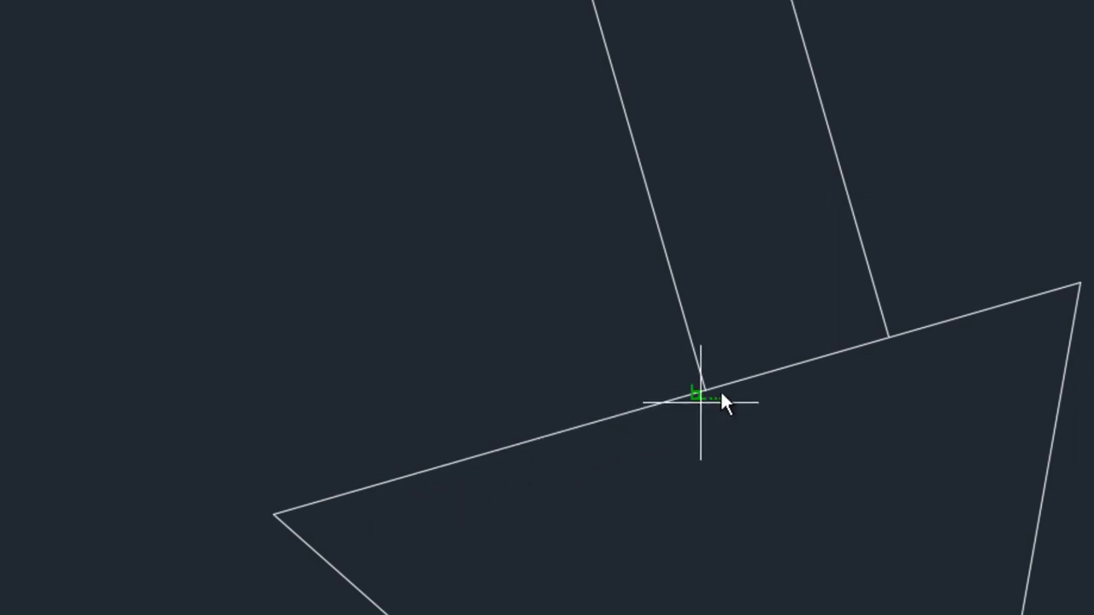
click(421, 471)
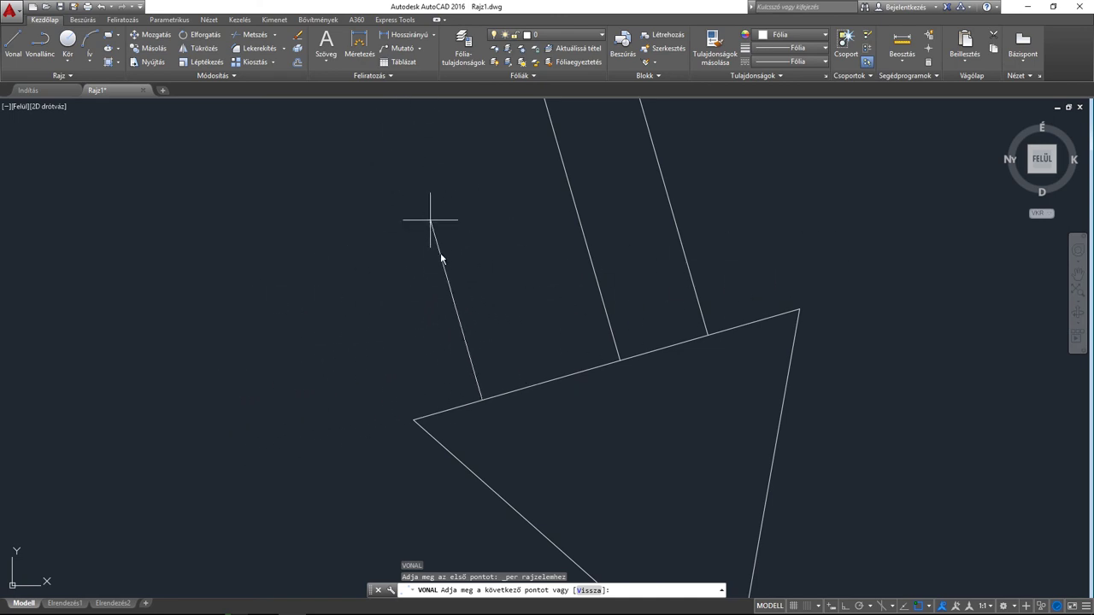
click(437, 203)
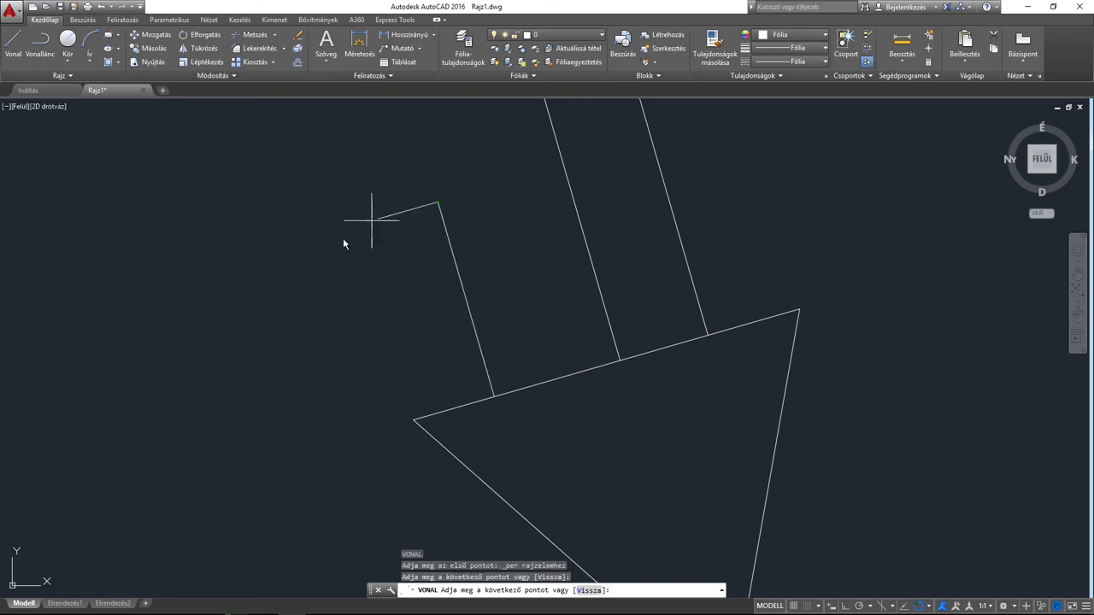
key(Return)
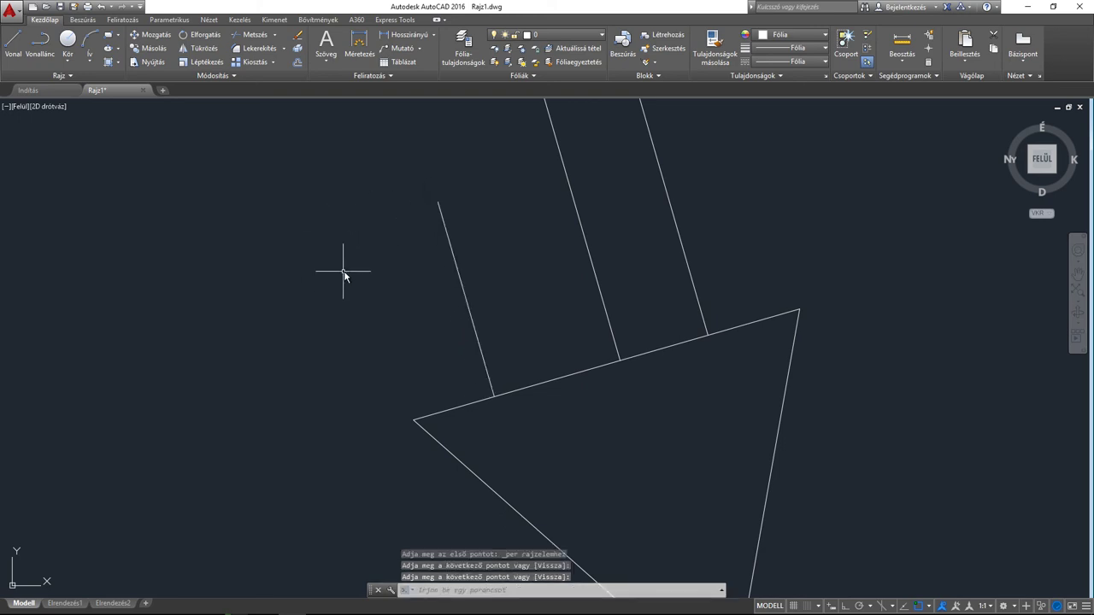
scroll(343, 273, down, 2)
scroll(363, 266, down, 2)
- Erase the triangle and its three perpendicular lines, then switch on Object Snap Tracking
middle_drag(427, 291, 492, 338)
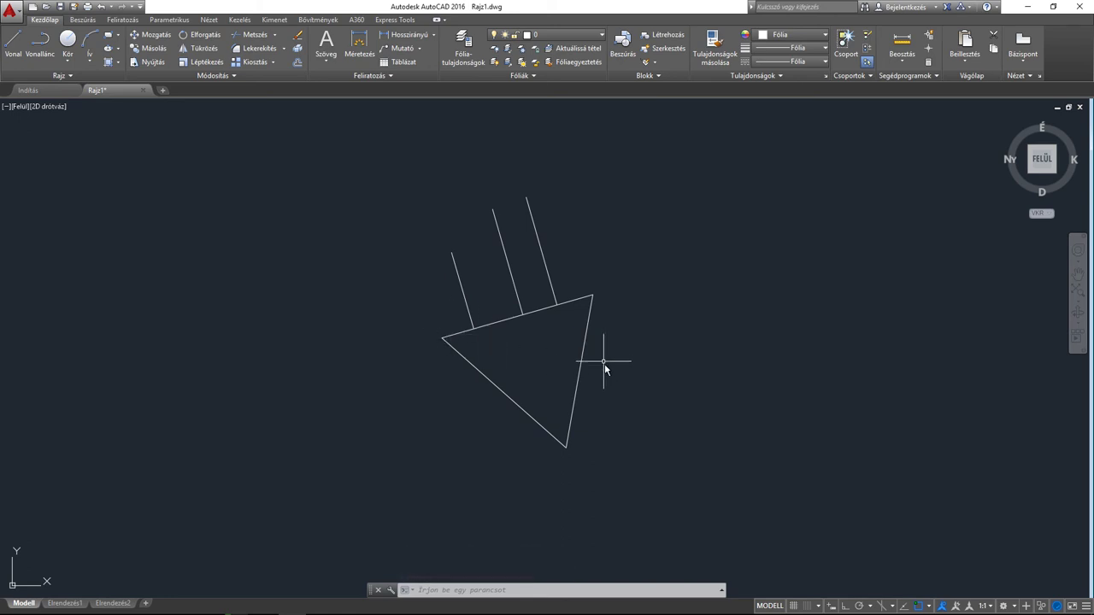
click(645, 468)
click(379, 152)
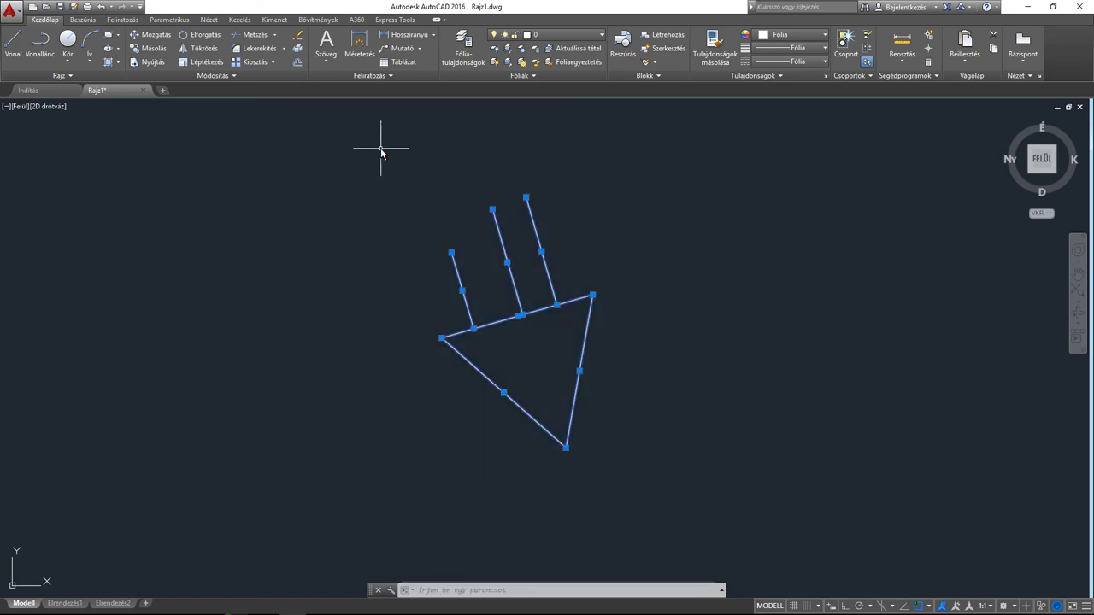
key(Delete)
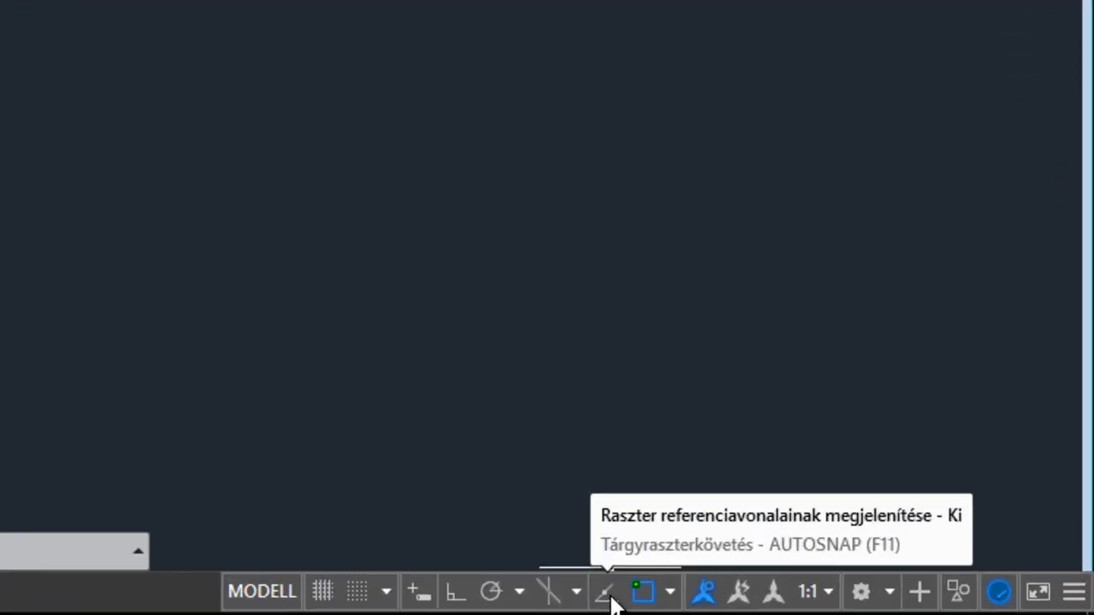
click(609, 599)
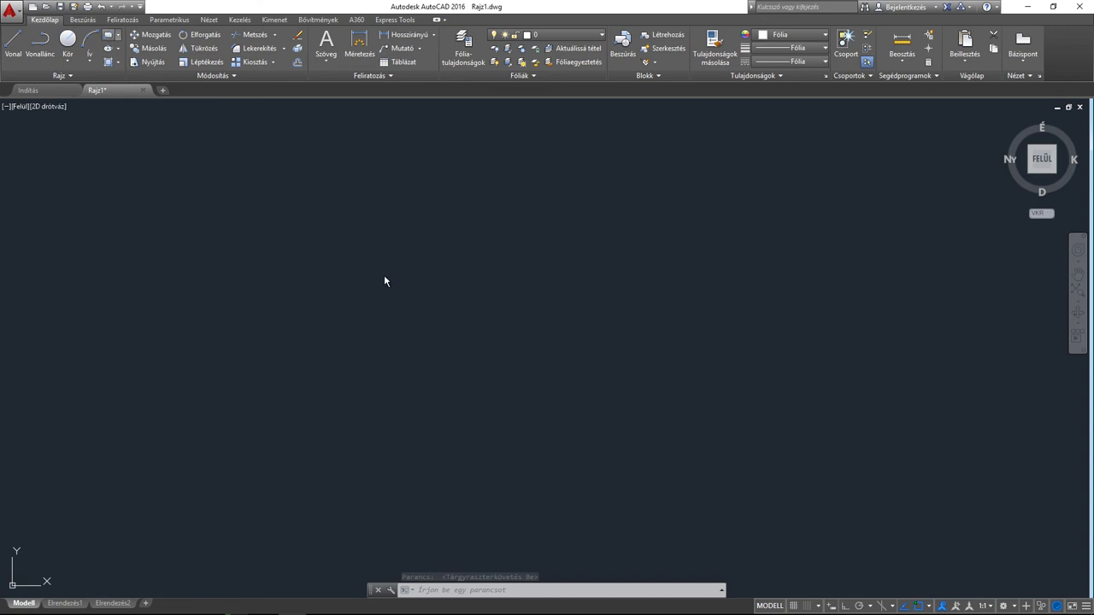
- Draw a rectangle by two opposite corners and centre it in the view
click(107, 35)
click(334, 196)
click(606, 354)
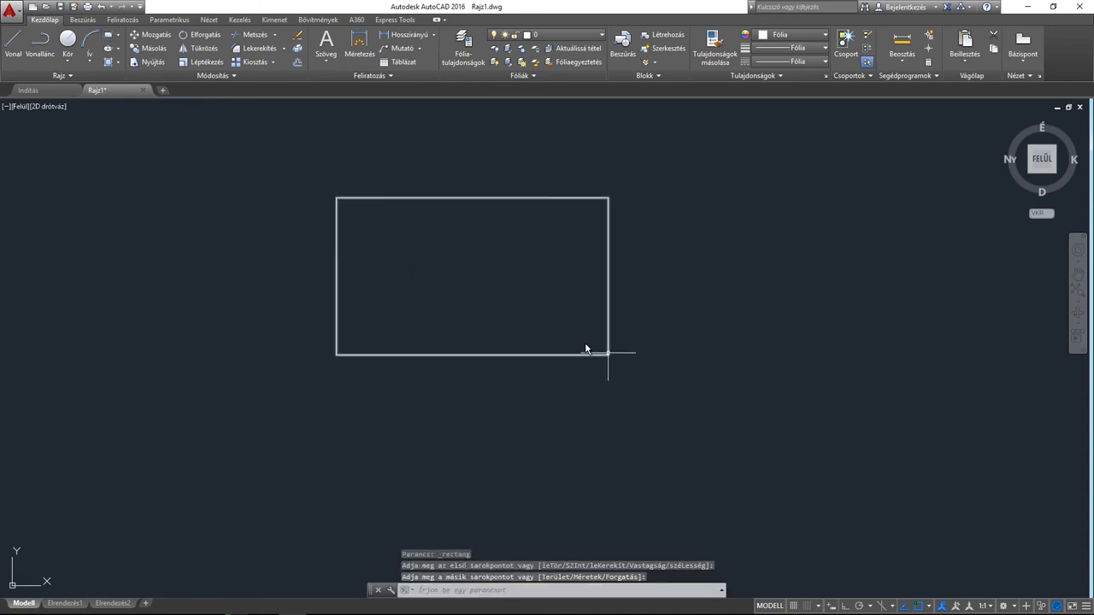
middle_drag(455, 265, 506, 318)
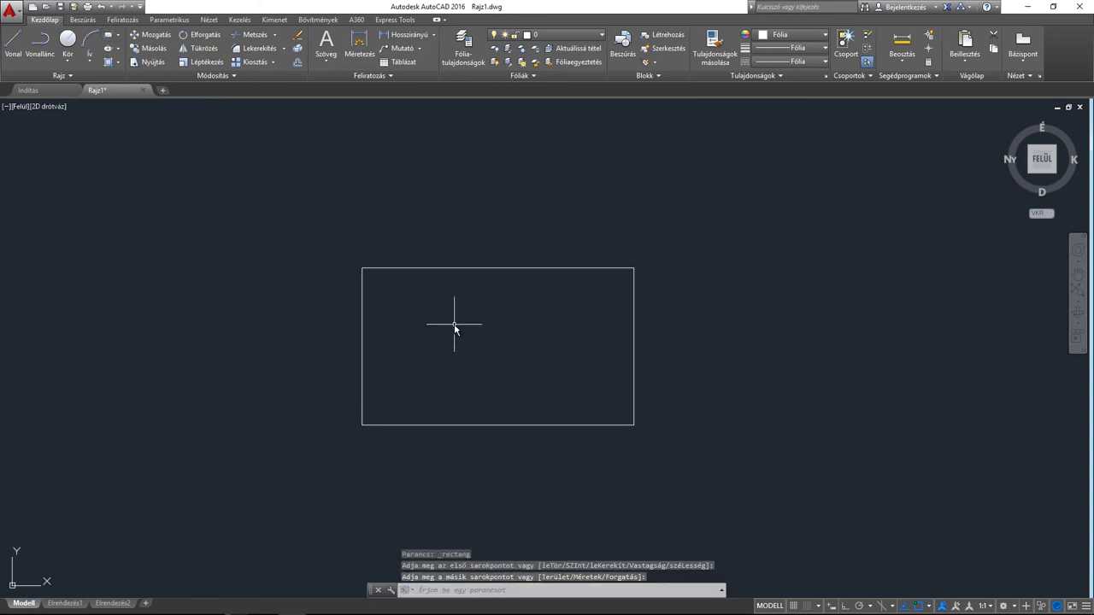
scroll(453, 323, up, 2)
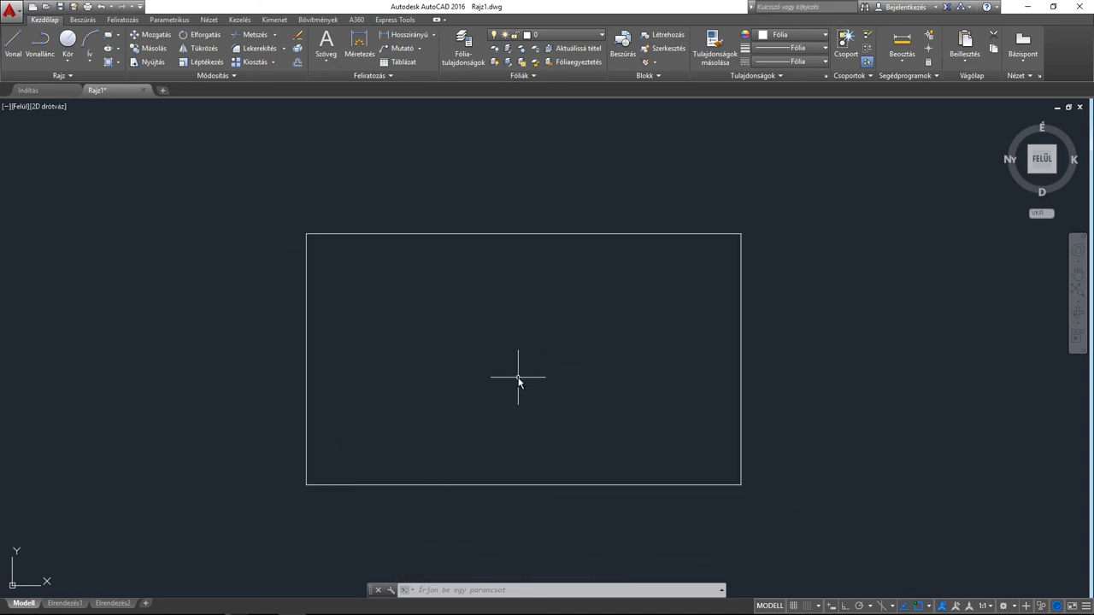
- With object snap tracking off, draw both corner-to-corner diagonals of the rectangle
click(902, 606)
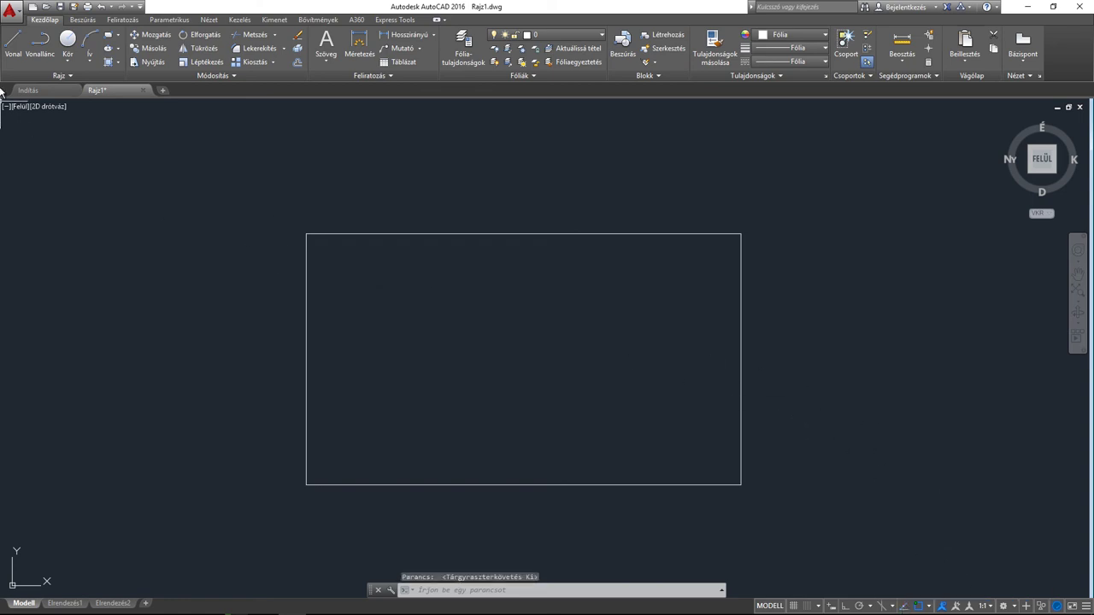
click(17, 35)
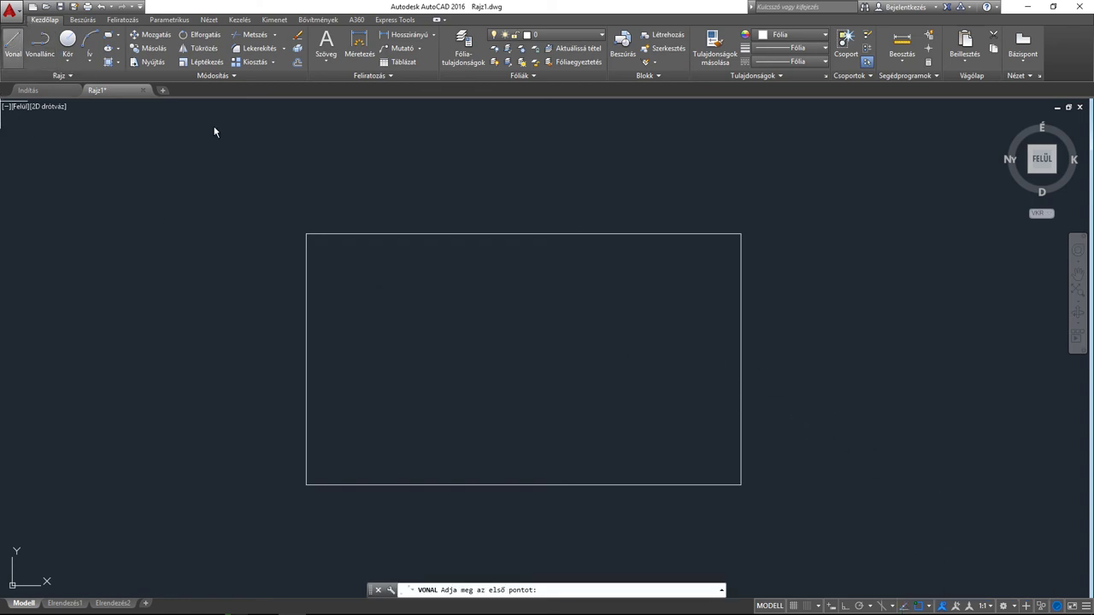
click(306, 234)
click(740, 484)
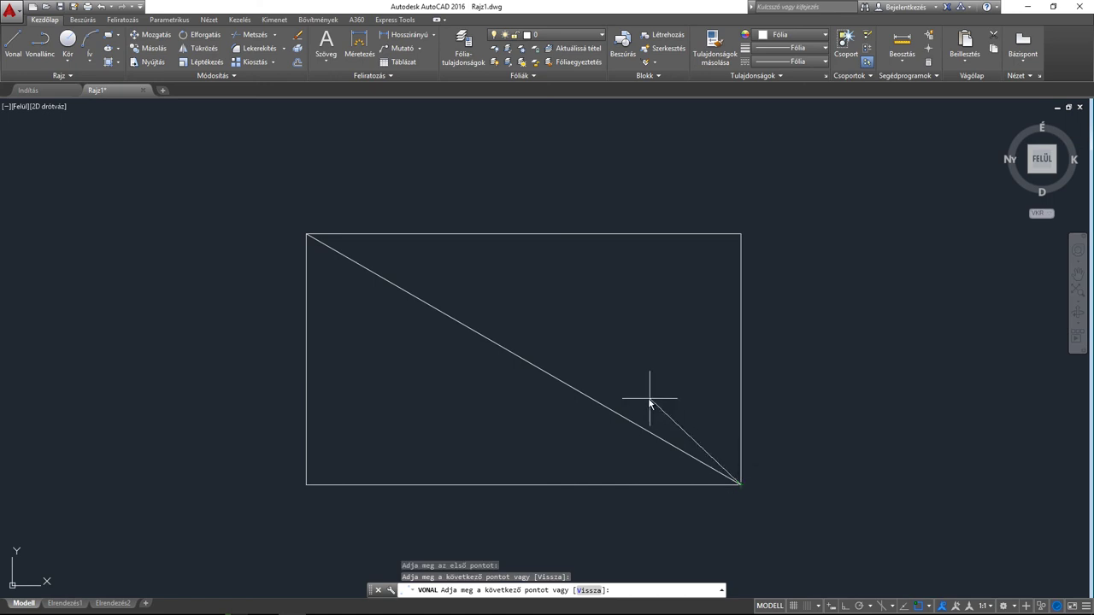
key(Return)
key(Return)
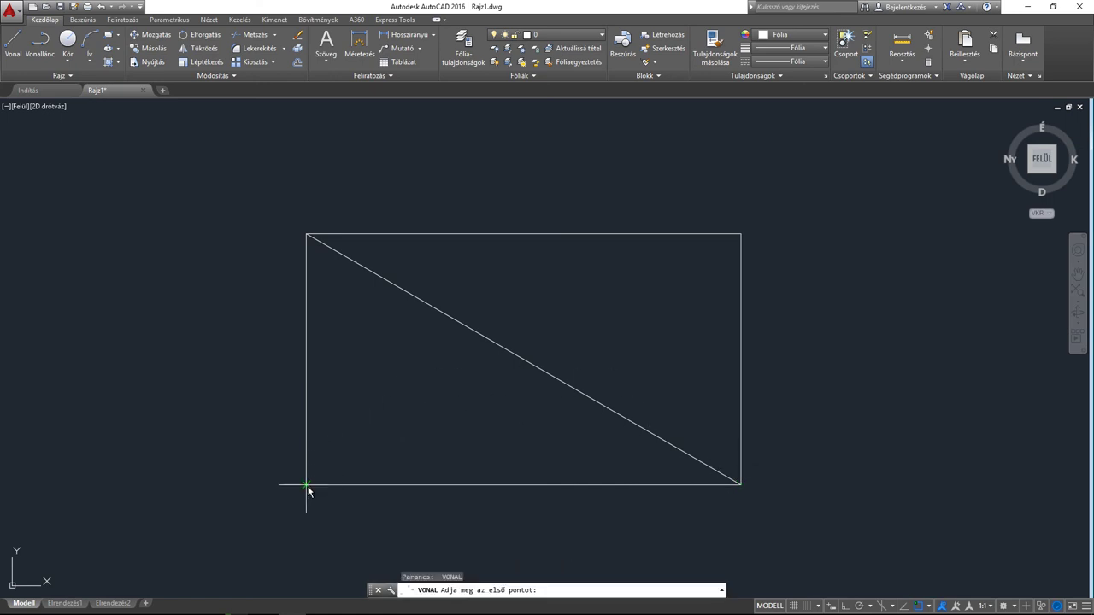
click(306, 485)
click(741, 233)
key(Return)
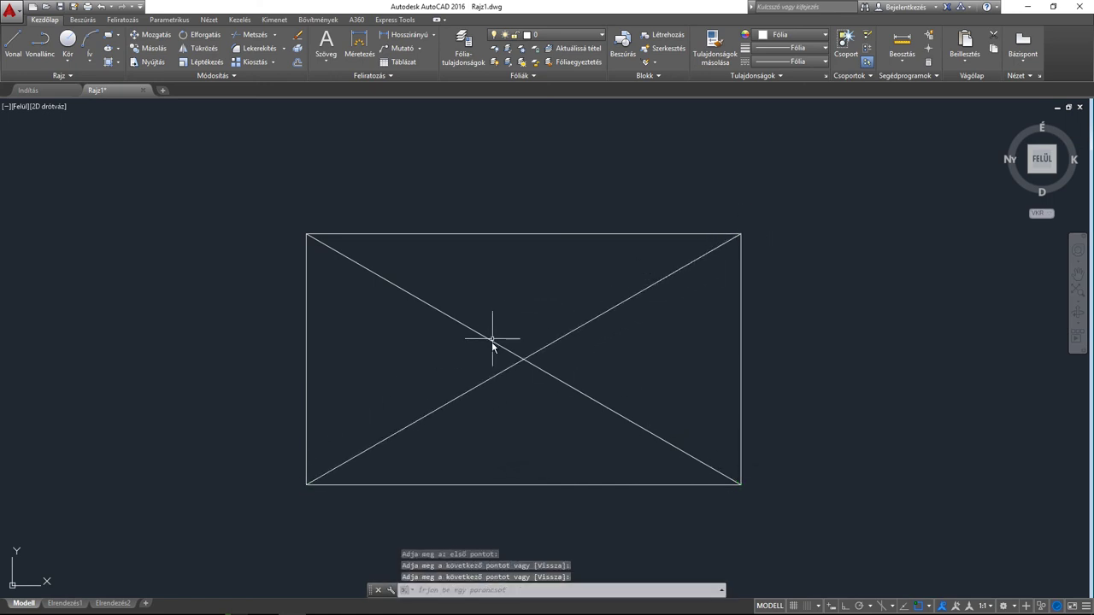
- Draw a line from the diagonals' intersection up above the rectangle
key(Return)
click(523, 359)
click(608, 154)
key(Return)
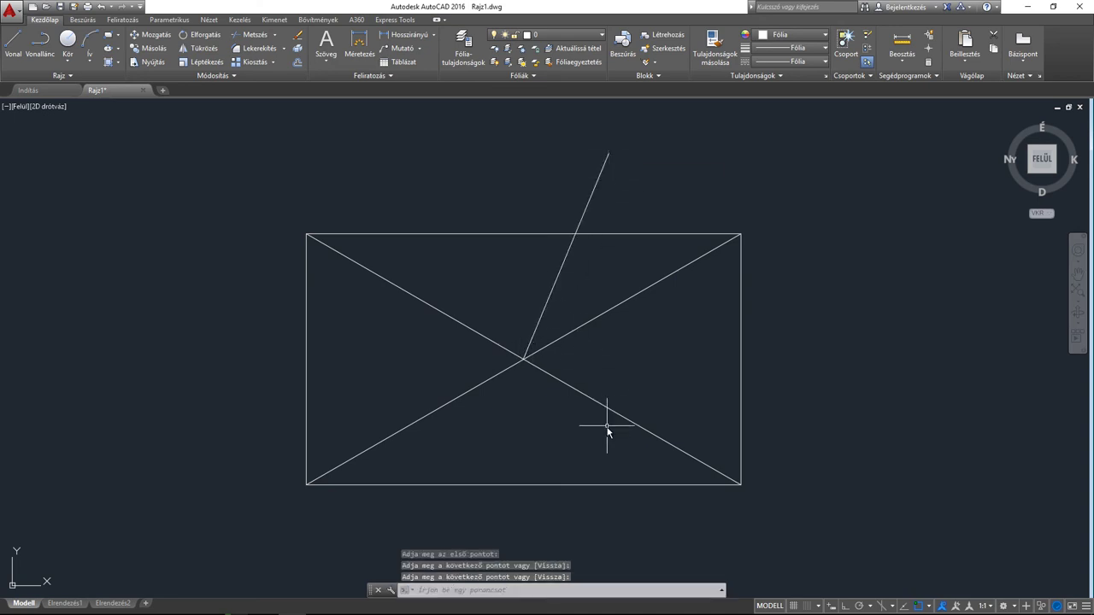
- Crossing-select and delete the two diagonals, then the line from the centre
click(607, 428)
click(578, 321)
key(Delete)
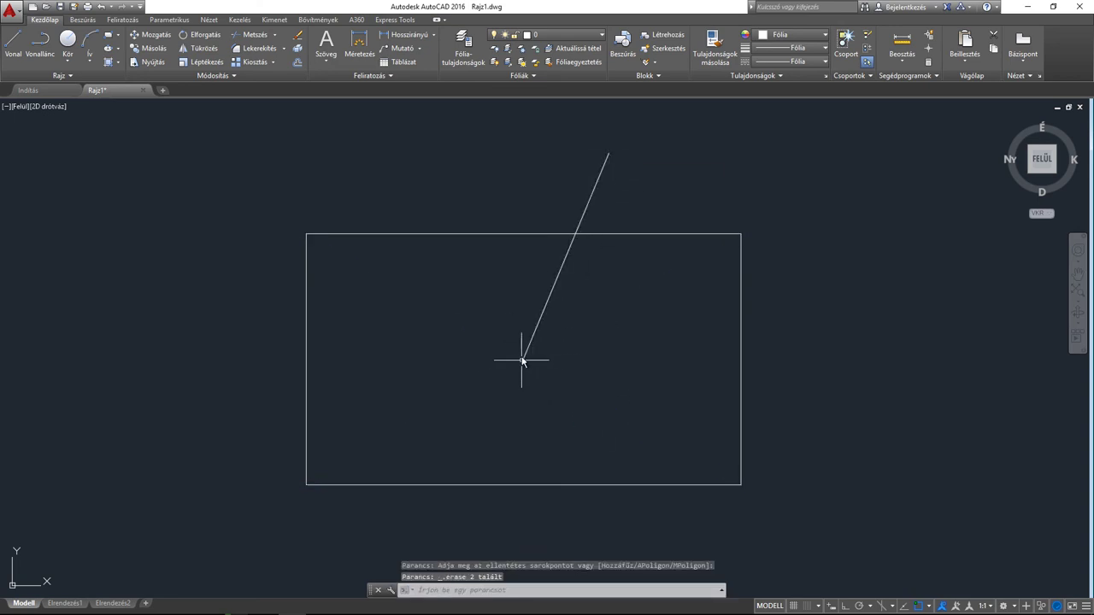
click(561, 362)
click(502, 336)
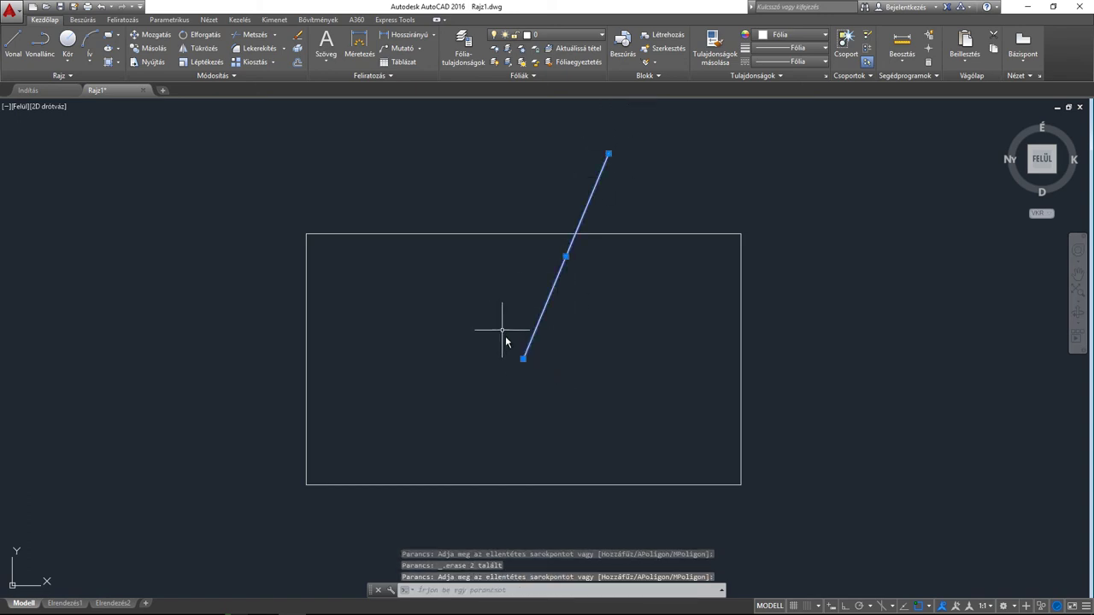
key(Delete)
- Re-enable object snap tracking, start a line, and review then close the Object Snap settings
click(906, 608)
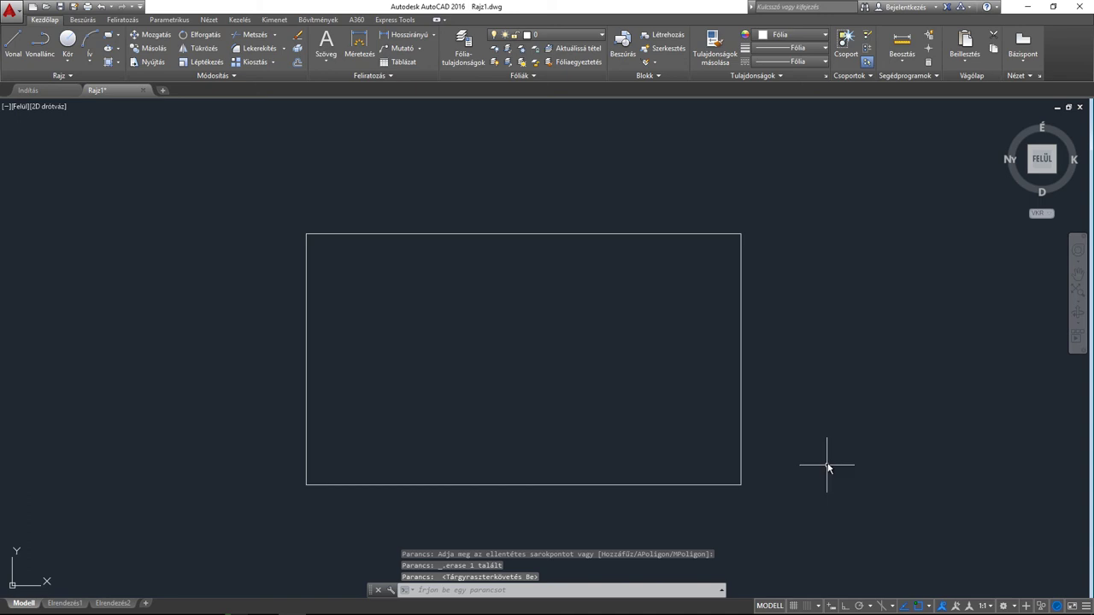
click(13, 43)
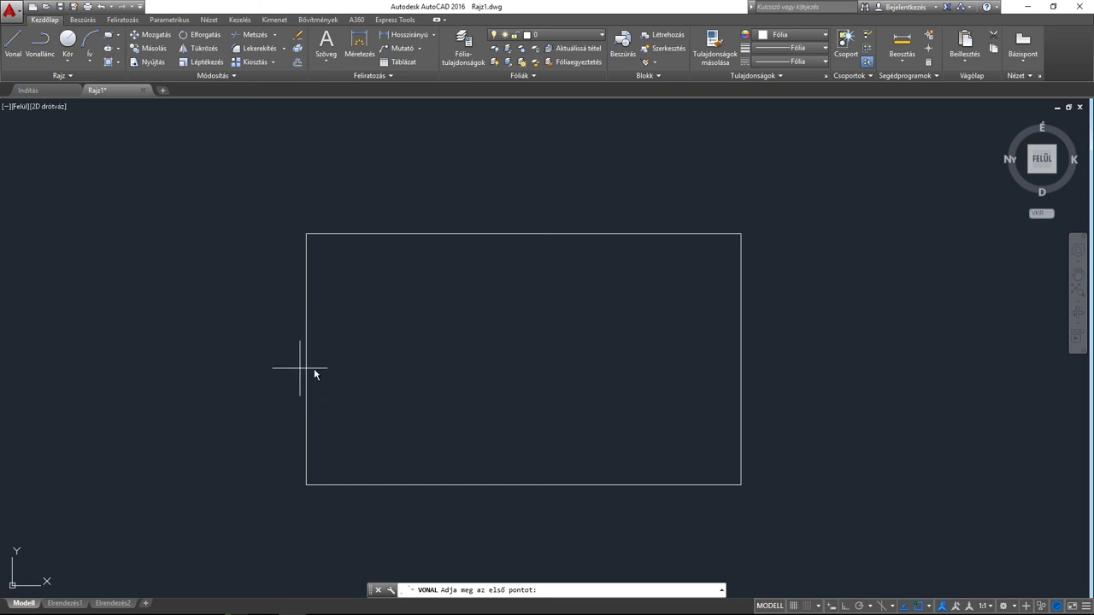
click(930, 606)
click(935, 589)
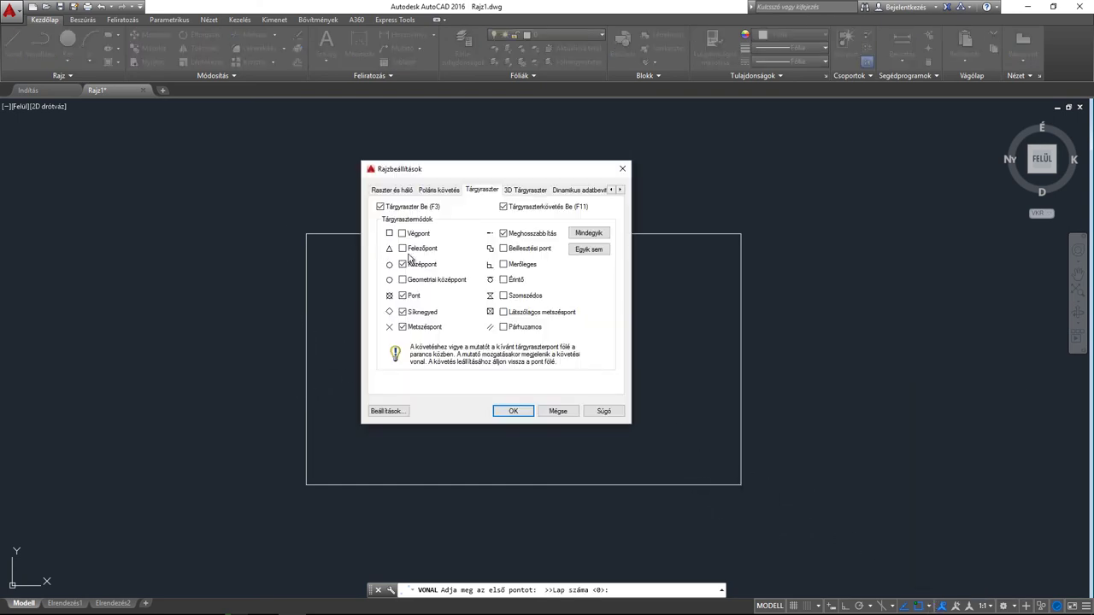
click(509, 410)
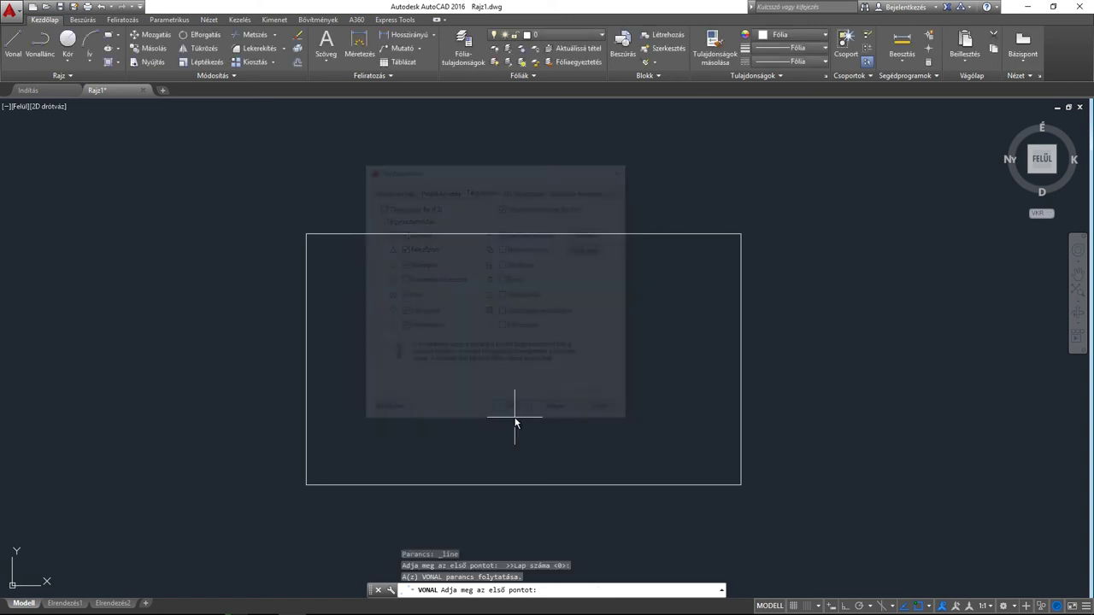
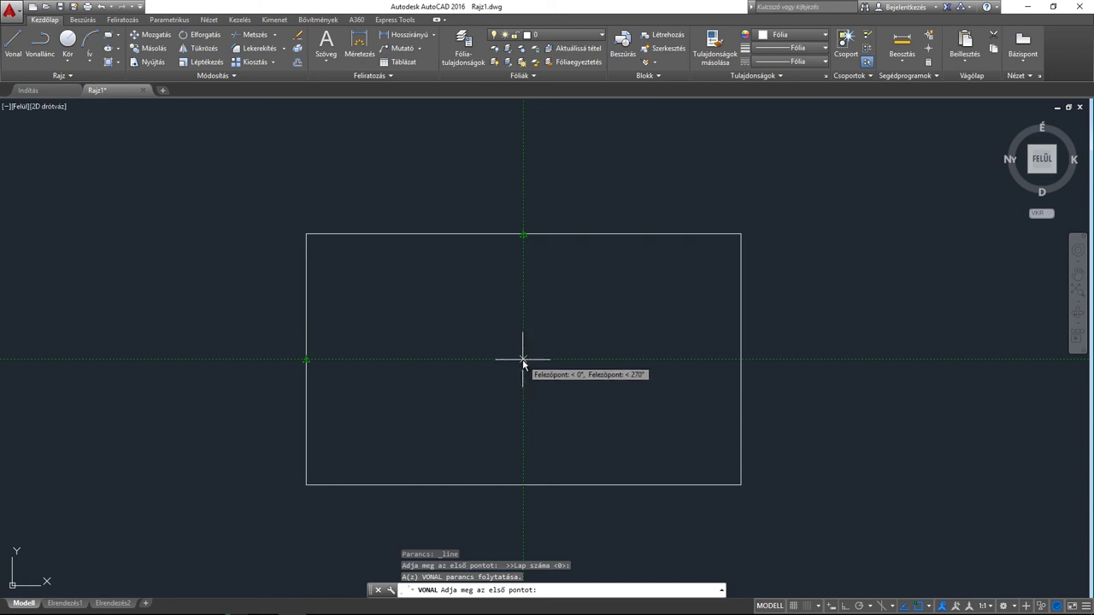
- Draw a line from the rectangle's centre to a point above and right of its top edge
click(523, 359)
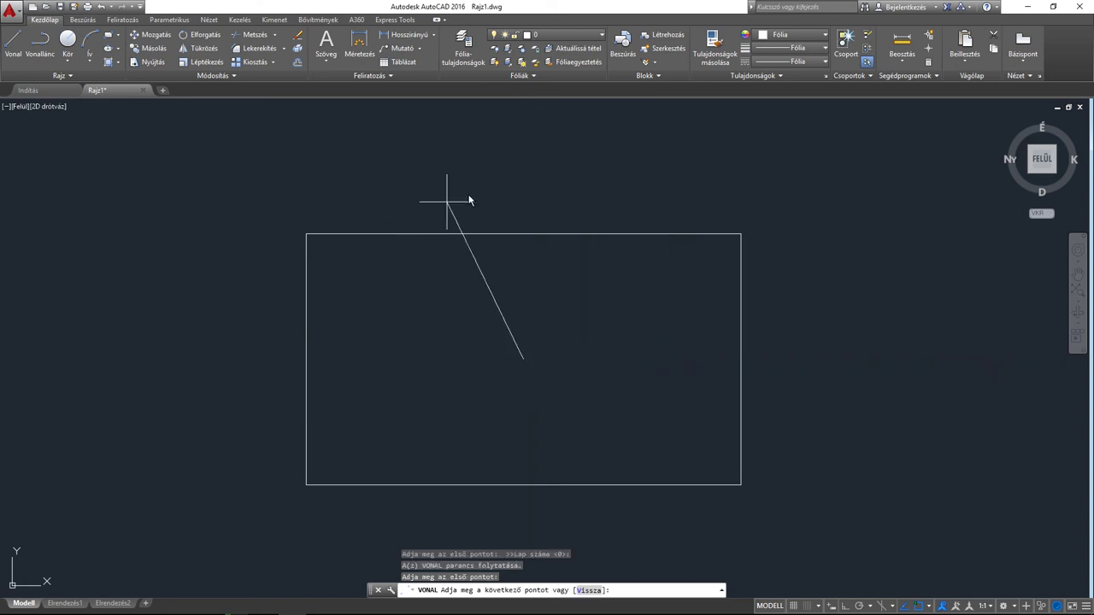
click(702, 155)
key(Return)
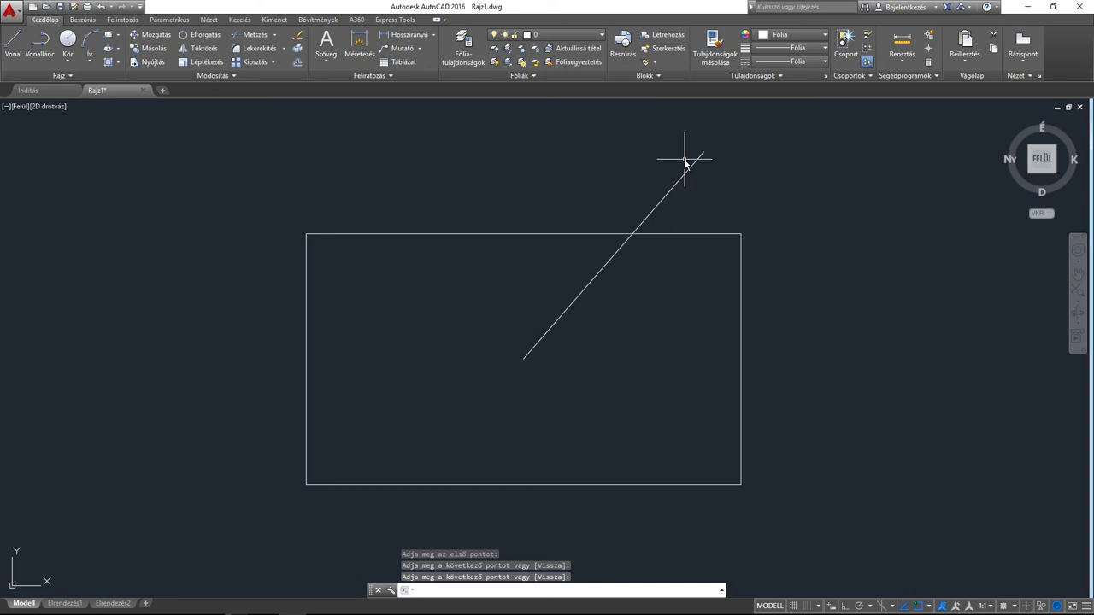
key(Escape)
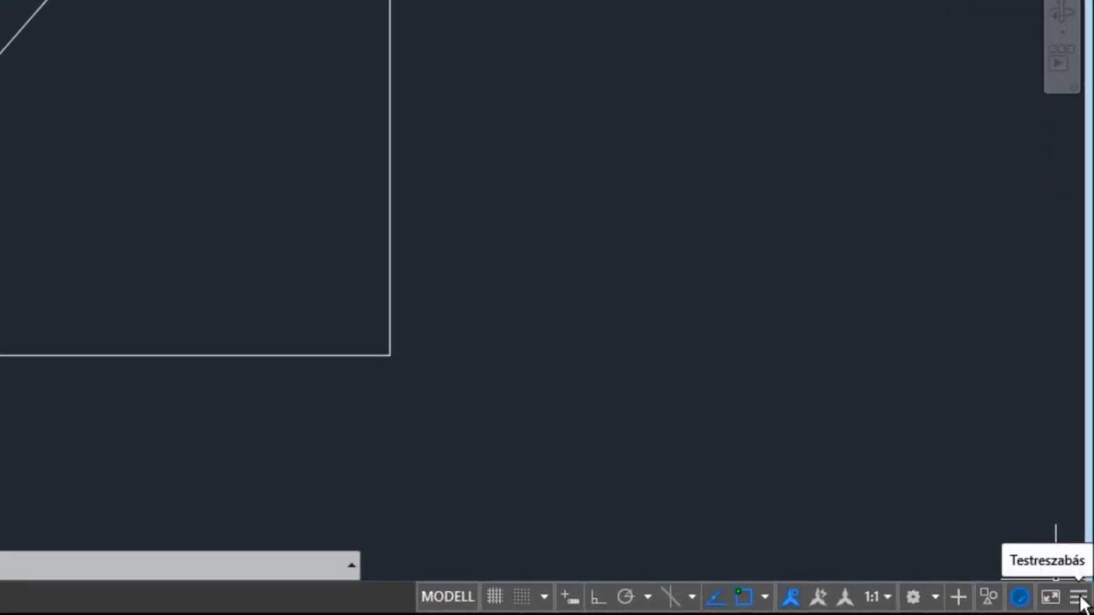
click(1081, 602)
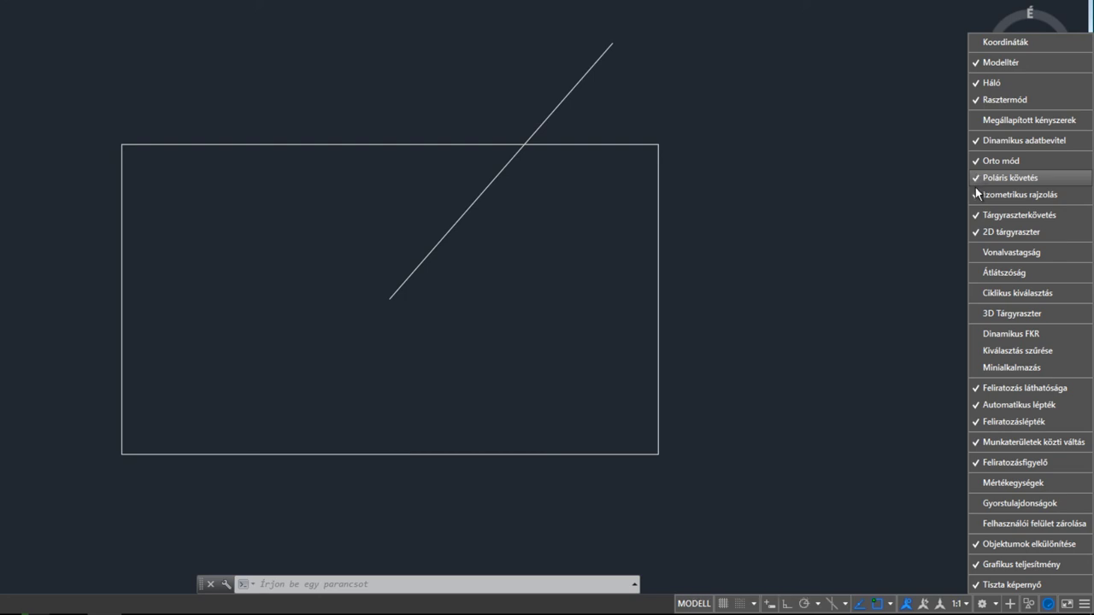
click(974, 232)
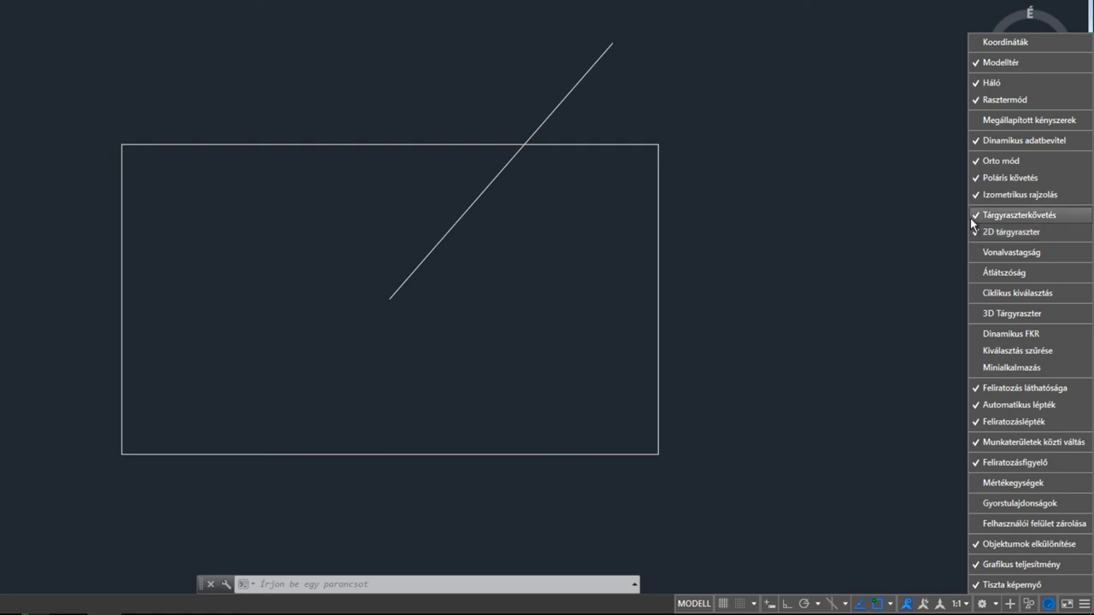
click(971, 216)
click(972, 231)
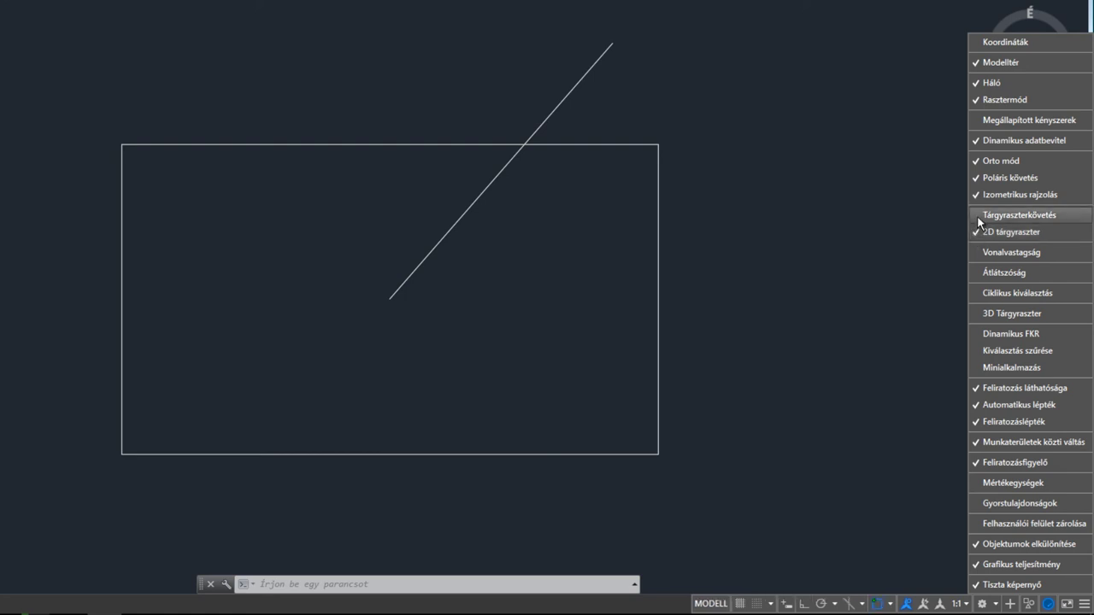
click(977, 215)
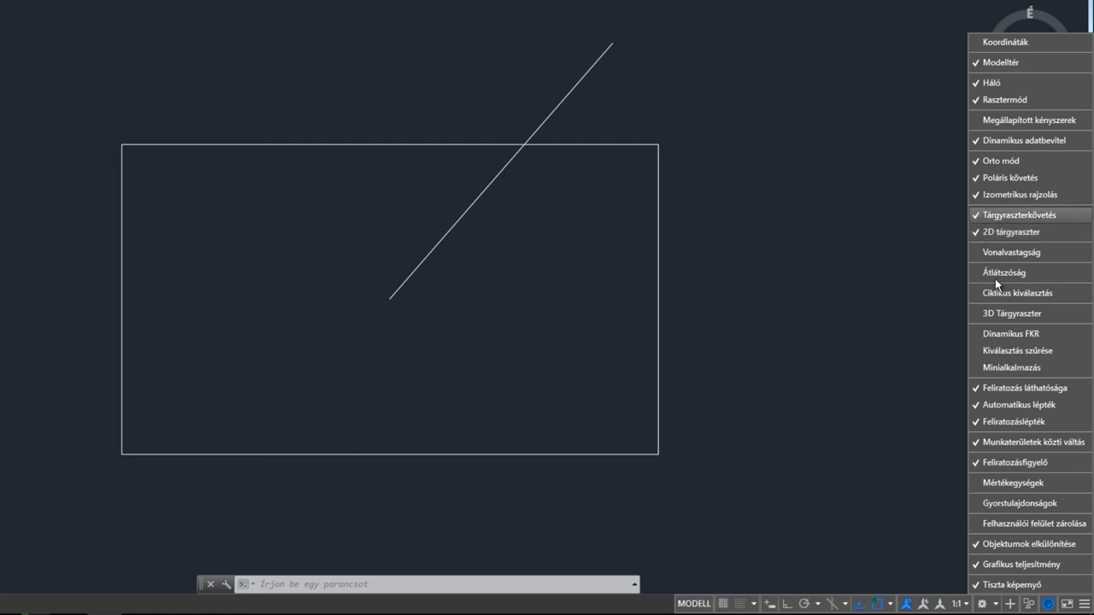
click(1084, 602)
click(1067, 603)
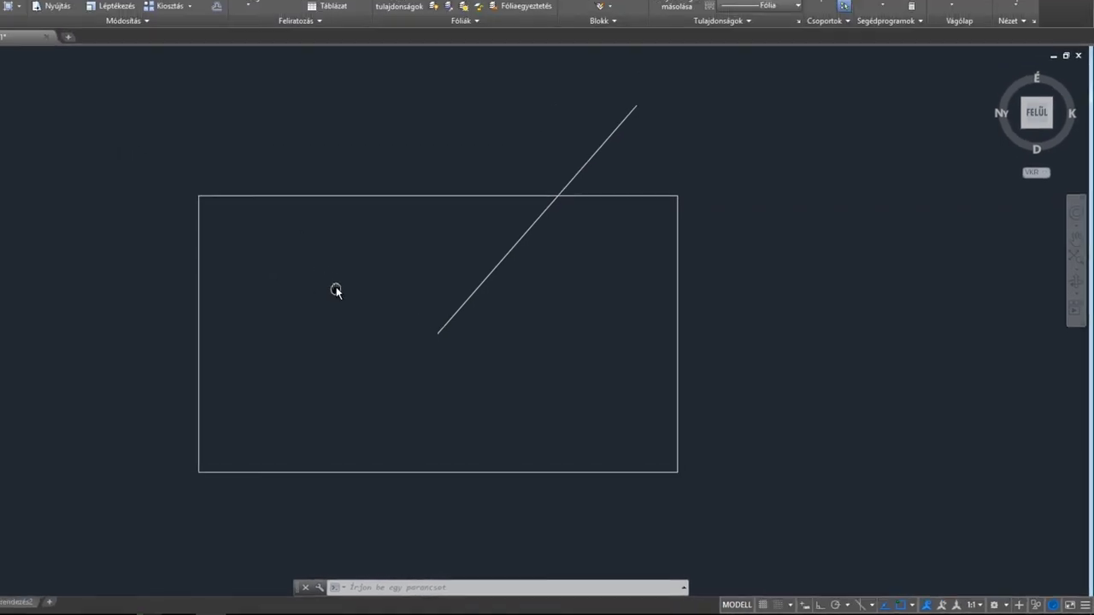